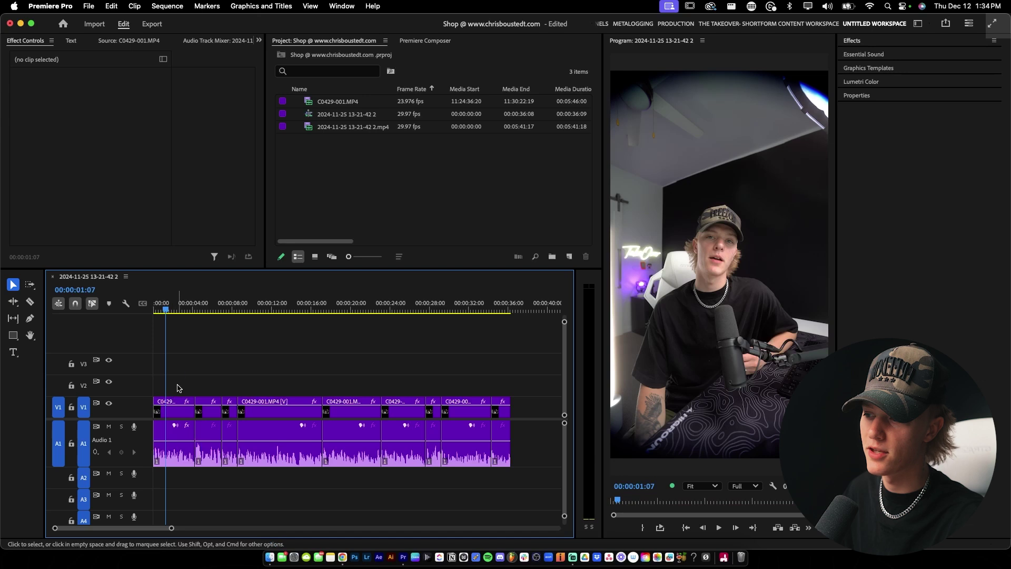
# Step: Search the Effects panel for 'takeover' to list the TakeOver presets
pyautogui.click(180, 403)
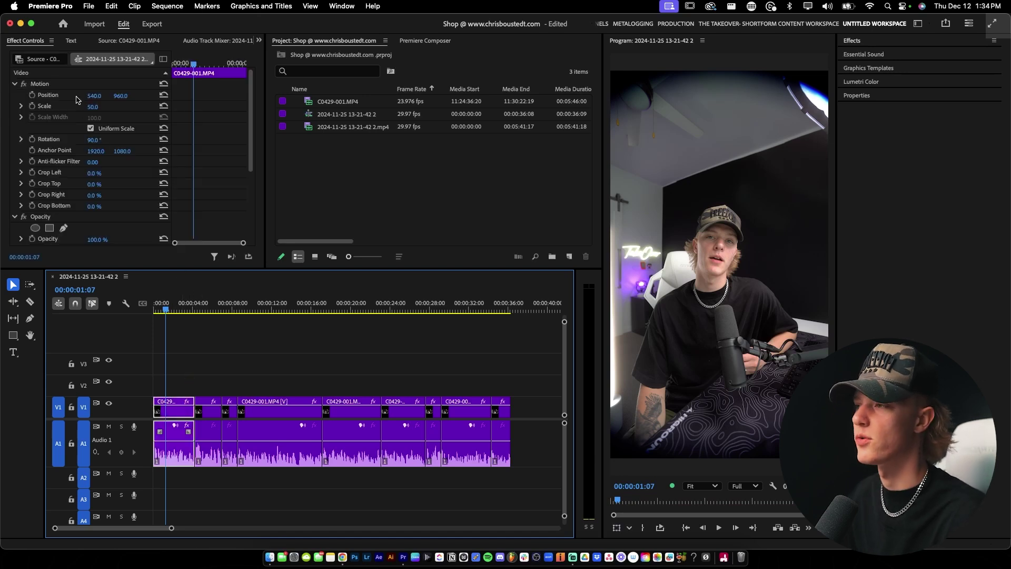
pyautogui.click(264, 376)
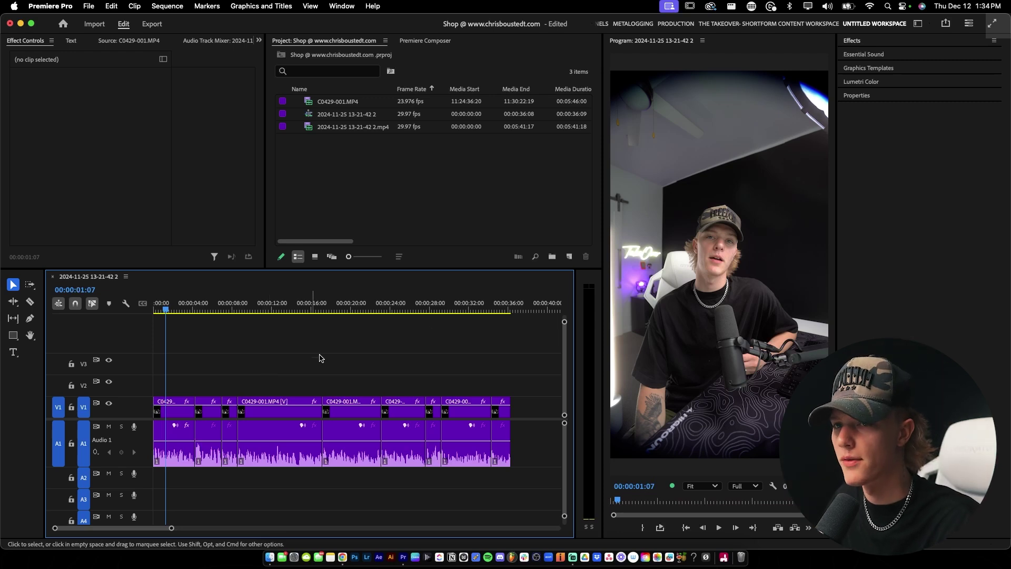
pyautogui.click(852, 42)
pyautogui.click(872, 57)
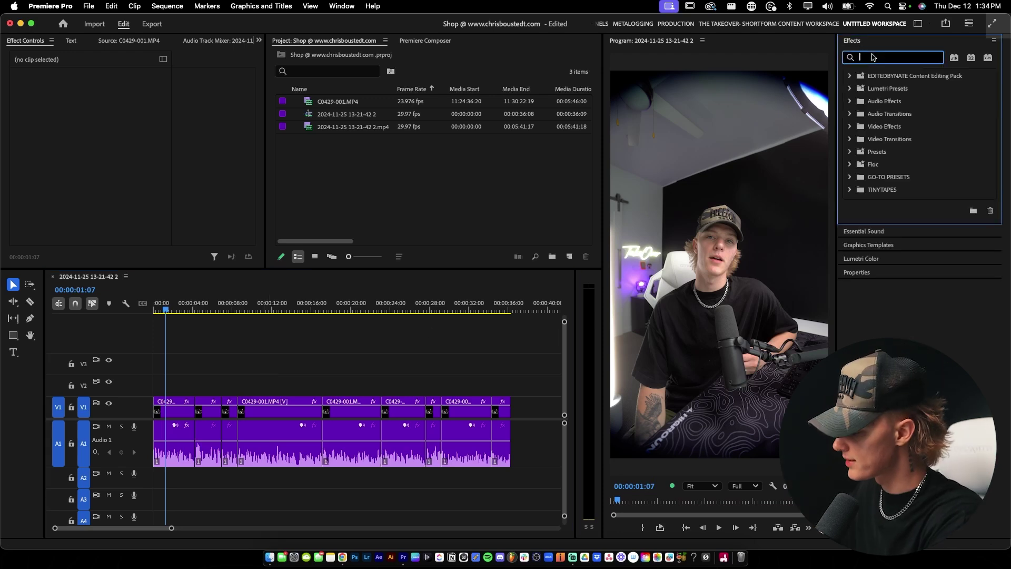
pyautogui.write('takeover')
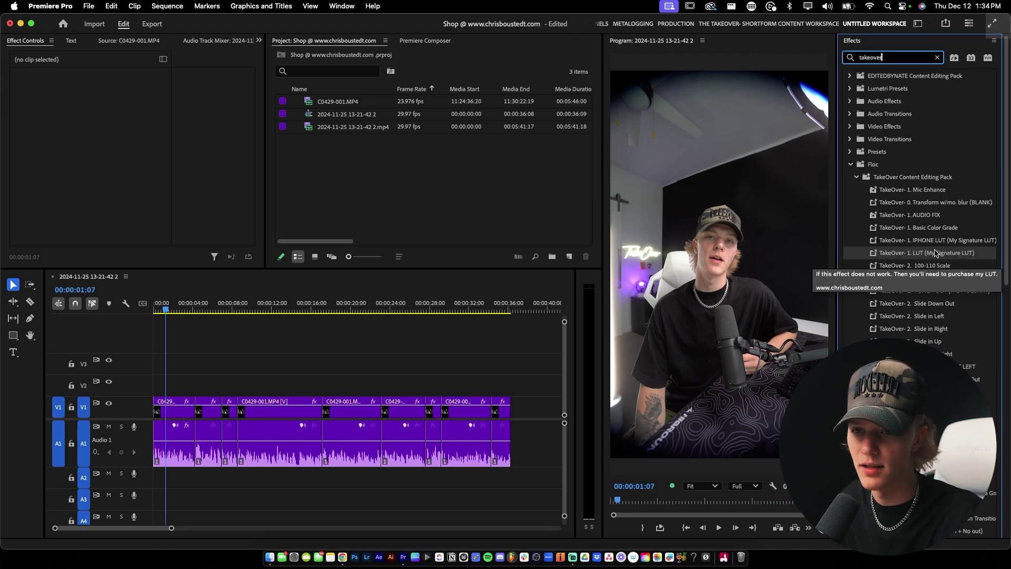
# Step: Apply the 'TakeOver- 1. LUT (My Signature LUT)' preset to the first clip, adding Lumetri Color
pyautogui.click(177, 411)
pyautogui.click(53, 63)
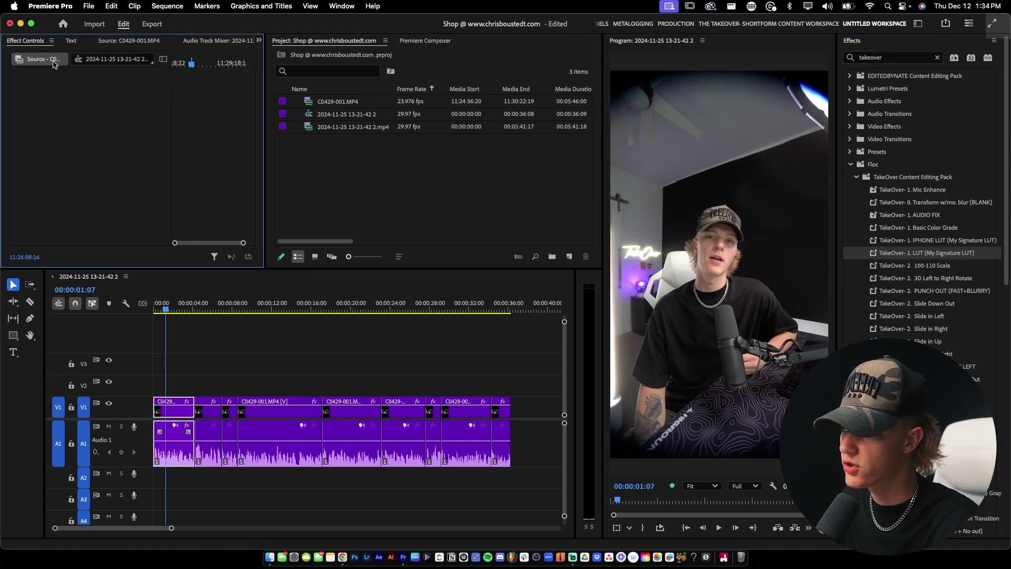
pyautogui.moveTo(939, 254); pyautogui.dragTo(77, 174)
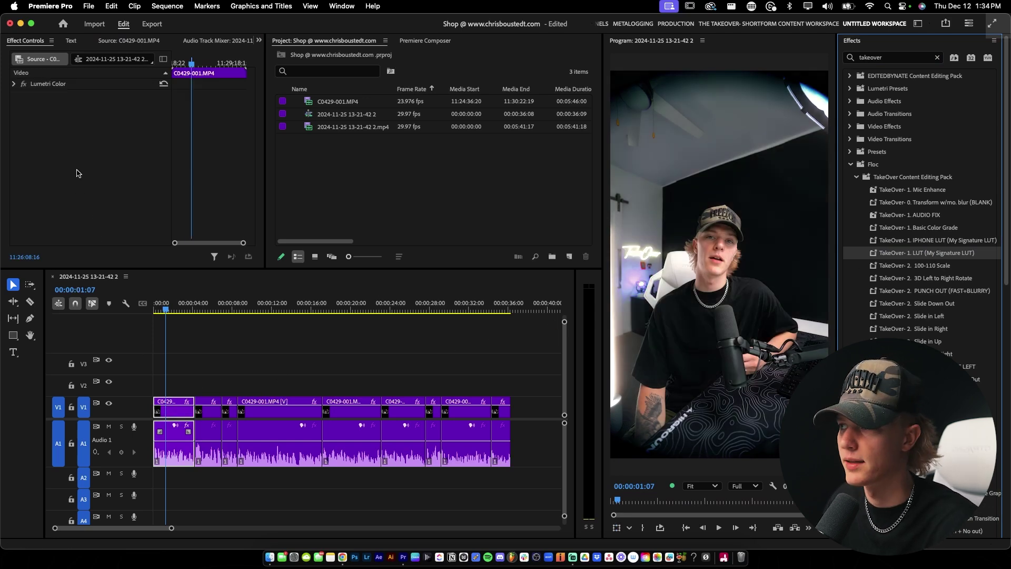
pyautogui.click(117, 88)
pyautogui.click(874, 46)
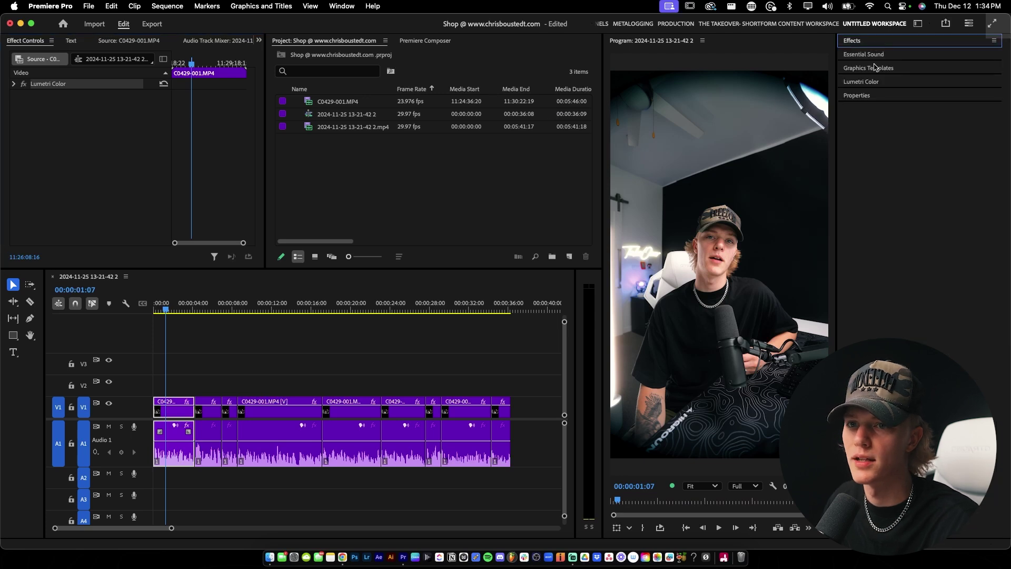
pyautogui.click(870, 83)
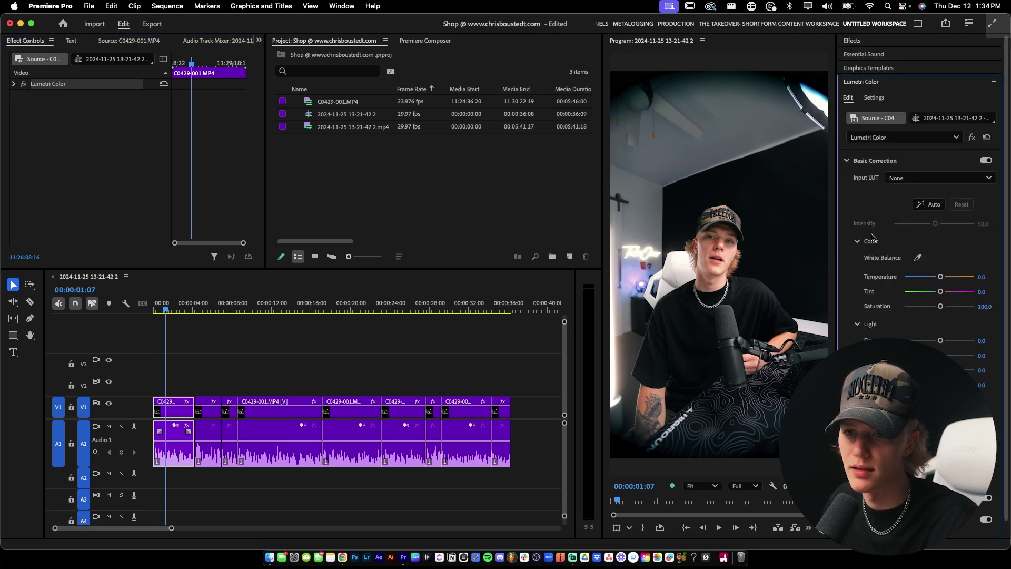
# Step: Test the Lumetri Saturation and Light sliders, then deselect the clip and return to the start
pyautogui.moveTo(940, 306); pyautogui.dragTo(944, 308)
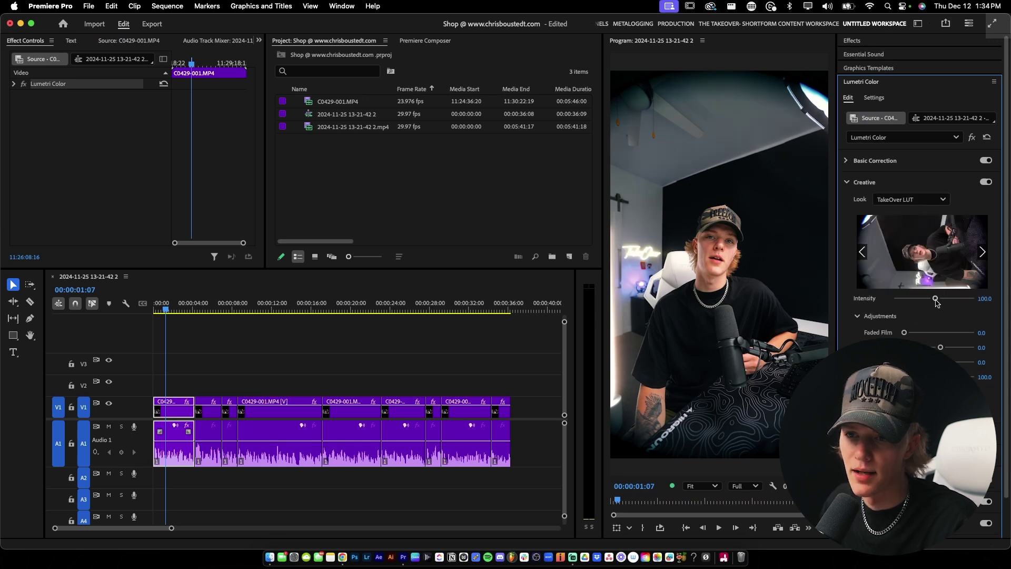
pyautogui.moveTo(937, 302); pyautogui.dragTo(942, 303)
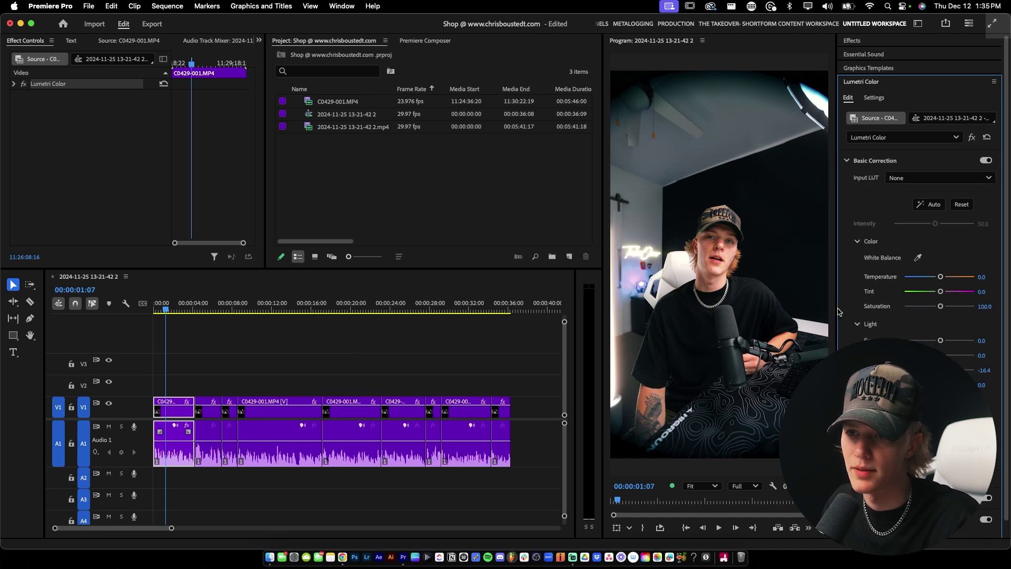
pyautogui.click(323, 383)
pyautogui.click(52, 123)
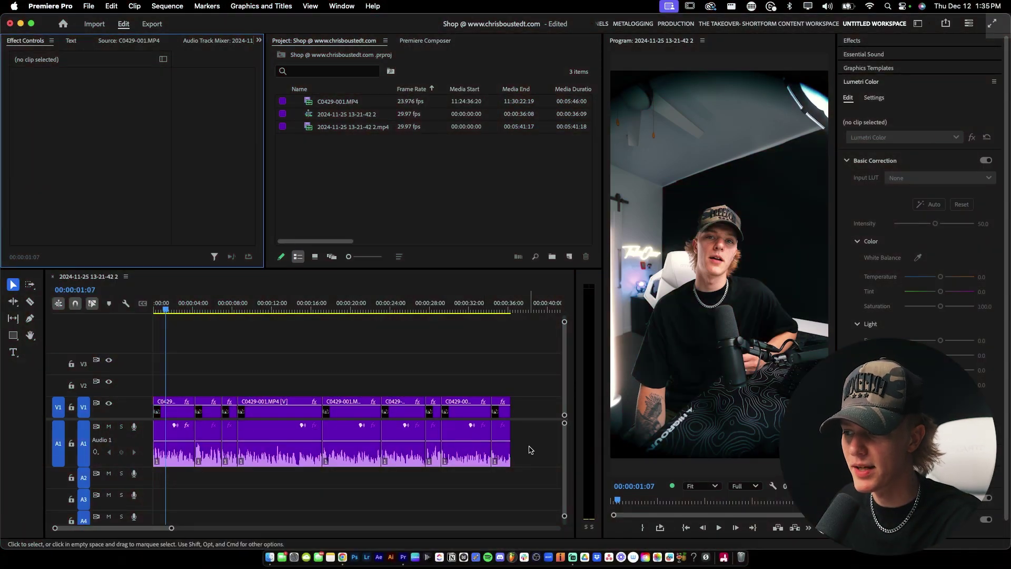
pyautogui.click(154, 310)
# Step: Select every clip, apply the 'TakeOver- 1. Mic Enhance' preset, and play back the audio
pyautogui.click(263, 364)
pyautogui.moveTo(542, 482); pyautogui.dragTo(150, 400)
pyautogui.click(867, 39)
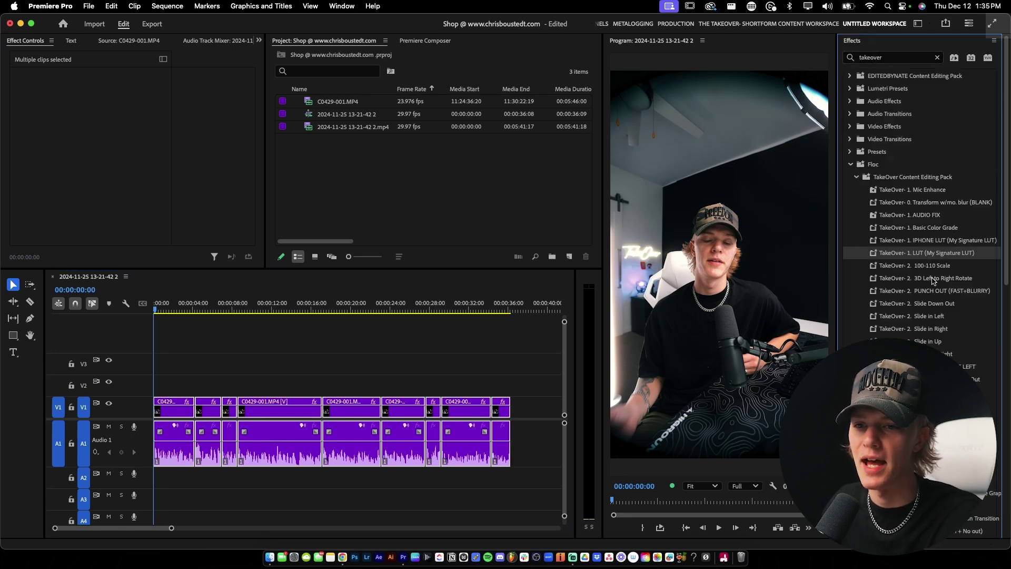
pyautogui.moveTo(916, 190); pyautogui.dragTo(197, 448)
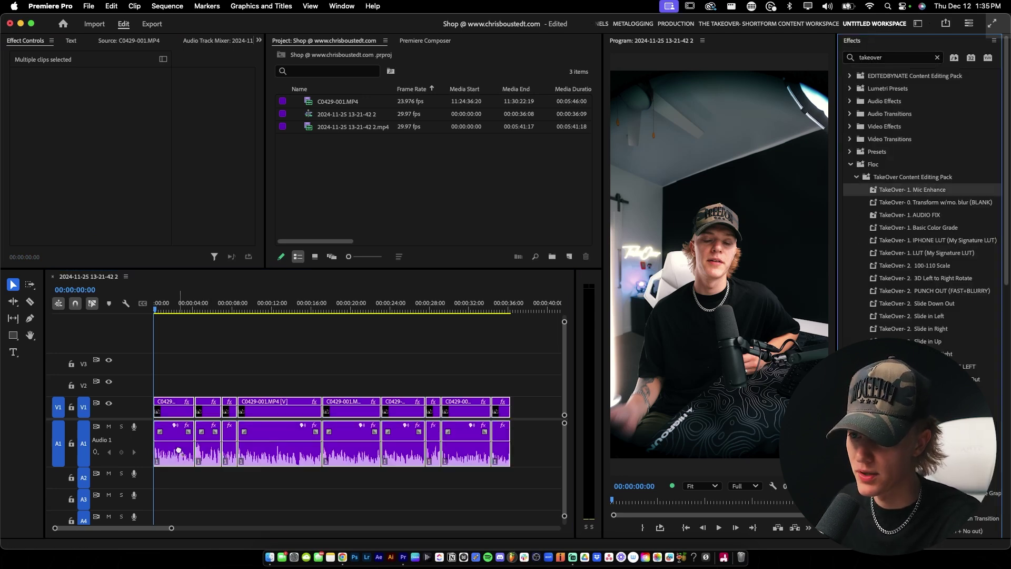
pyautogui.press('space')
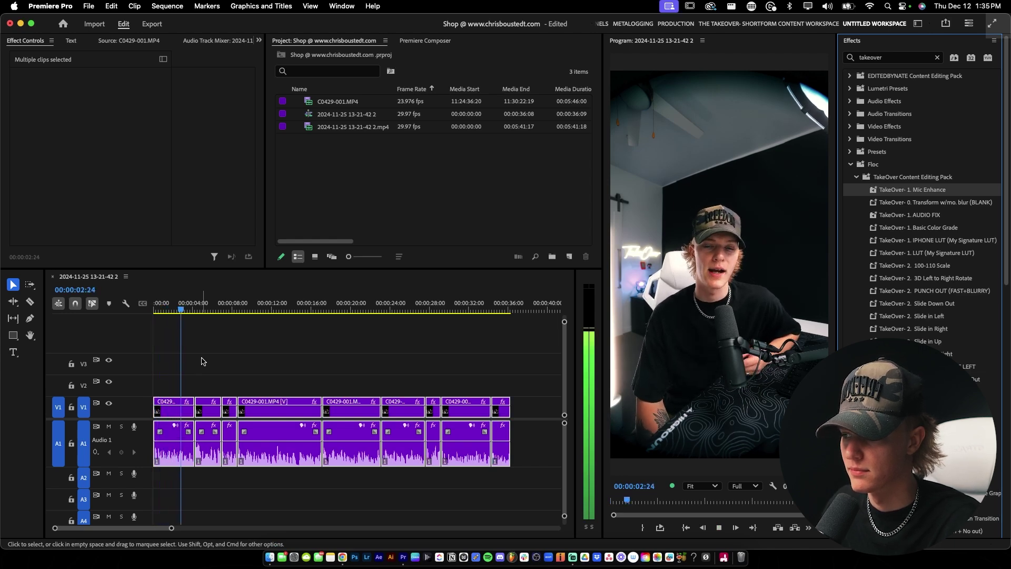
pyautogui.press('space')
pyautogui.press('Home')
pyautogui.click(266, 366)
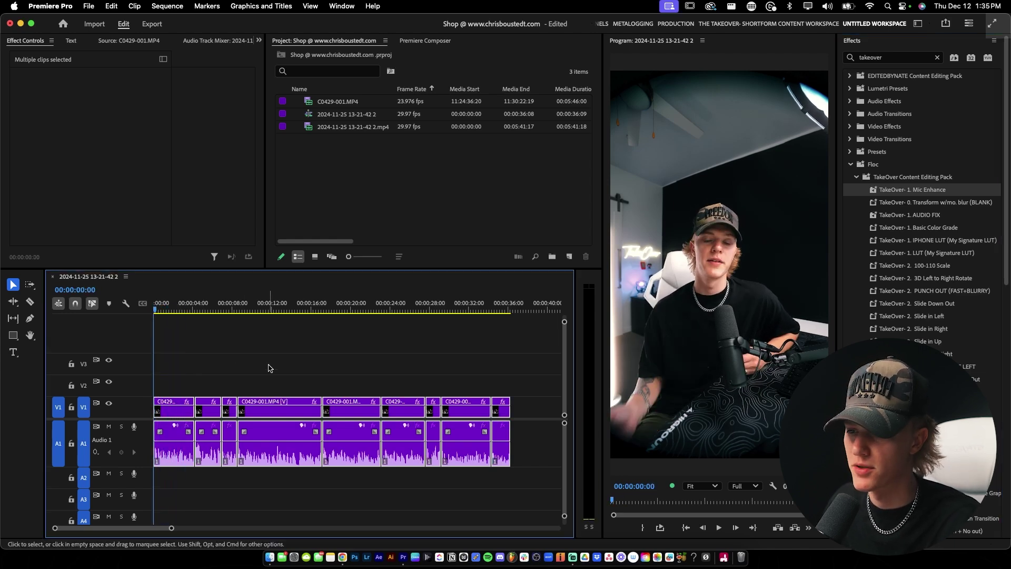
pyautogui.press('space')
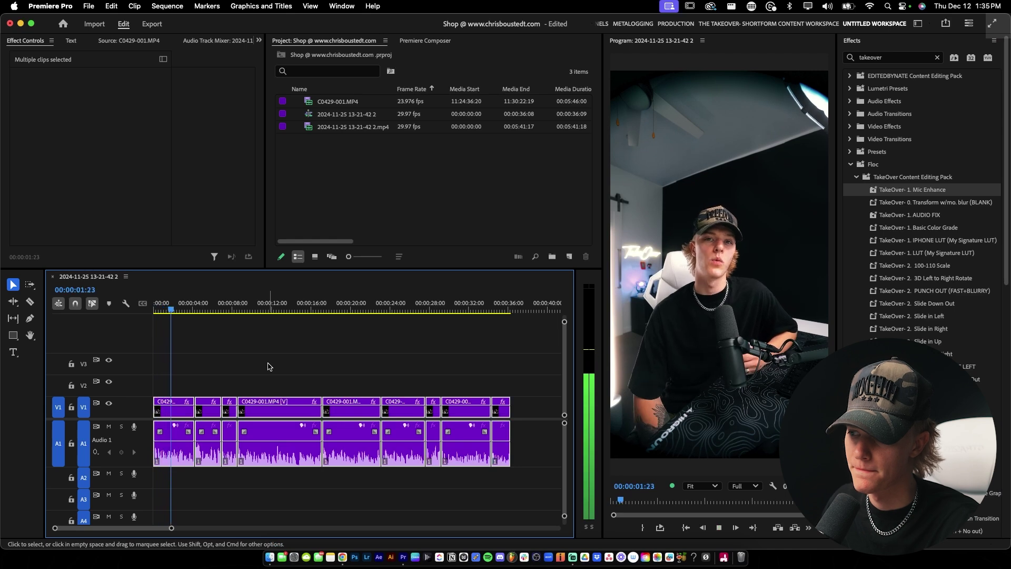
pyautogui.press('space')
# Step: Apply Mic Enhance to the A1 audio clips, replay from the start, and open Essential Sound Dialogue settings
pyautogui.moveTo(884, 192); pyautogui.dragTo(177, 450)
pyautogui.press('Home')
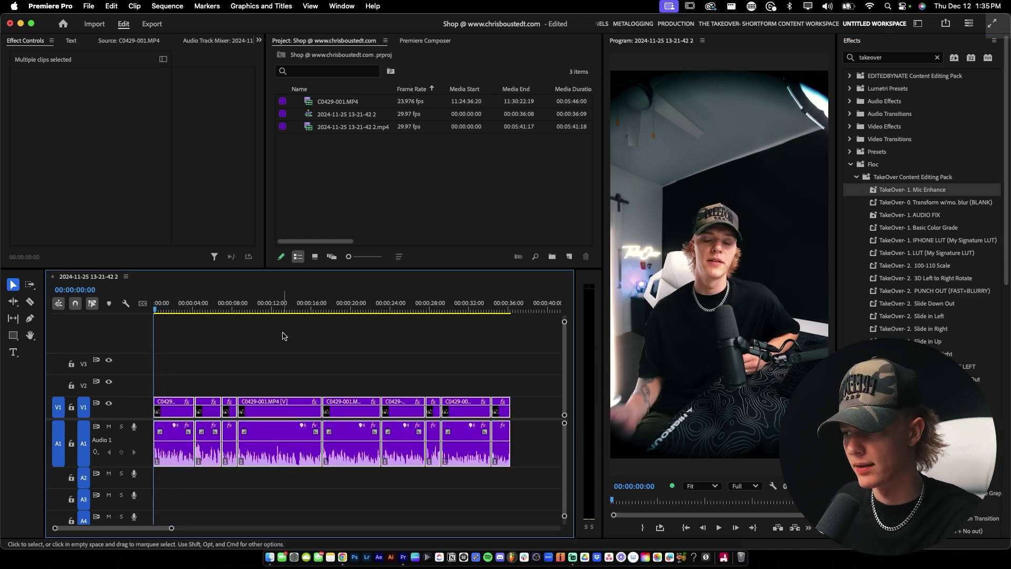
pyautogui.press('space')
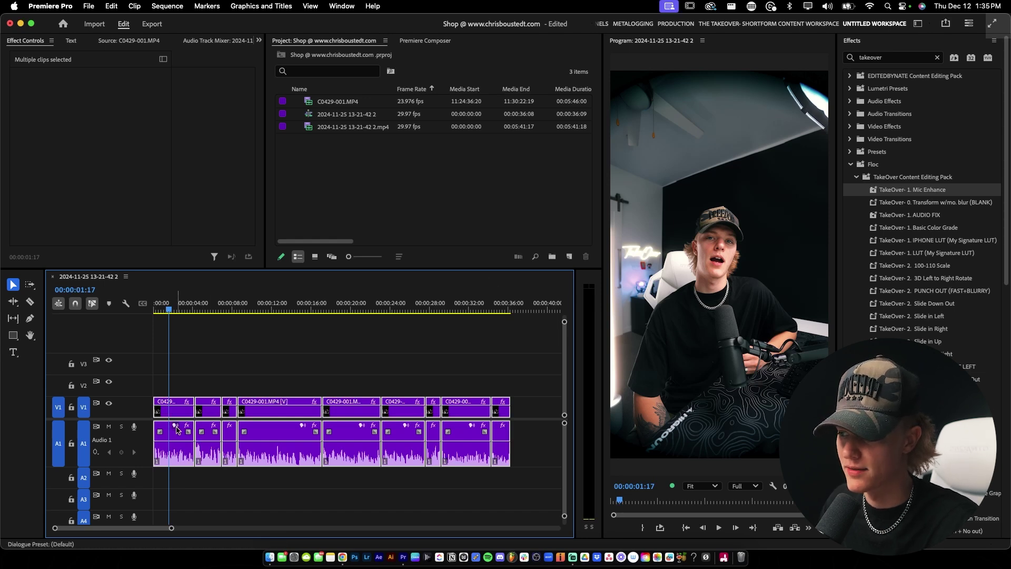
pyautogui.scroll(5, 178, 432)
pyautogui.hscroll(-2, 178, 432)
pyautogui.click(251, 426)
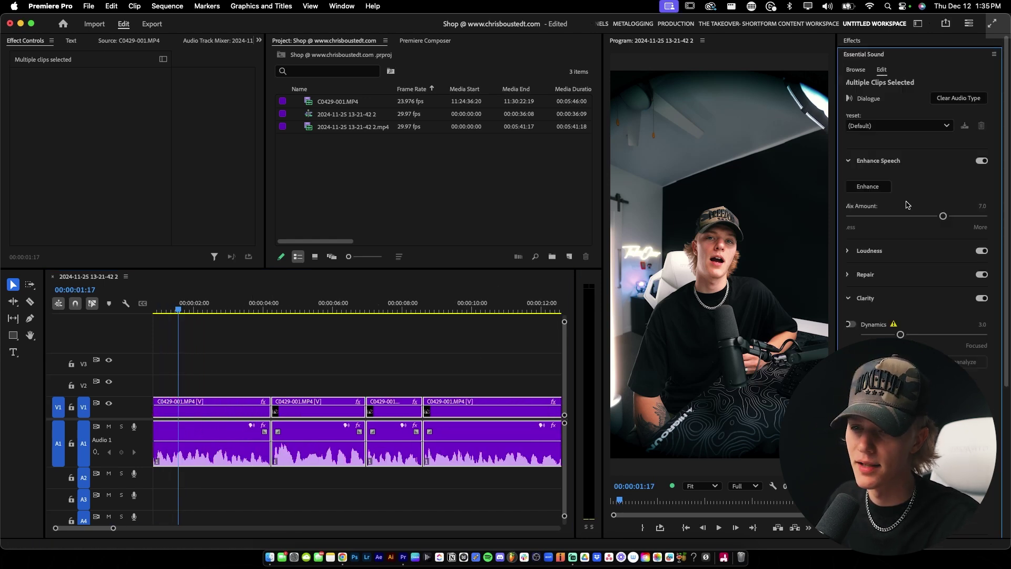
# Step: Select the first clip and inspect its Volume and Graphic Equalizer effects
pyautogui.scroll(-7, 1009, 371)
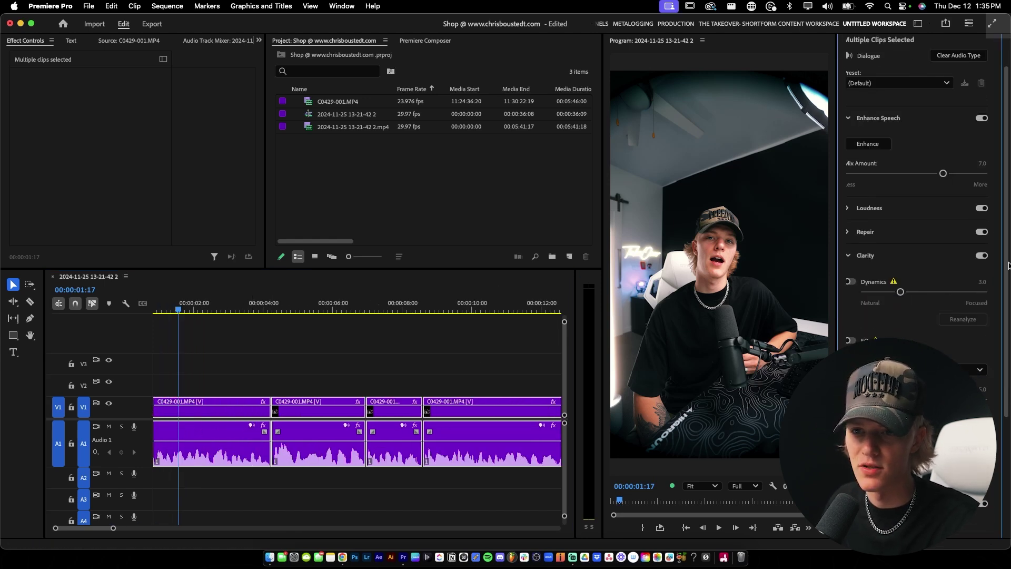
pyautogui.scroll(7, 1009, 370)
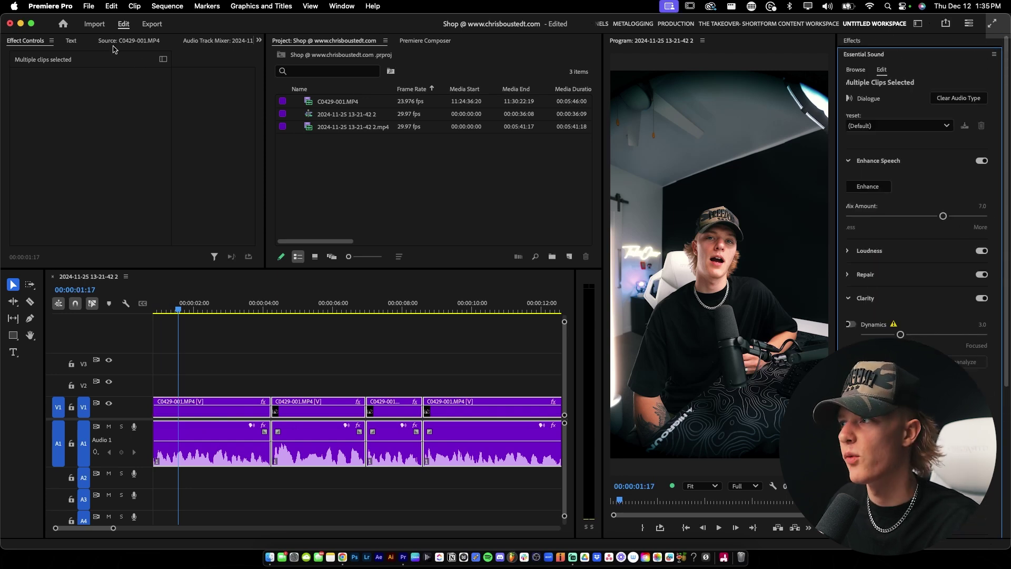
pyautogui.click(217, 442)
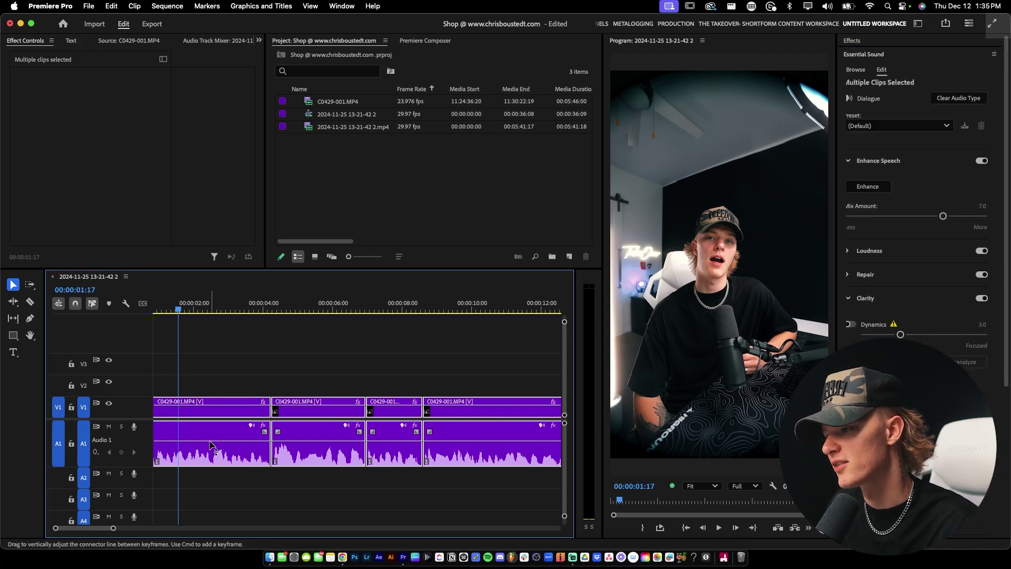
pyautogui.click(217, 364)
pyautogui.click(216, 432)
pyautogui.click(90, 184)
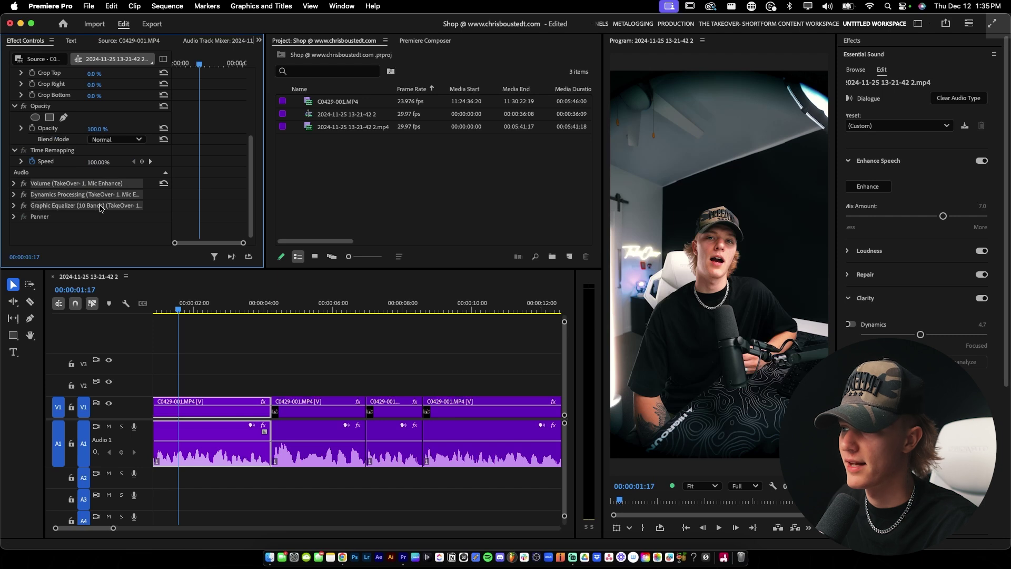
pyautogui.rightClick(100, 208)
pyautogui.click(74, 246)
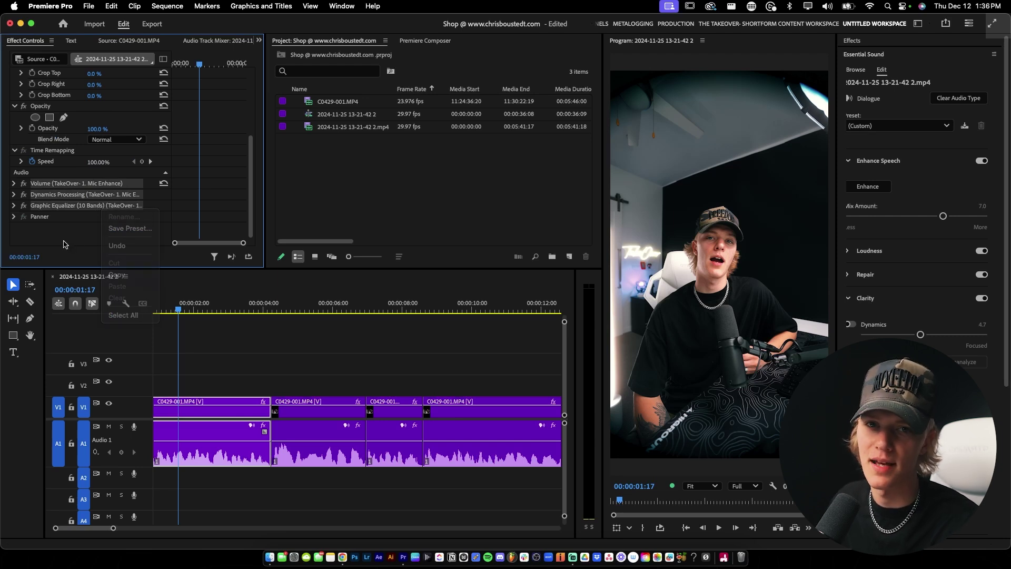
# Step: Deselect all clips and zoom the timeline out twice to fit the whole sequence
pyautogui.click(275, 377)
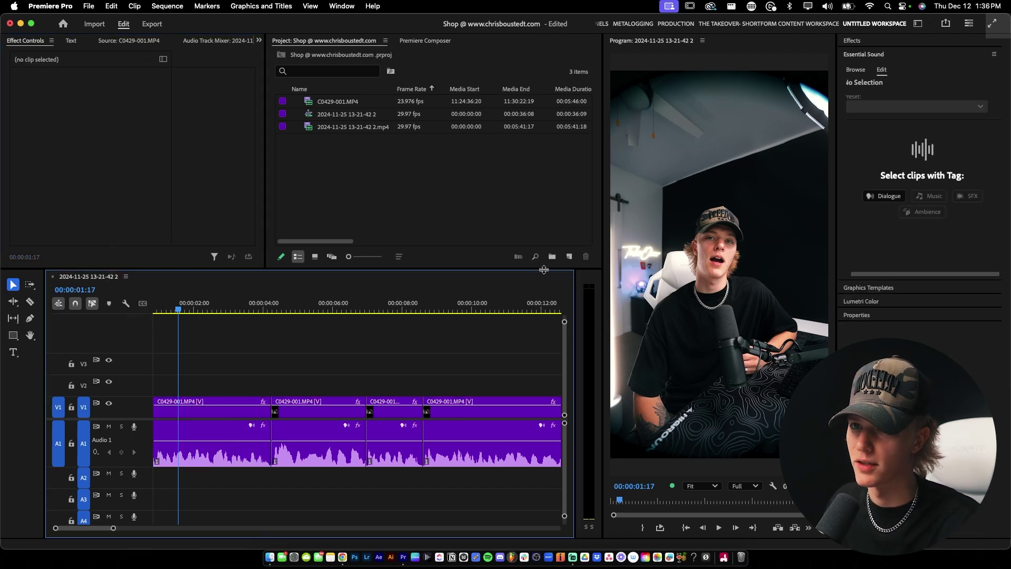
pyautogui.press('-')
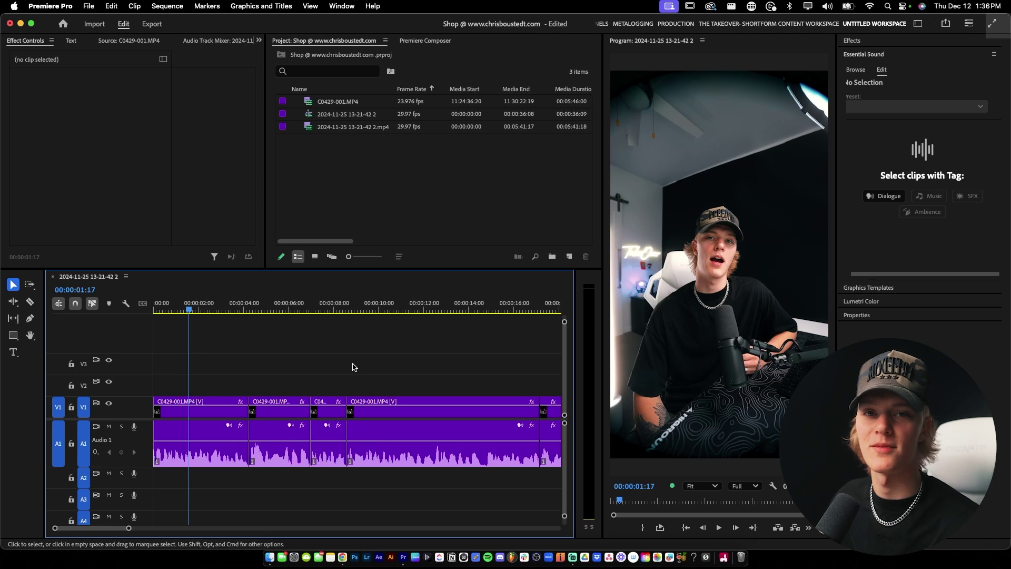
pyautogui.press('-')
pyautogui.click(367, 186)
# Step: Browse the Premiere Composer User library folders such as B-Roll, Chriss SFX and overlays
pyautogui.click(419, 41)
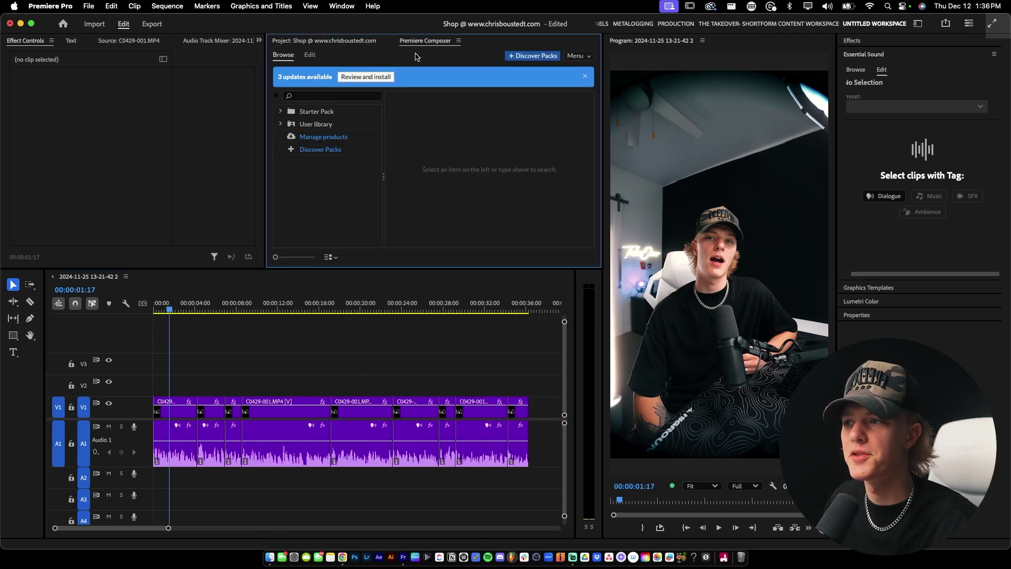
pyautogui.click(281, 125)
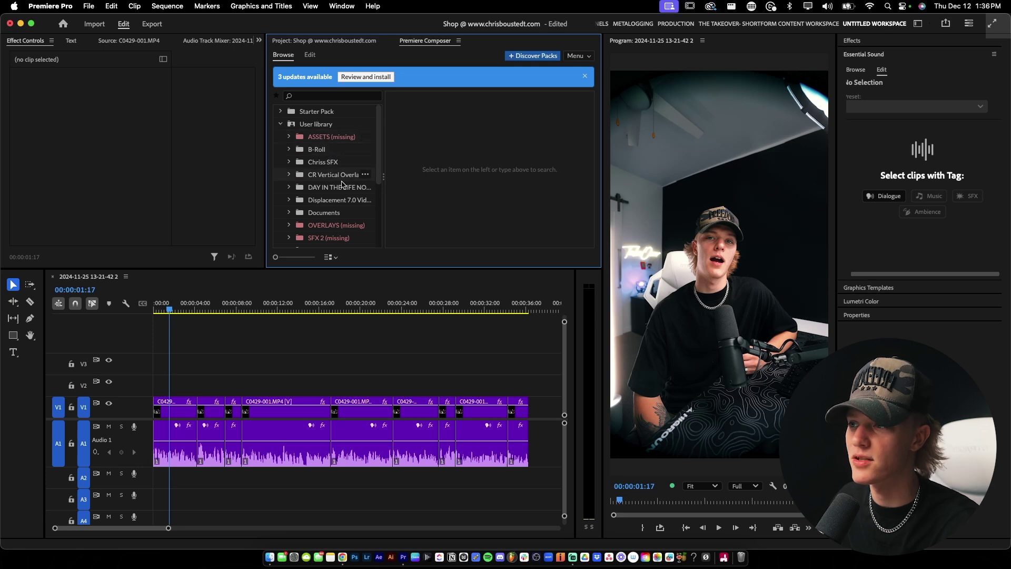
pyautogui.click(326, 152)
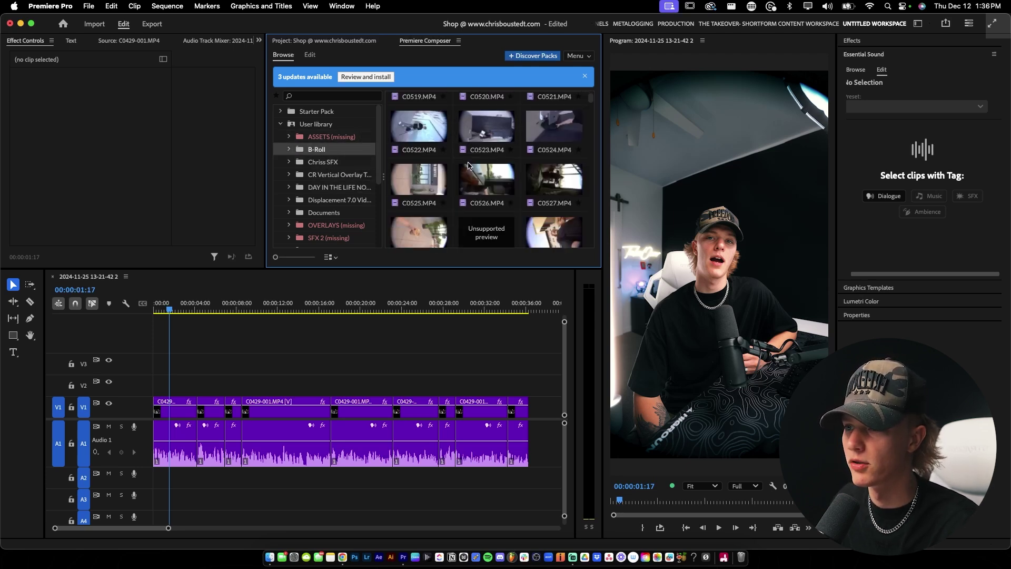
pyautogui.click(323, 162)
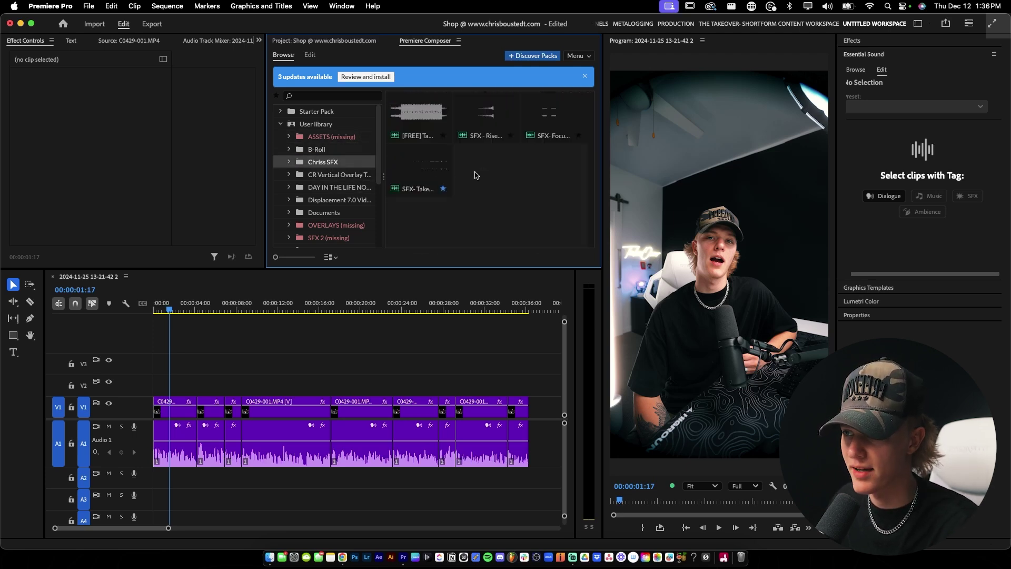
pyautogui.click(334, 175)
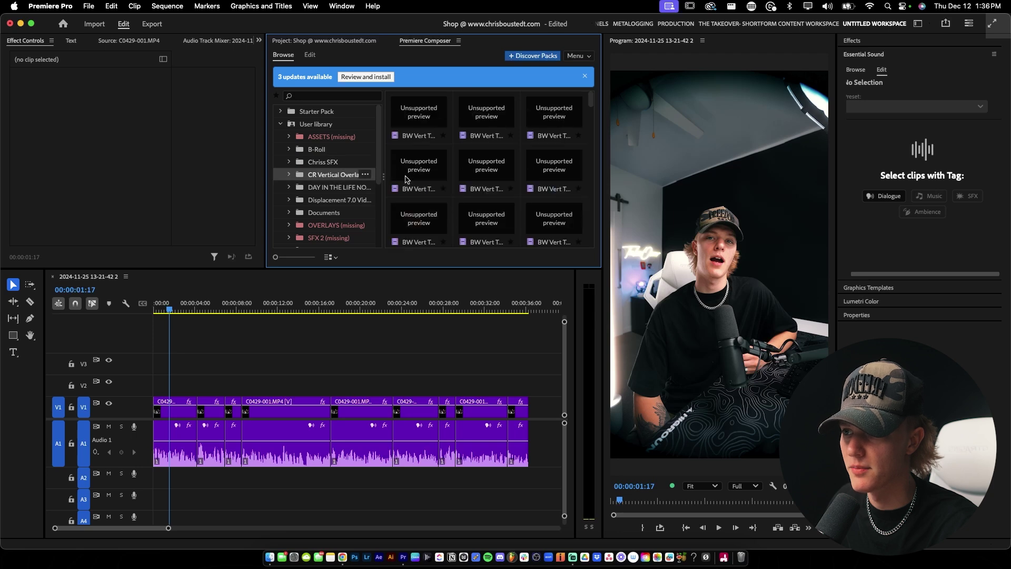
pyautogui.click(341, 188)
pyautogui.scroll(-3, 512, 187)
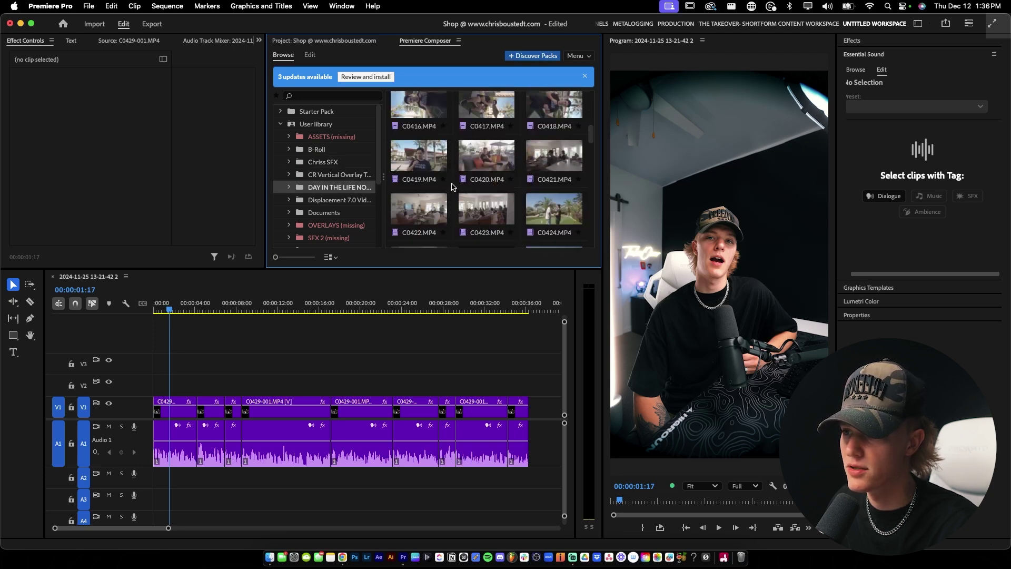
pyautogui.click(333, 200)
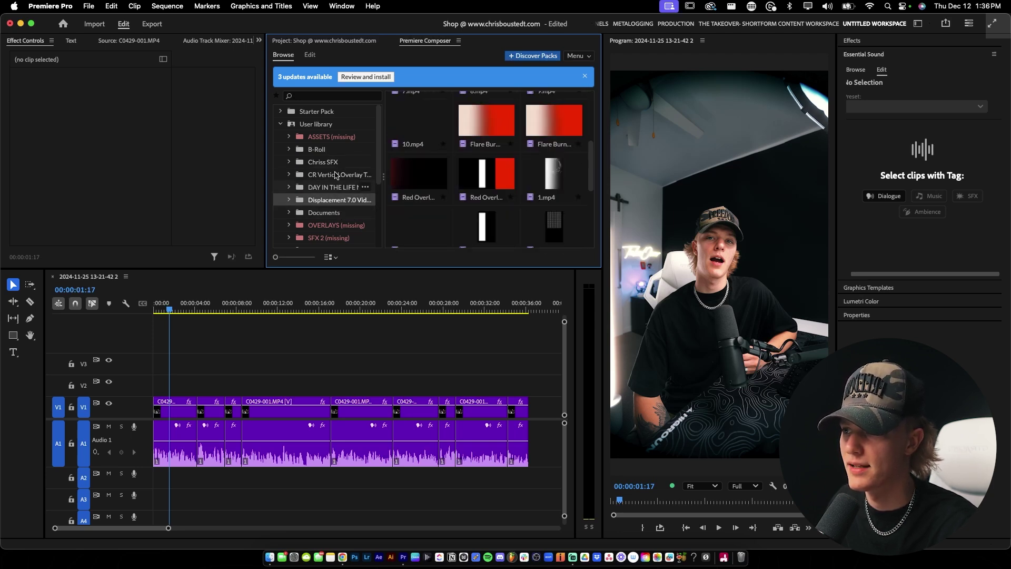
pyautogui.scroll(-2, 332, 184)
pyautogui.scroll(-3, 332, 184)
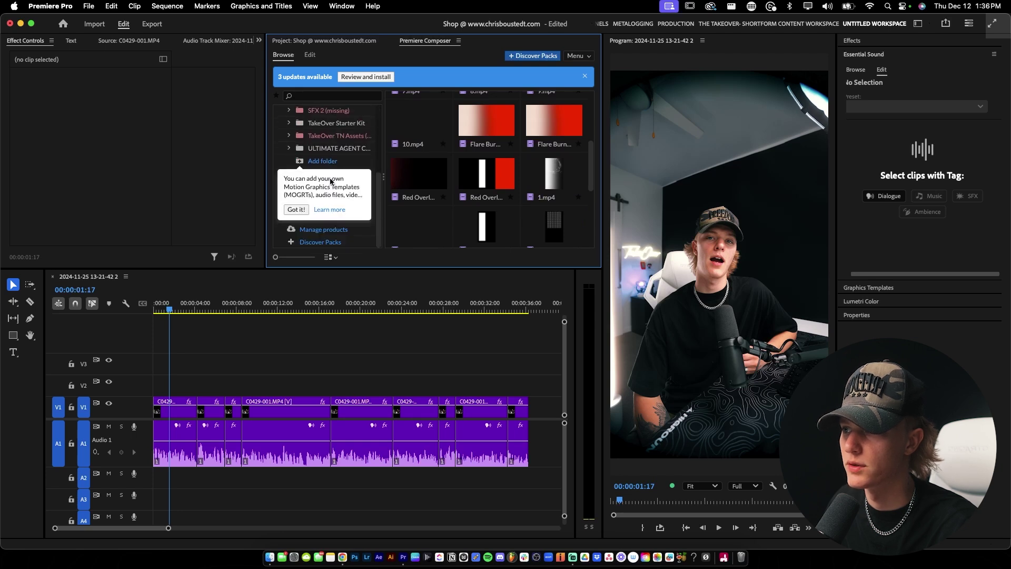
# Step: Preview and add the '[FREE] Tana SoFaygo Type B' track from Chriss SFX to the sequence
pyautogui.click(334, 158)
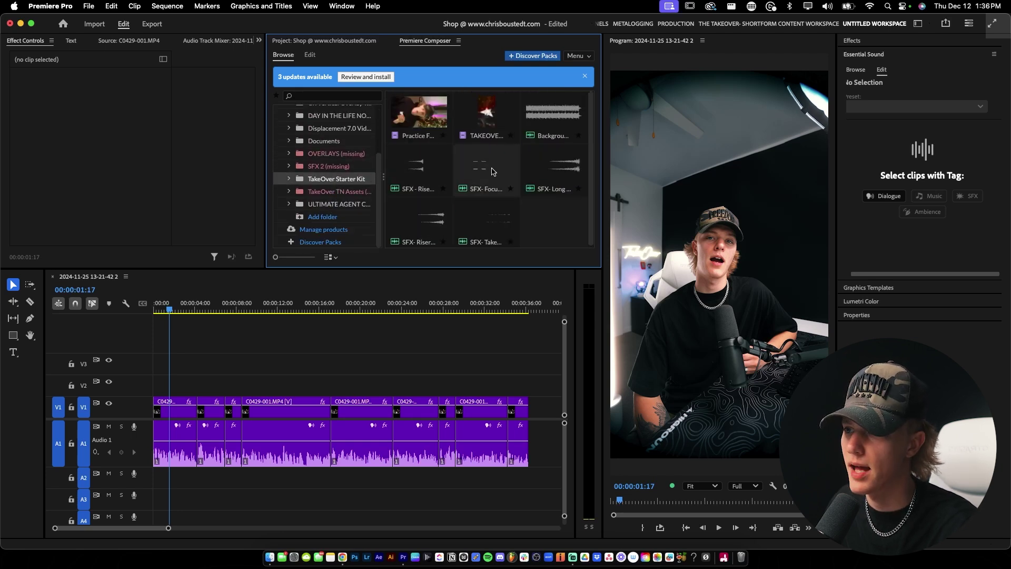
pyautogui.scroll(5, 332, 158)
pyautogui.click(334, 156)
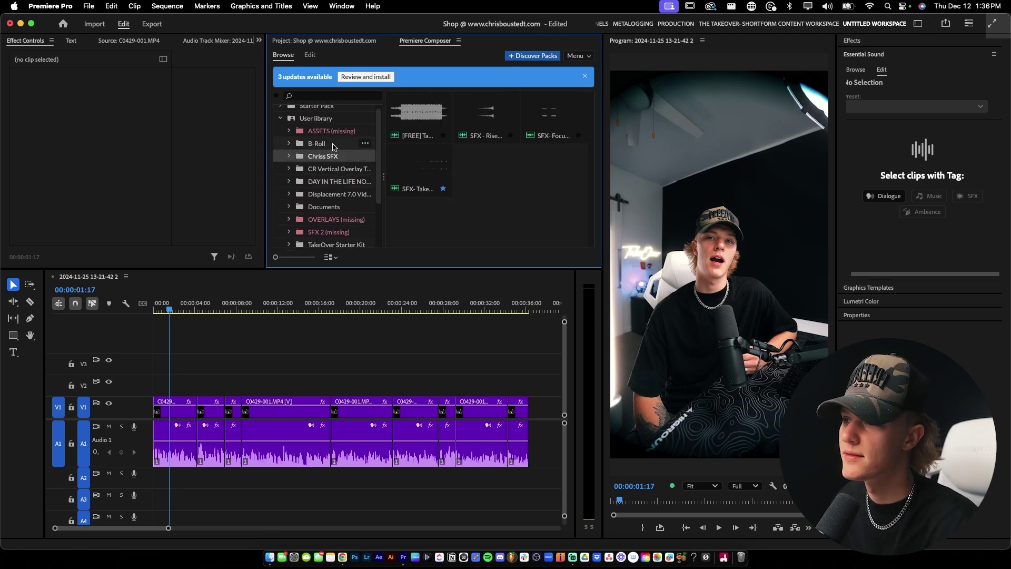
pyautogui.click(419, 114)
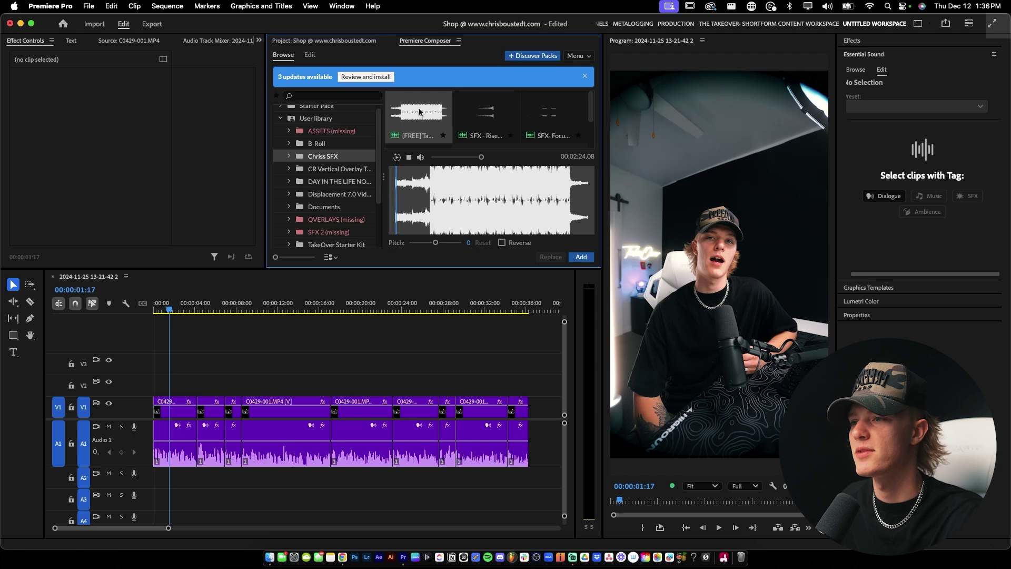
pyautogui.click(582, 256)
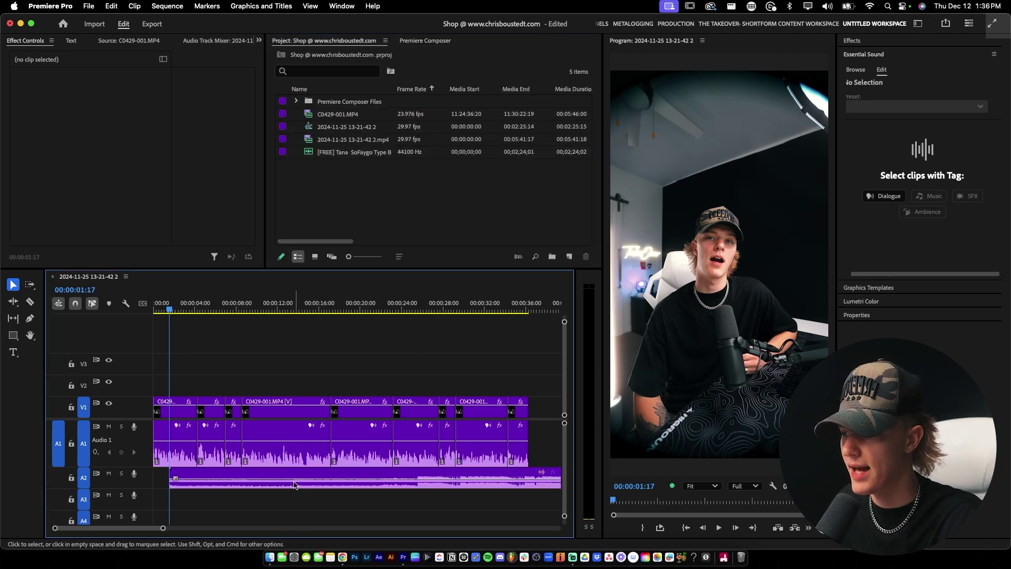
# Step: Move the music clip to the sequence start and lower its gain by 25 dB
pyautogui.moveTo(313, 479); pyautogui.dragTo(154, 477)
pyautogui.press('super+z')
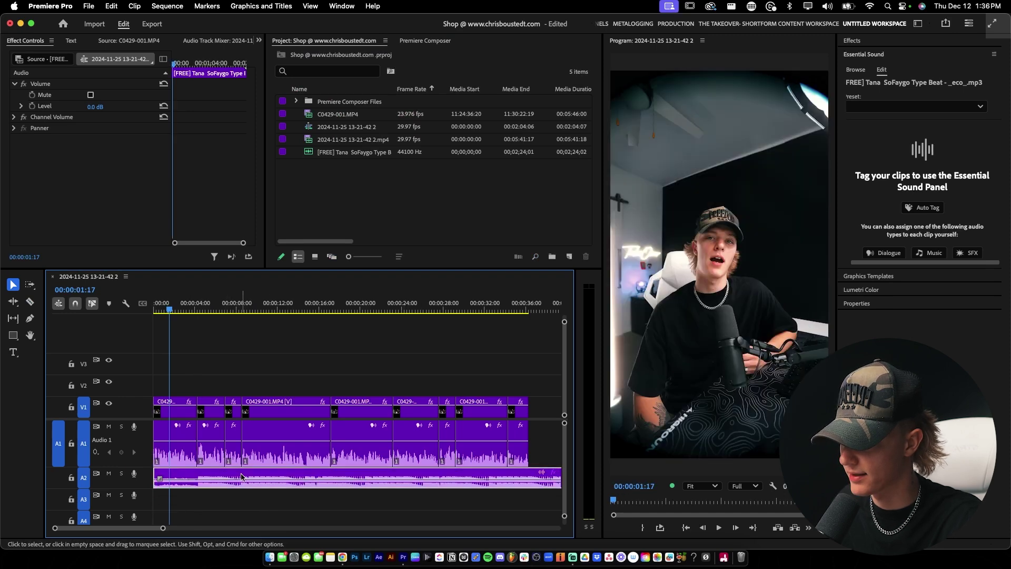
pyautogui.write('g')
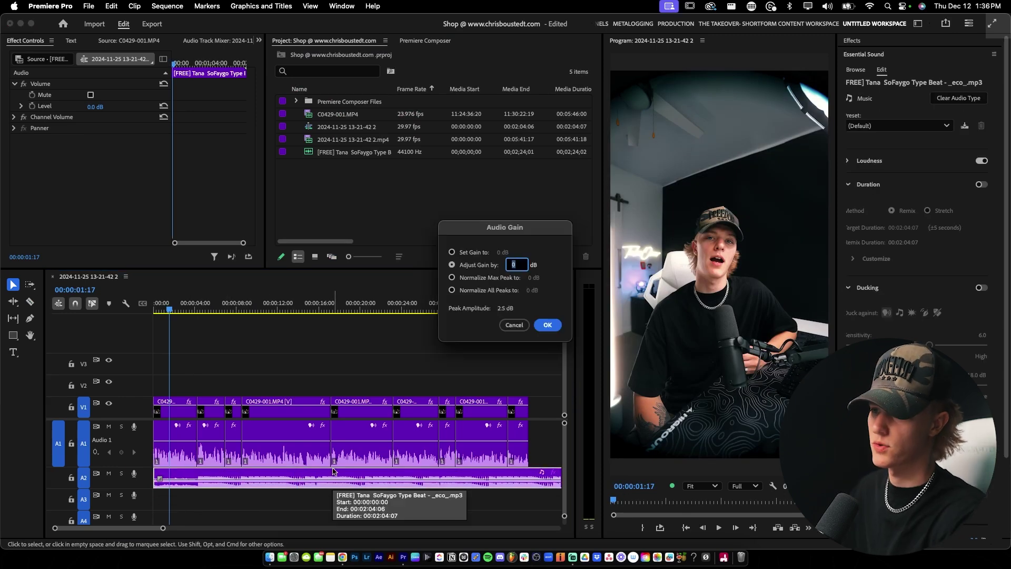
pyautogui.write('-25')
pyautogui.press('Return')
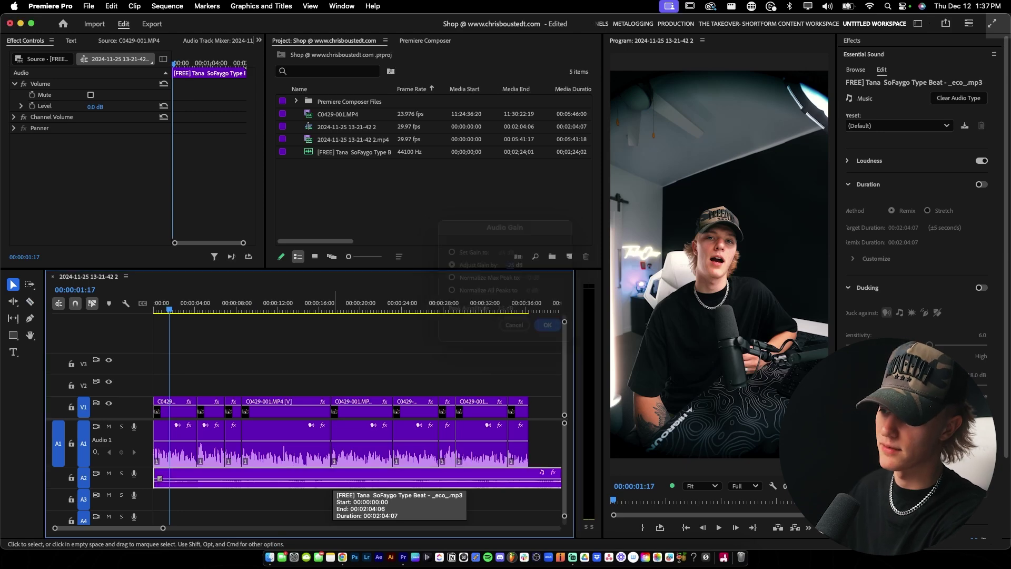
# Step: Razor the music where the video ends, delete the excess tail, and play back to check
pyautogui.press('c')
pyautogui.click(532, 474)
pyautogui.press('v')
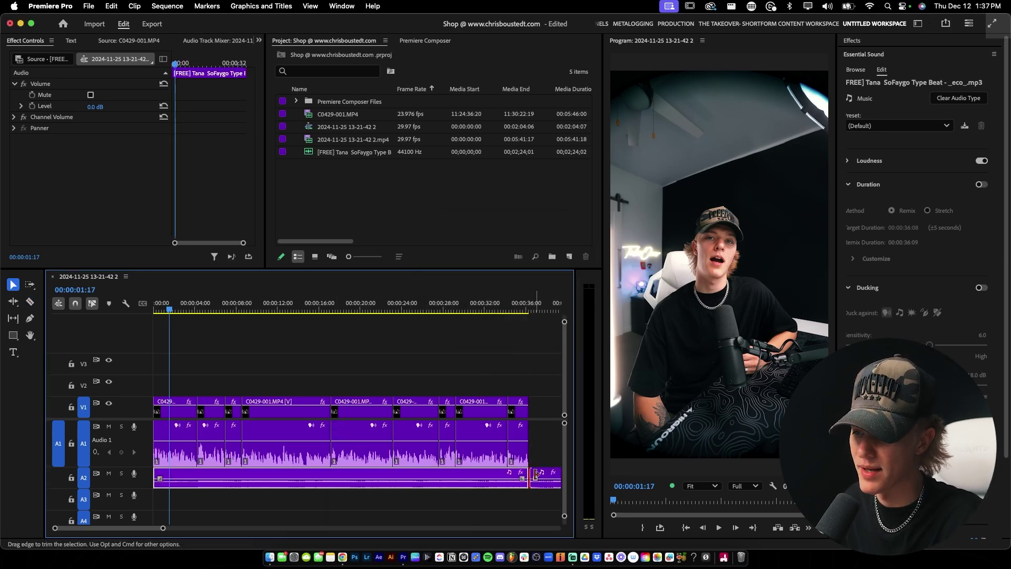
pyautogui.click(536, 499)
pyautogui.click(536, 478)
pyautogui.press('Delete')
pyautogui.moveTo(167, 307); pyautogui.dragTo(130, 306)
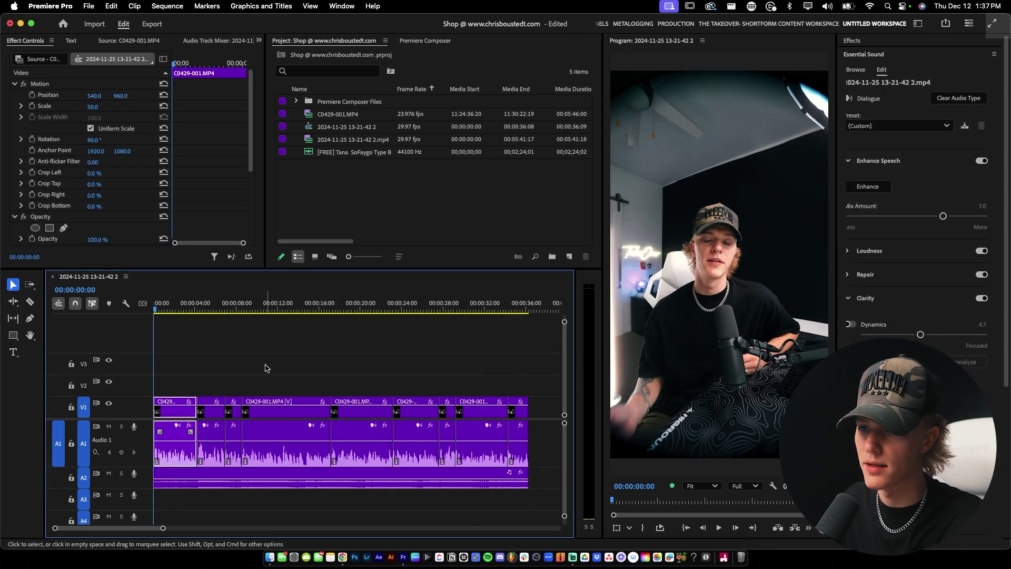
pyautogui.press('space')
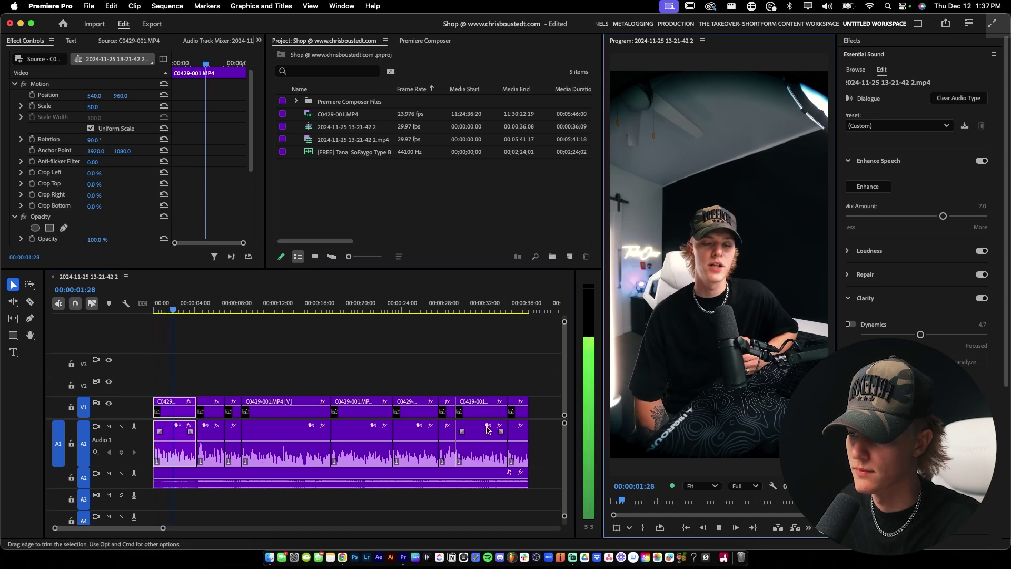
pyautogui.press('space')
# Step: Lower the music gain another 6 dB and replay the mix from the start
pyautogui.click(393, 479)
pyautogui.press('g')
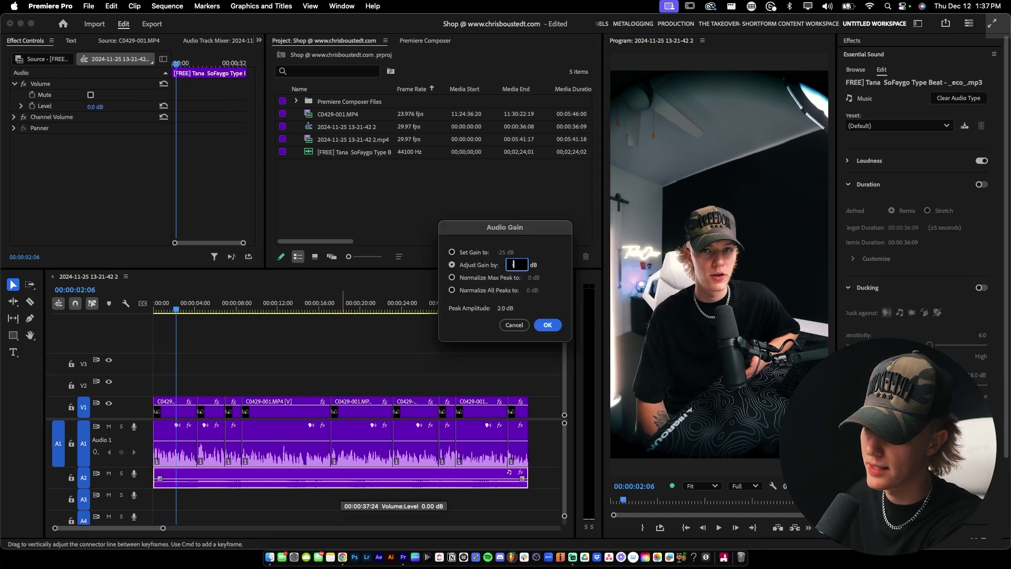
pyautogui.write('-6')
pyautogui.press('Return')
pyautogui.moveTo(164, 308); pyautogui.dragTo(150, 310)
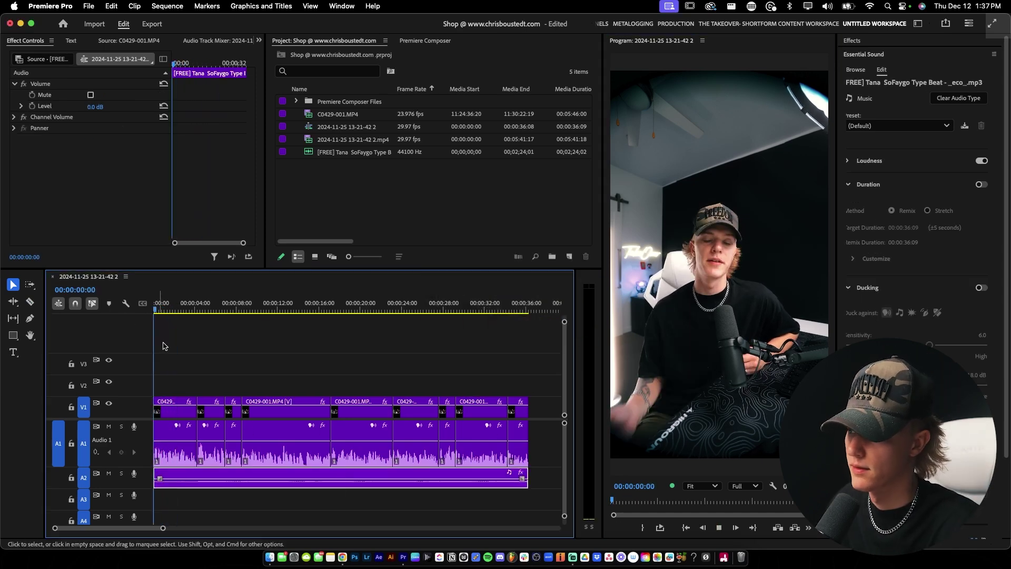
pyautogui.press('space')
pyautogui.click(274, 356)
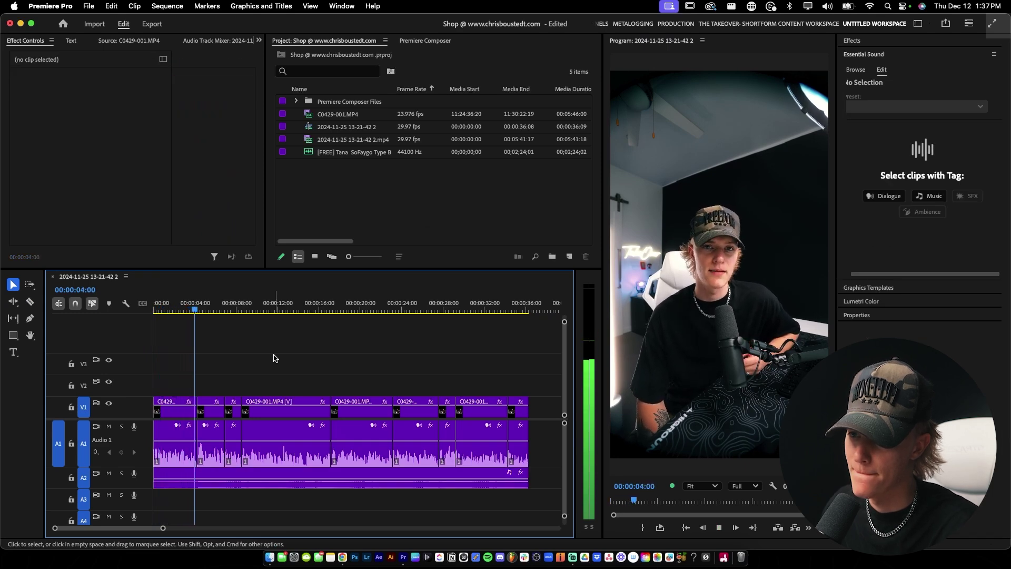
pyautogui.press('space')
# Step: Mark an out point at the sequence end and return the playhead to the start
pyautogui.click(296, 381)
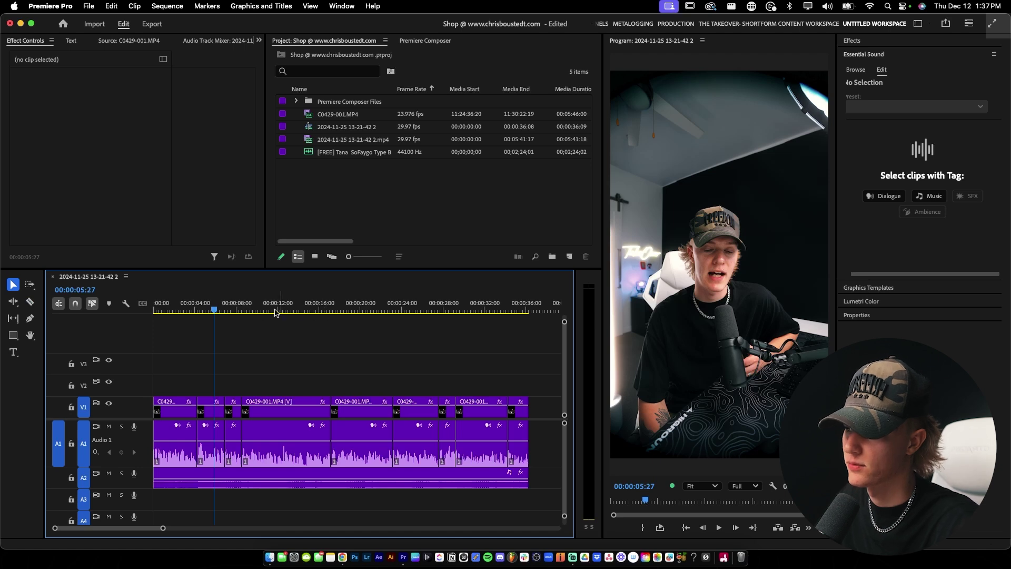
pyautogui.press('o')
pyautogui.moveTo(216, 298); pyautogui.dragTo(529, 314)
pyautogui.moveTo(318, 301); pyautogui.dragTo(168, 293)
pyautogui.press('Home')
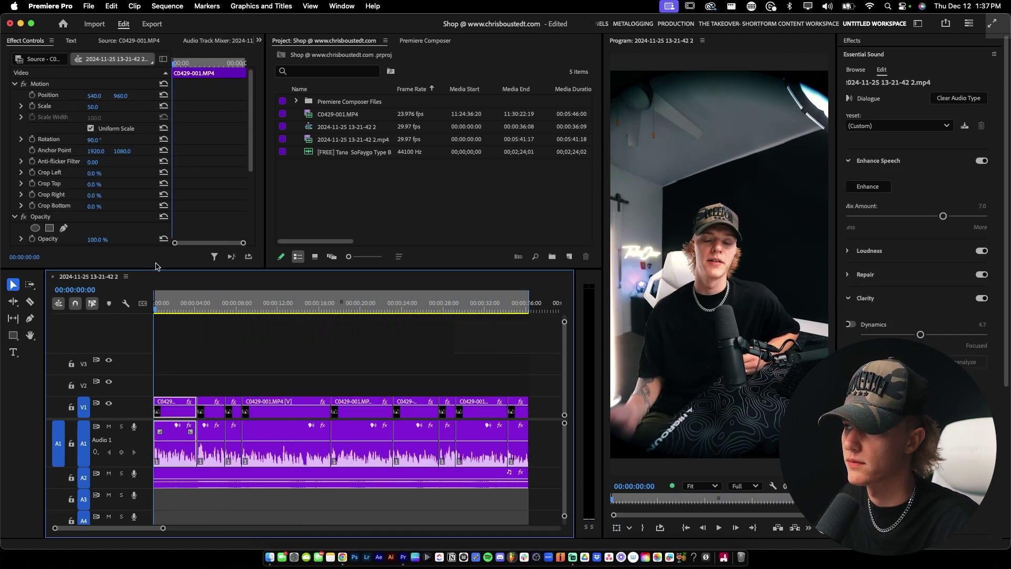
# Step: Generate a static transcript of the sequence audio from the Transcript panel
pyautogui.click(71, 41)
pyautogui.click(39, 55)
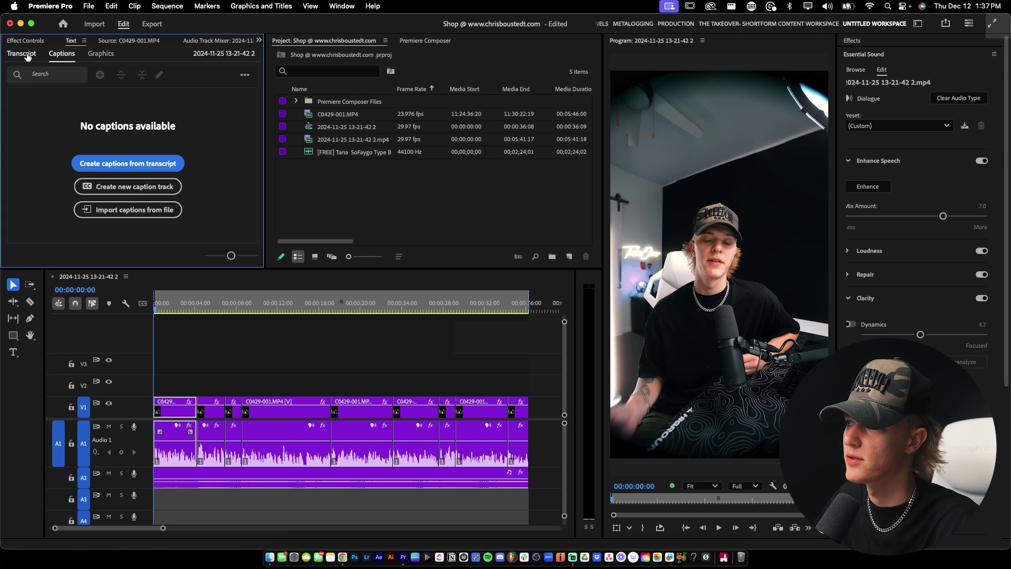
pyautogui.click(245, 75)
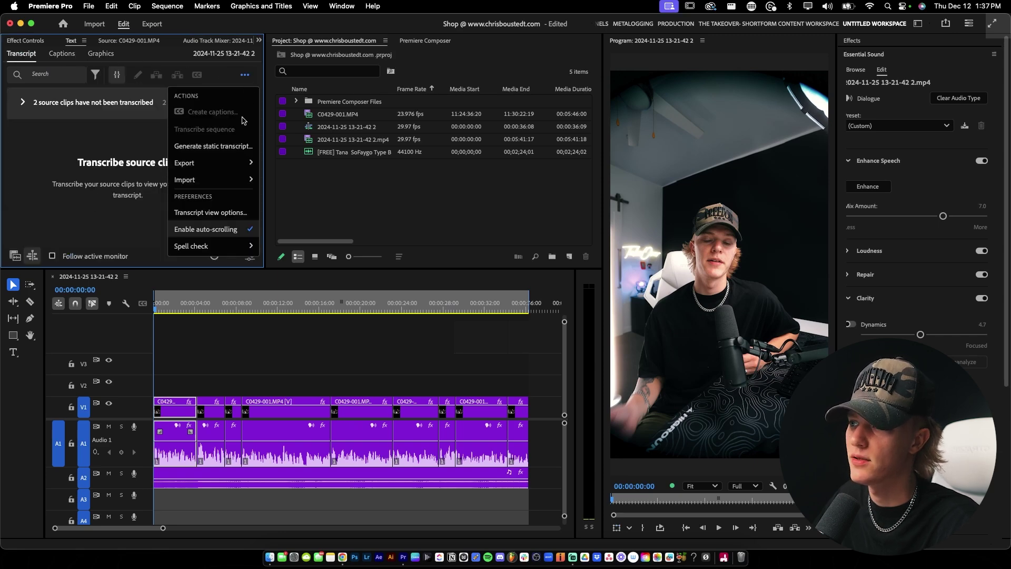
pyautogui.click(230, 146)
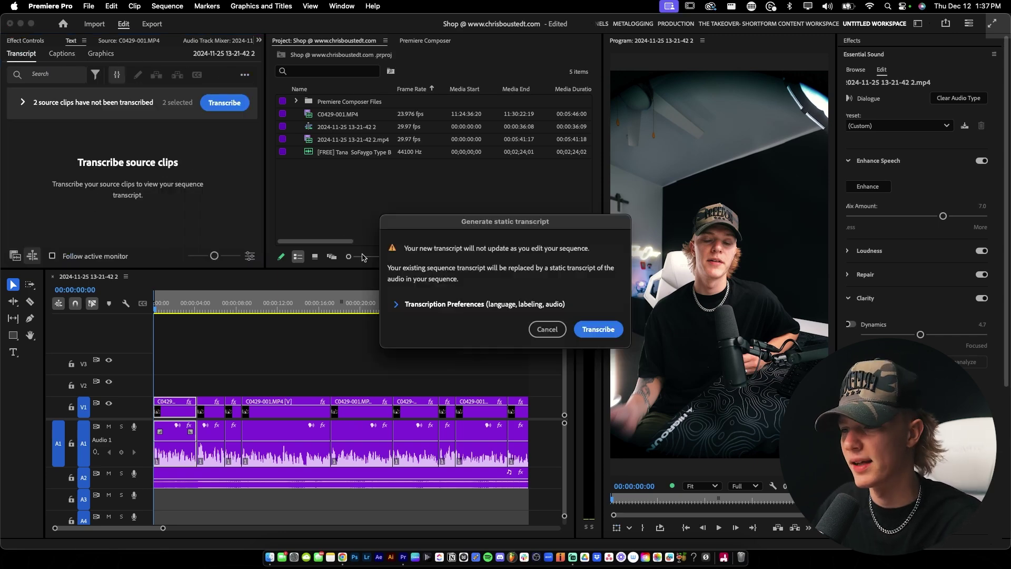
pyautogui.click(430, 306)
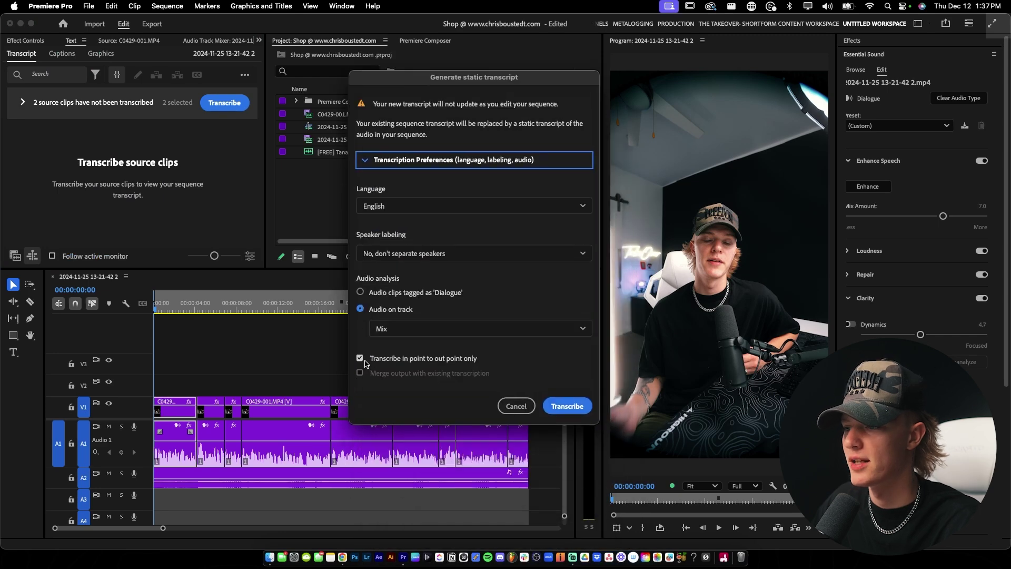
pyautogui.click(547, 400)
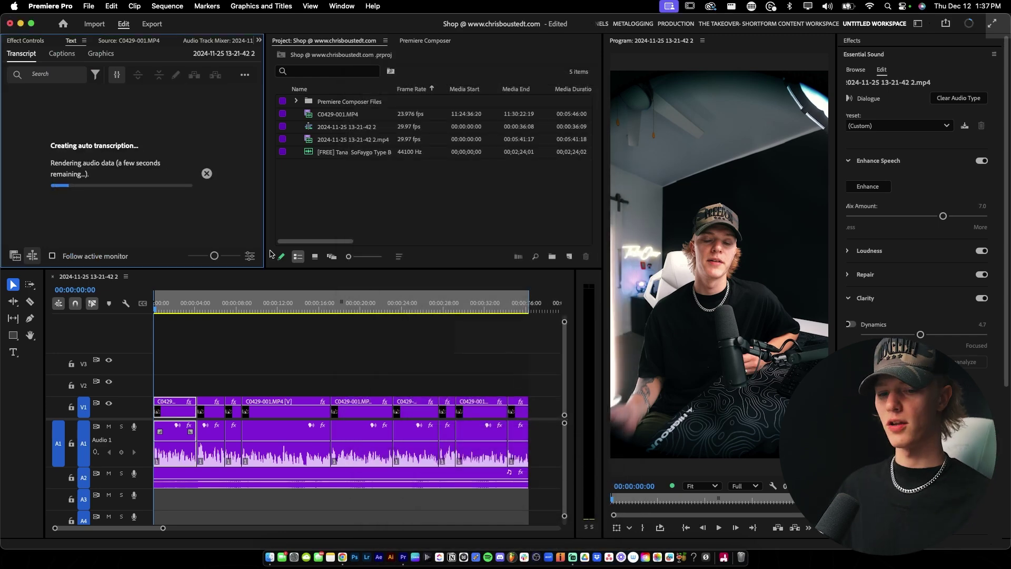
# Step: Create captions from the transcript with 1.2 minimum duration and single-line layout
pyautogui.click(244, 75)
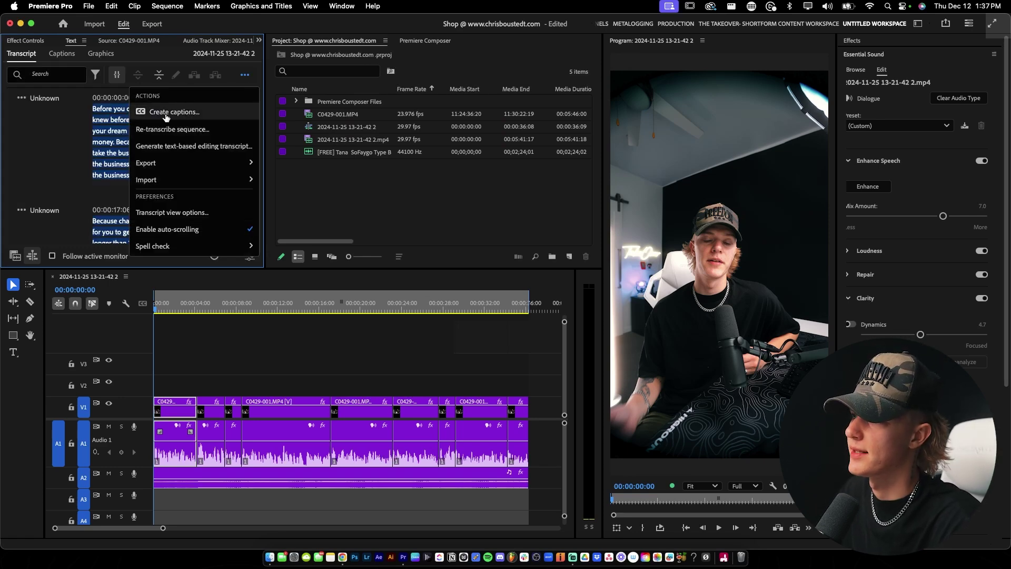
pyautogui.click(204, 114)
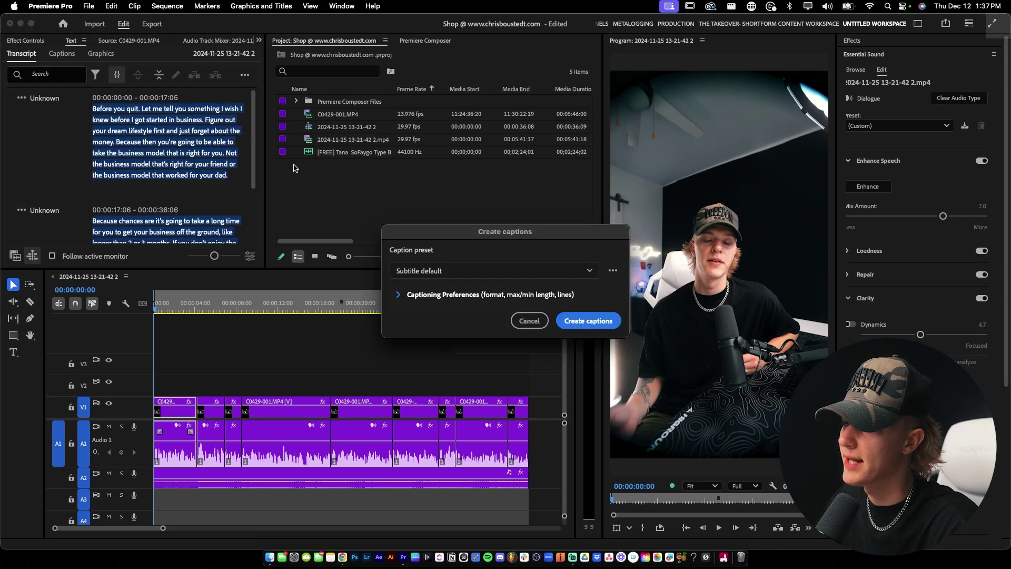
pyautogui.click(469, 293)
pyautogui.click(388, 376)
pyautogui.click(386, 453)
pyautogui.click(573, 483)
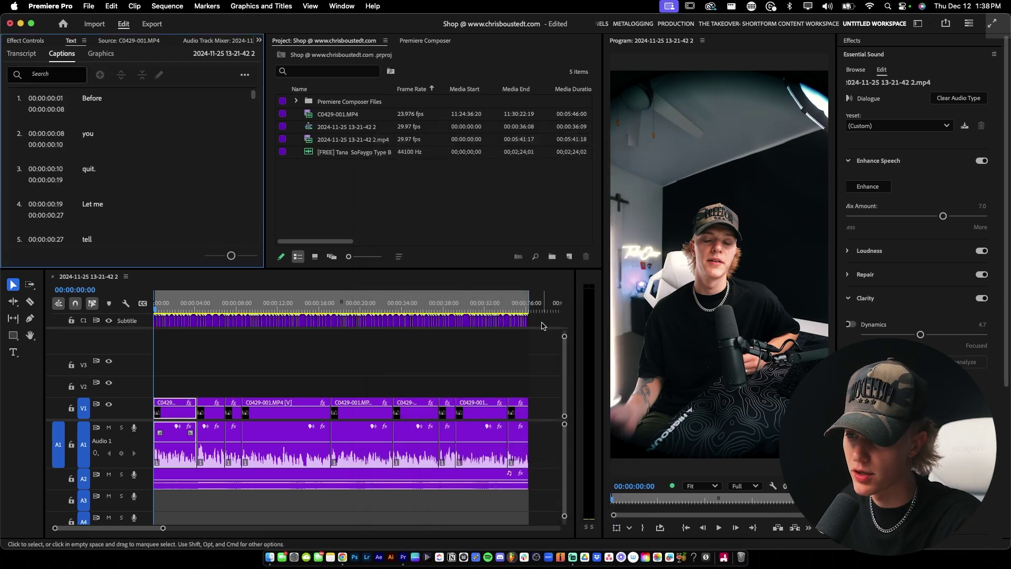
pyautogui.scroll(10, 533, 326)
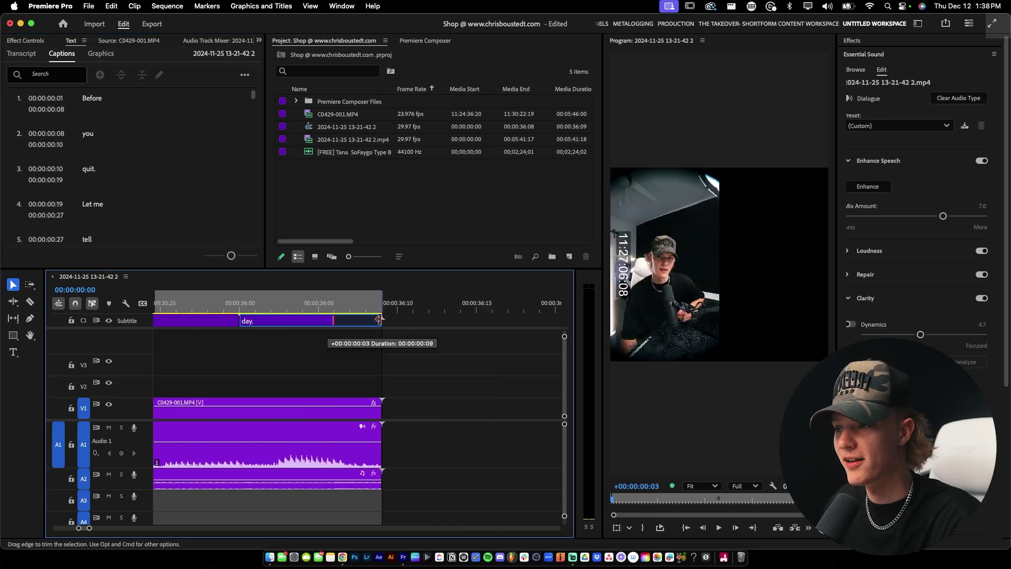
# Step: Select all captions, align them vertically to the middle, and raise their position to 187
pyautogui.scroll(-2, 421, 335)
pyautogui.scroll(-3, 456, 337)
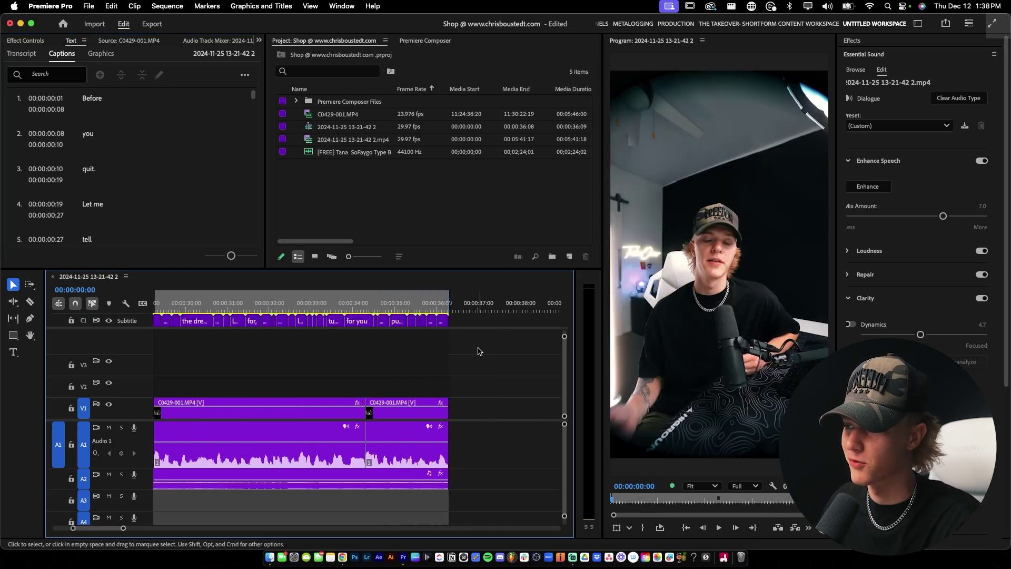
pyautogui.scroll(-4, 478, 350)
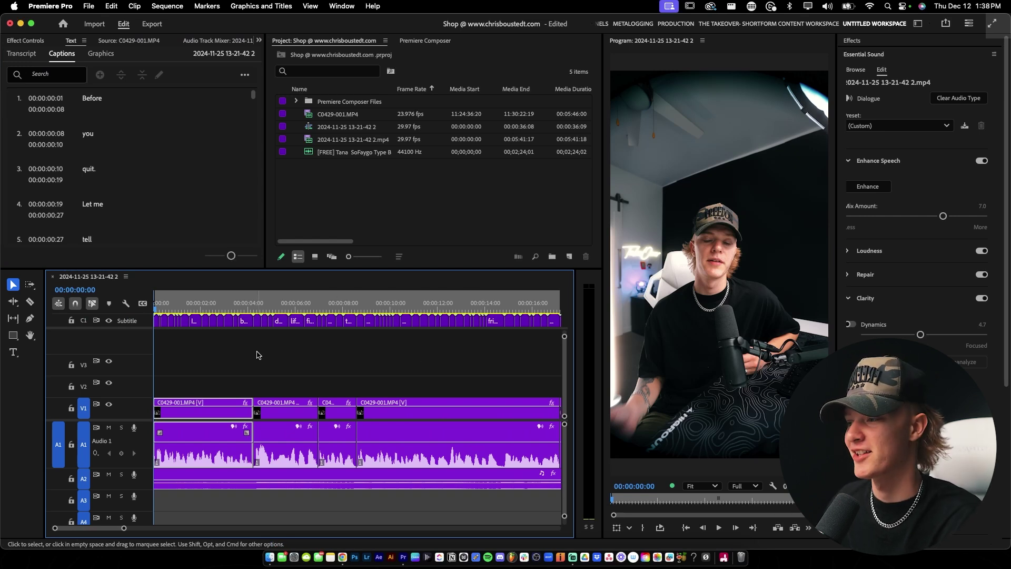
pyautogui.scroll(4, 179, 346)
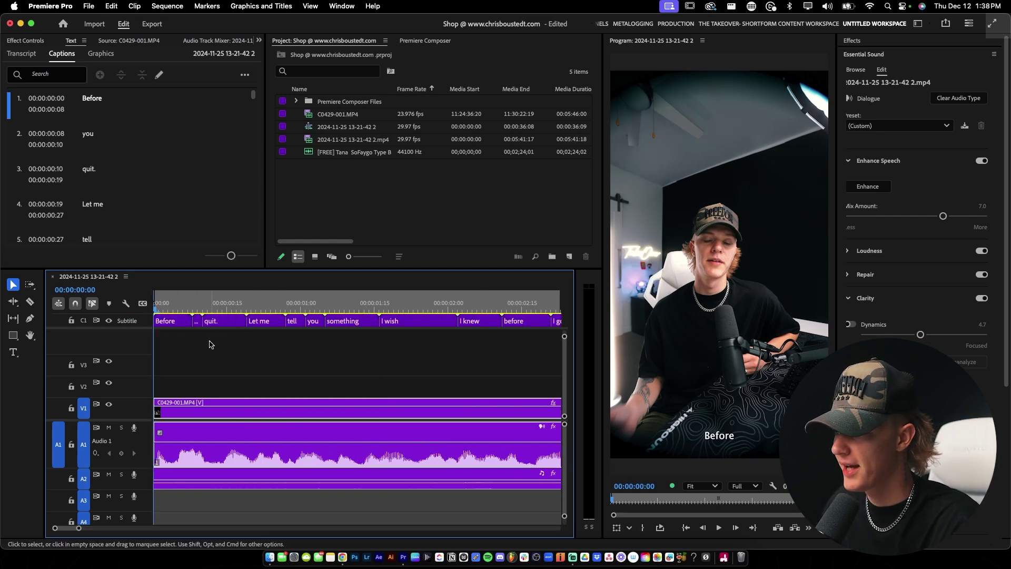
pyautogui.scroll(-6, 202, 343)
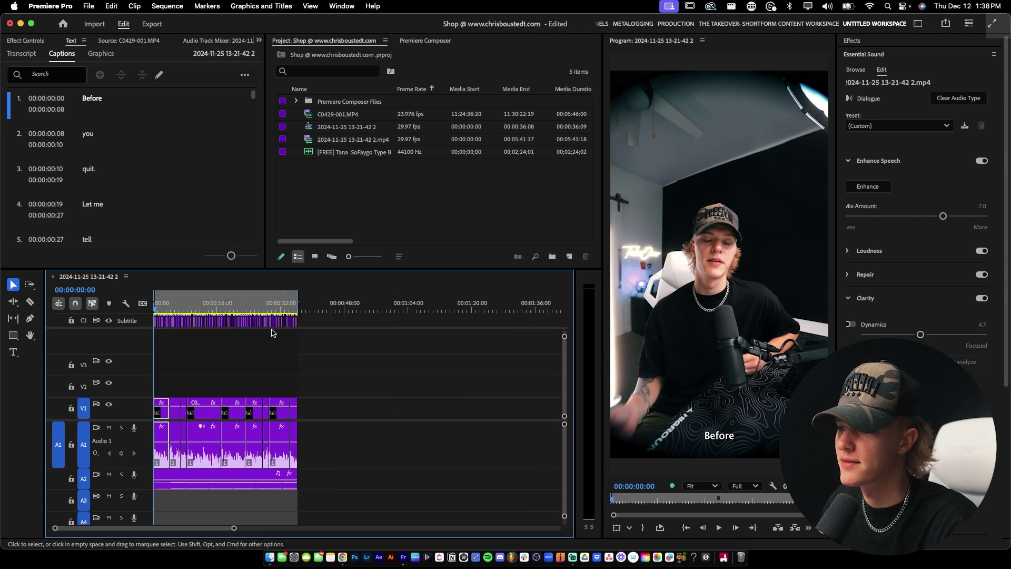
pyautogui.moveTo(322, 322); pyautogui.dragTo(152, 323)
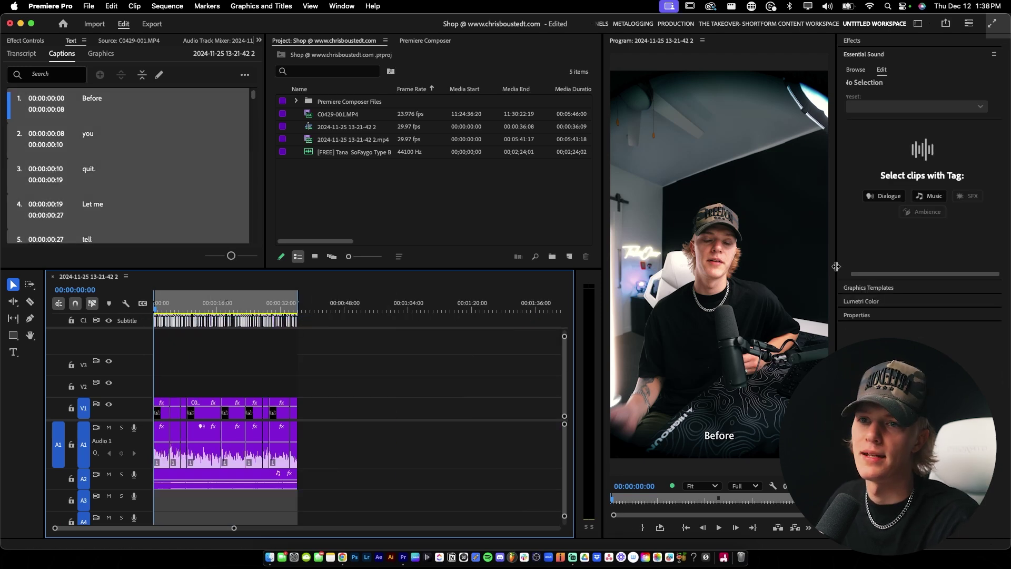
pyautogui.click(860, 55)
pyautogui.click(858, 95)
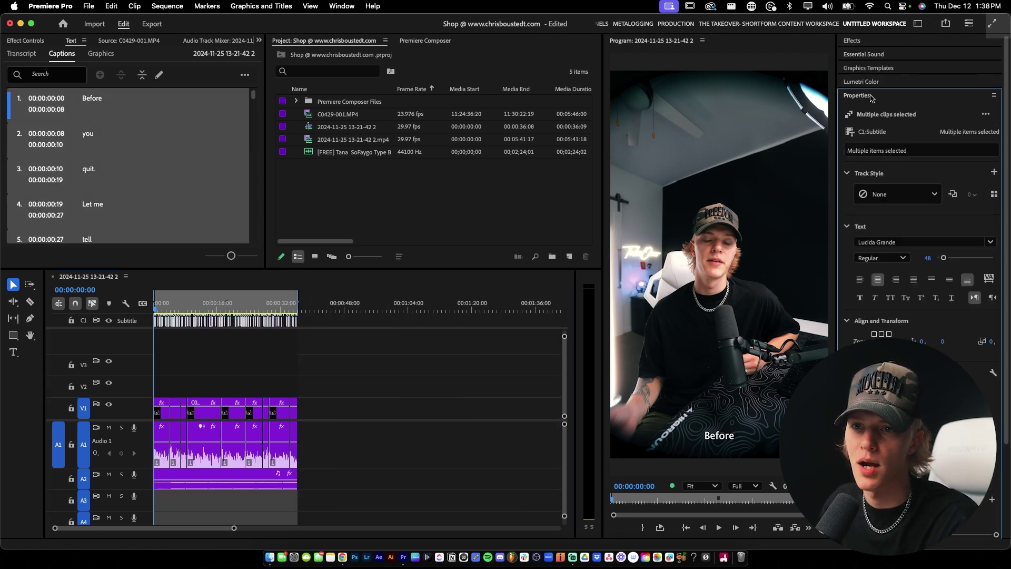
pyautogui.click(949, 280)
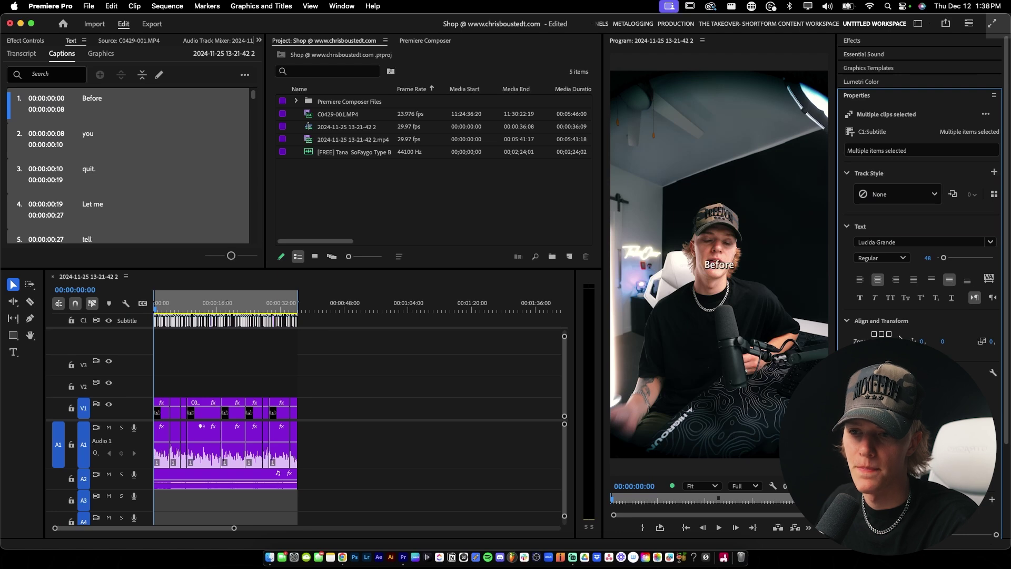
pyautogui.moveTo(943, 341); pyautogui.dragTo(983, 343)
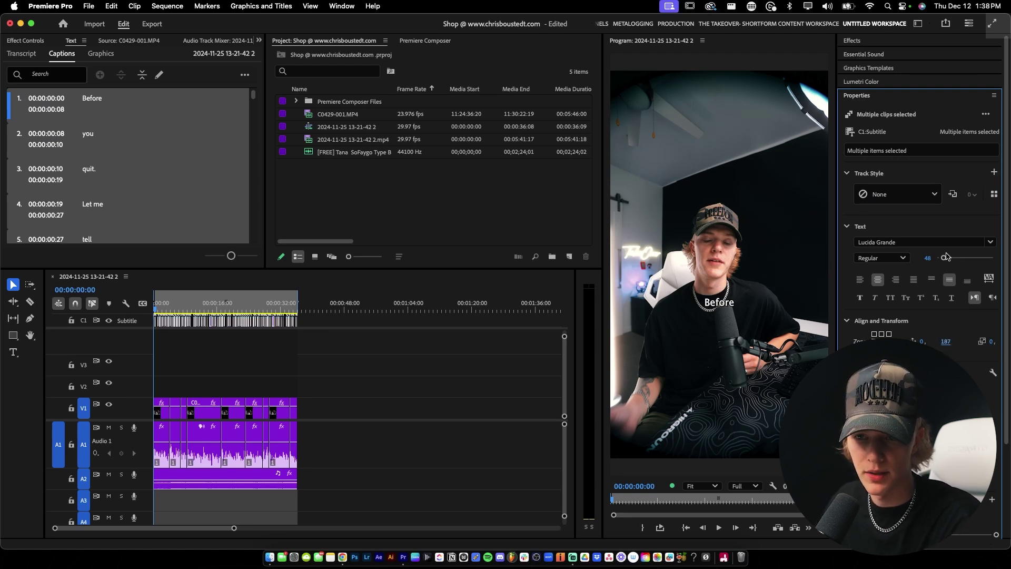
# Step: Set the caption font to Akira Expanded and make it italic
pyautogui.click(905, 241)
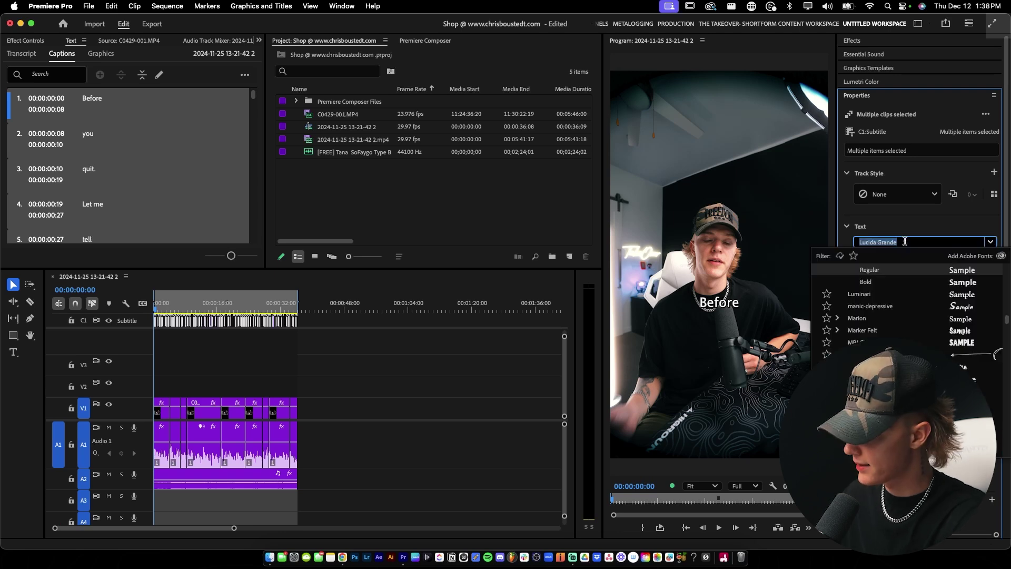
pyautogui.write('akira')
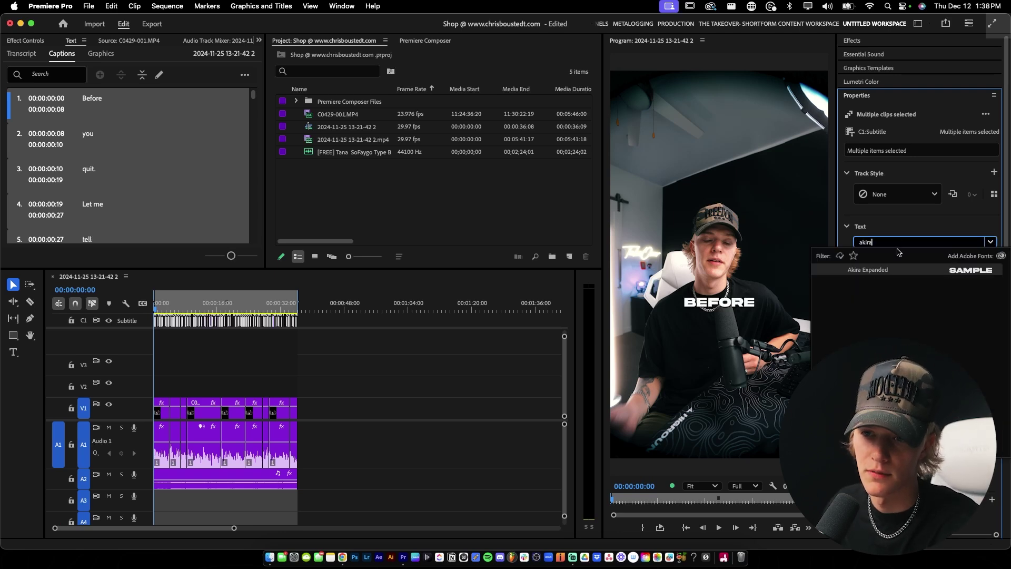
pyautogui.click(896, 272)
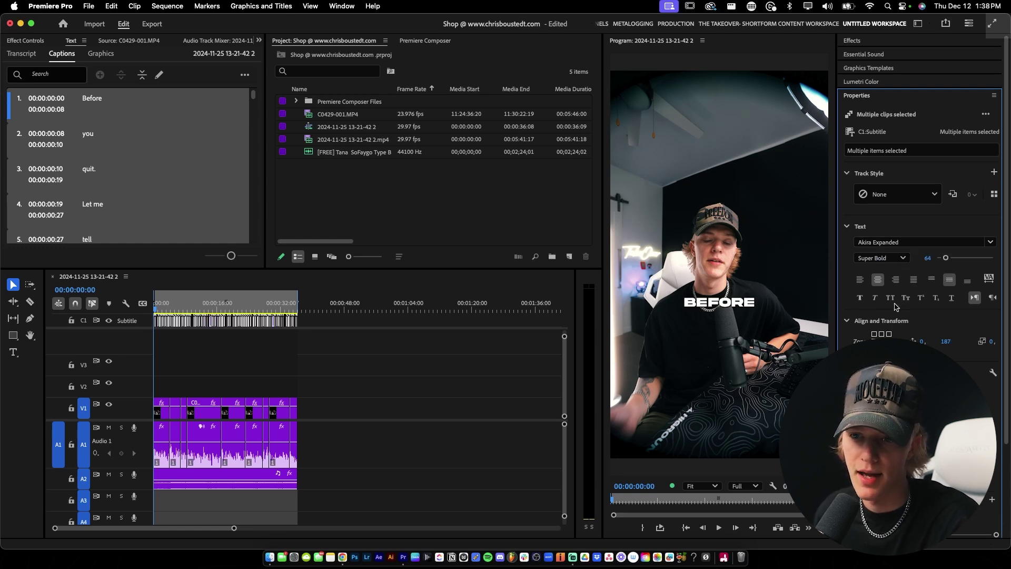
pyautogui.click(875, 298)
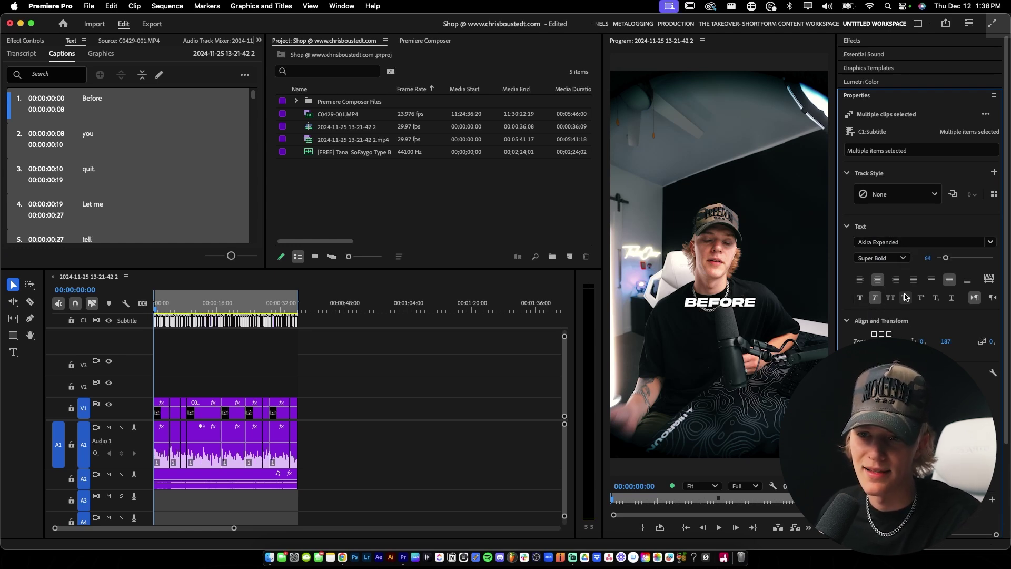
pyautogui.scroll(-4, 1007, 430)
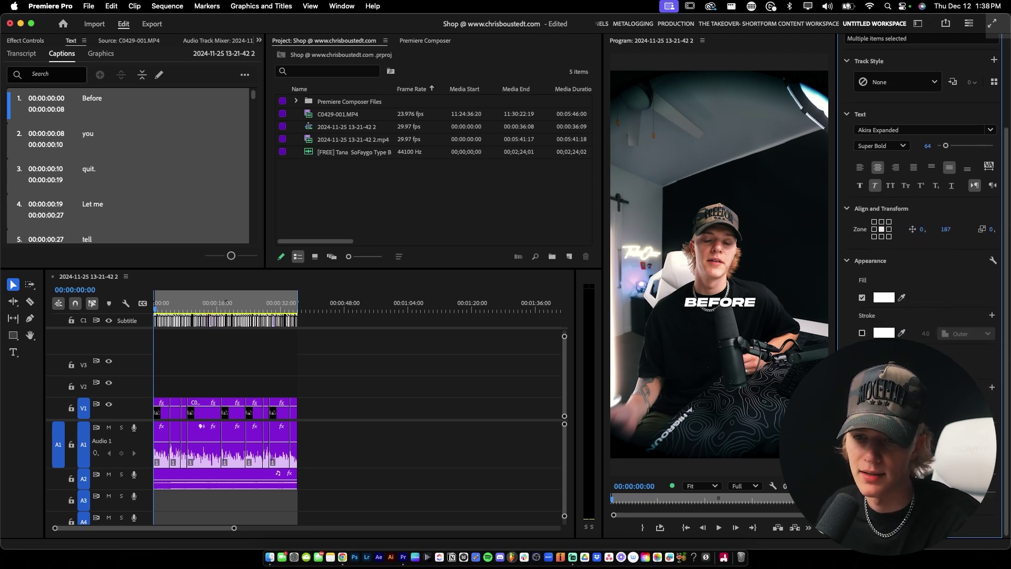
pyautogui.click(346, 393)
pyautogui.moveTo(163, 305); pyautogui.dragTo(154, 305)
pyautogui.press('space')
pyautogui.press('c')
pyautogui.press('v')
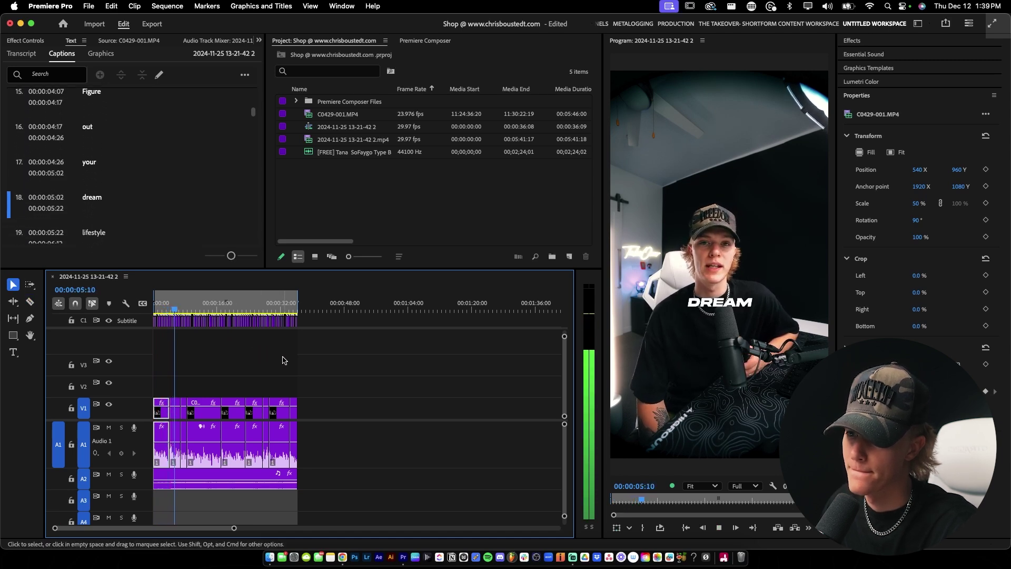
pyautogui.press('c')
pyautogui.press('v')
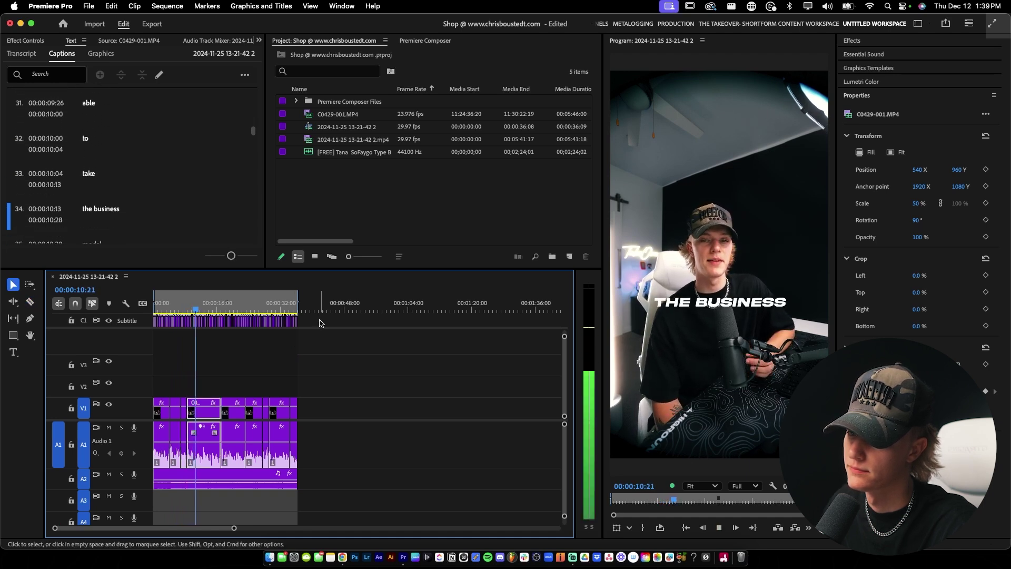
pyautogui.press('space')
pyautogui.press('c')
pyautogui.press('v')
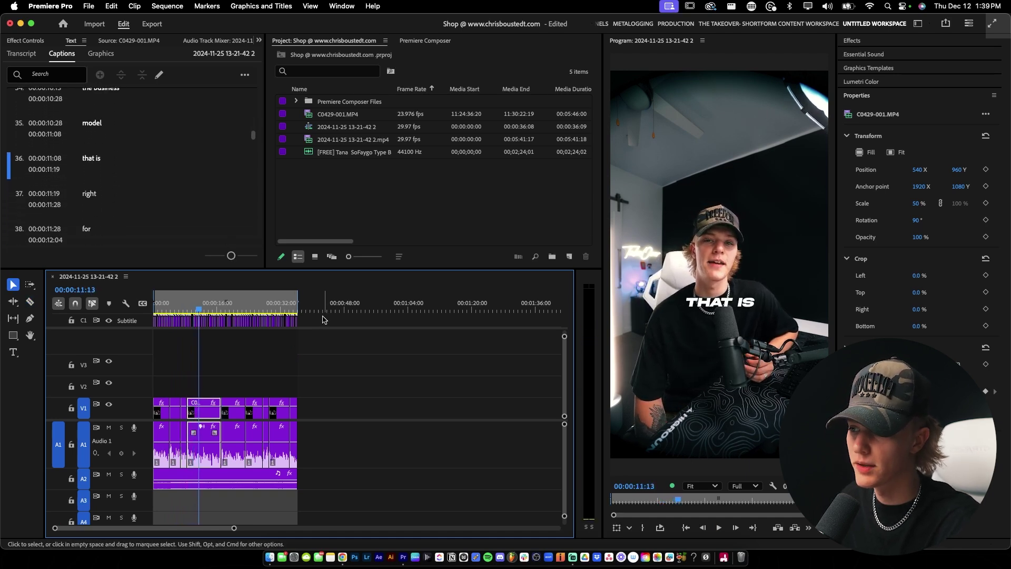
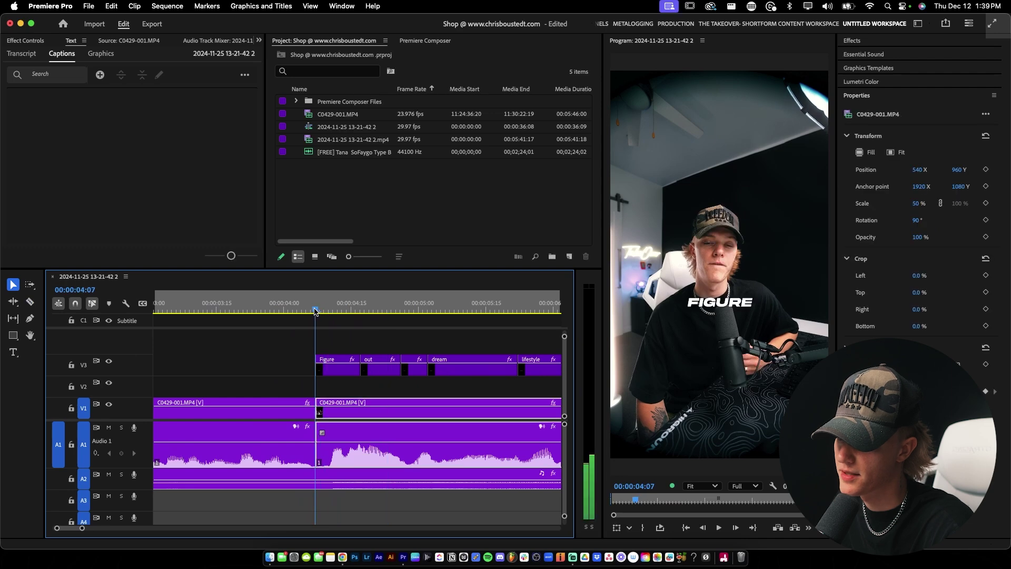
# Step: Zoom the timeline out to show the whole sequence of word captions and stop playback
pyautogui.press('-')
pyautogui.press('-')
pyautogui.press('-')
pyautogui.press('-')
pyautogui.press('c')
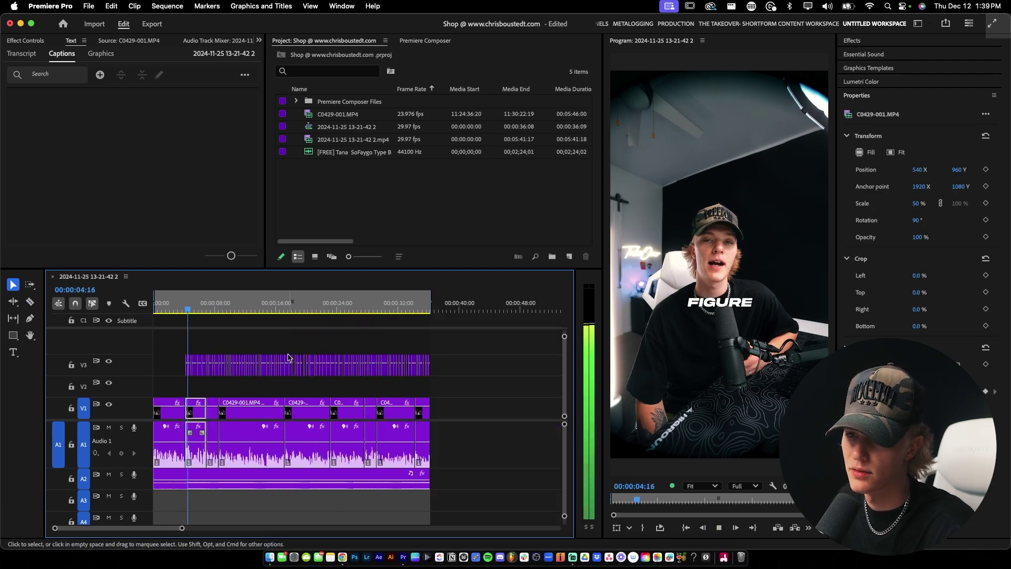
pyautogui.press('space')
# Step: Move all word caption clips from V3 down to V2 and deselect them
pyautogui.press('v')
pyautogui.moveTo(472, 365); pyautogui.dragTo(181, 374)
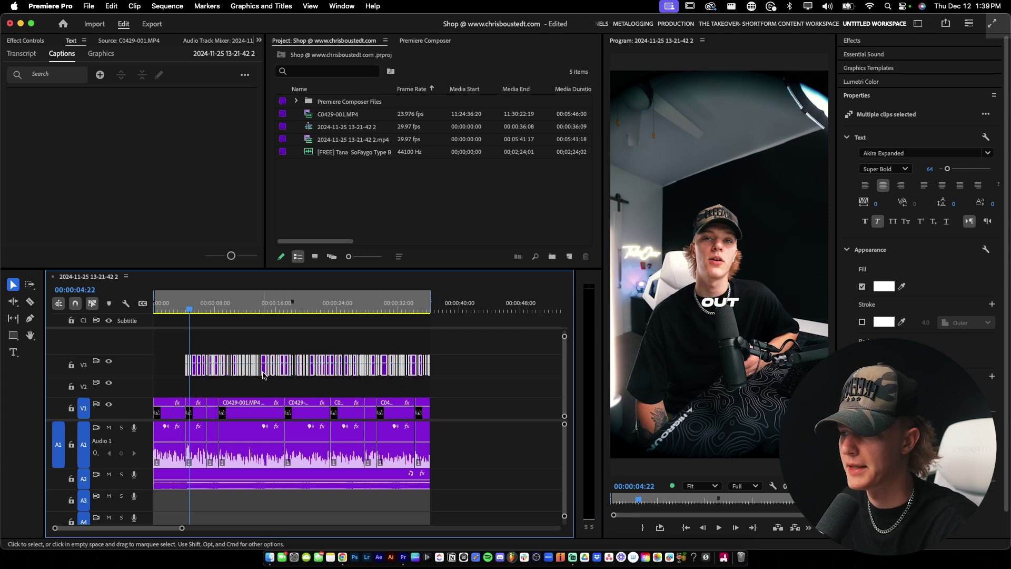
pyautogui.moveTo(263, 376); pyautogui.dragTo(269, 384)
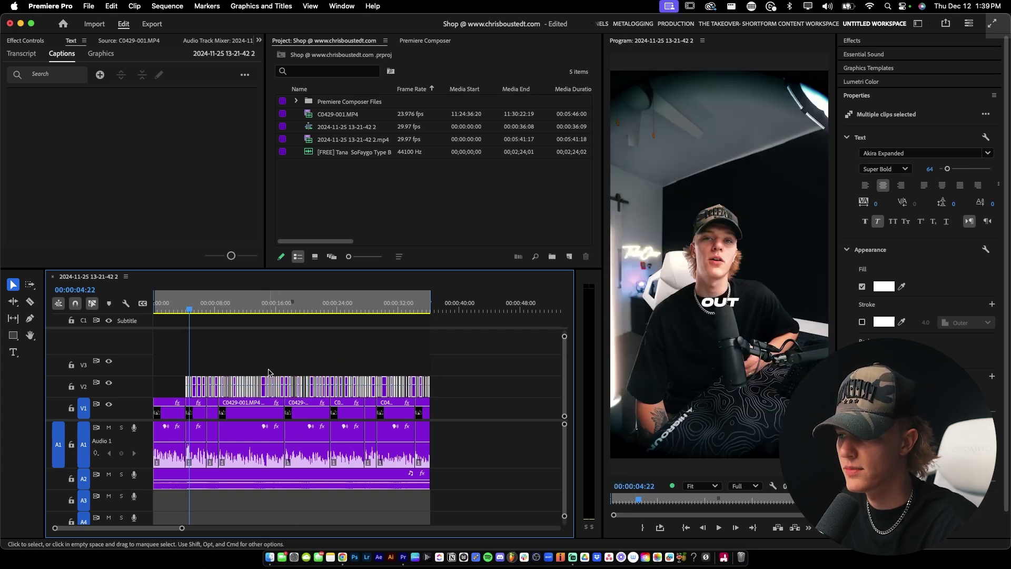
pyautogui.click(272, 369)
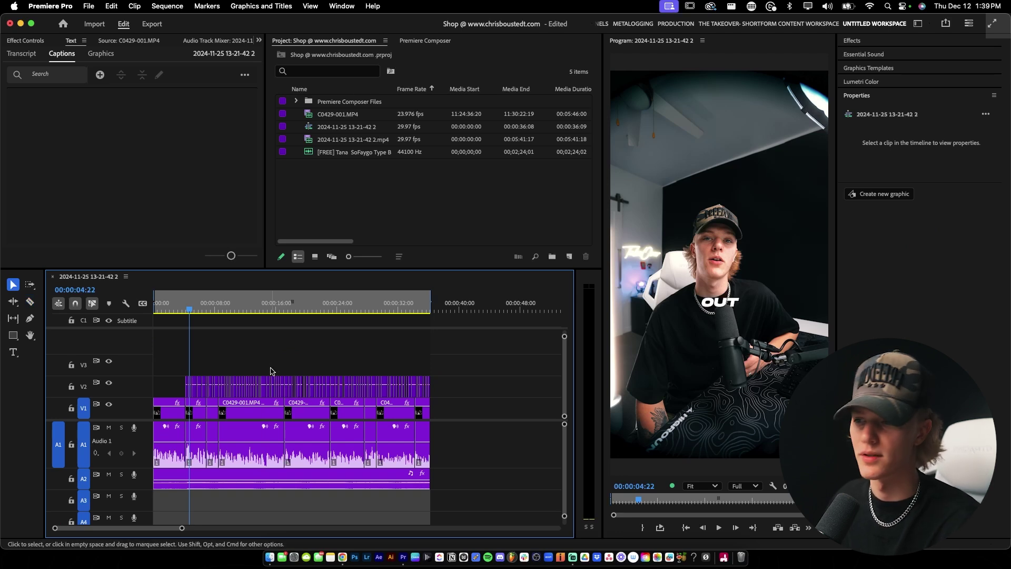
# Step: Zoom into the timeline's opening and play it back from the sequence start
pyautogui.press('c')
pyautogui.press('v')
pyautogui.scroll(3, 195, 363)
pyautogui.press('c')
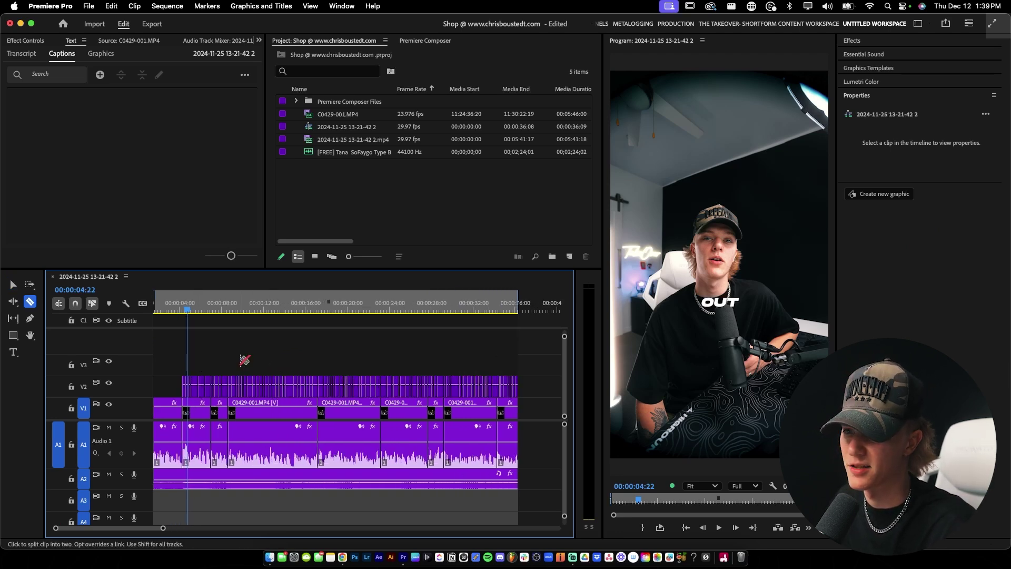
pyautogui.press('v')
pyautogui.scroll(1, 242, 363)
pyautogui.hotkey('shift', '1')
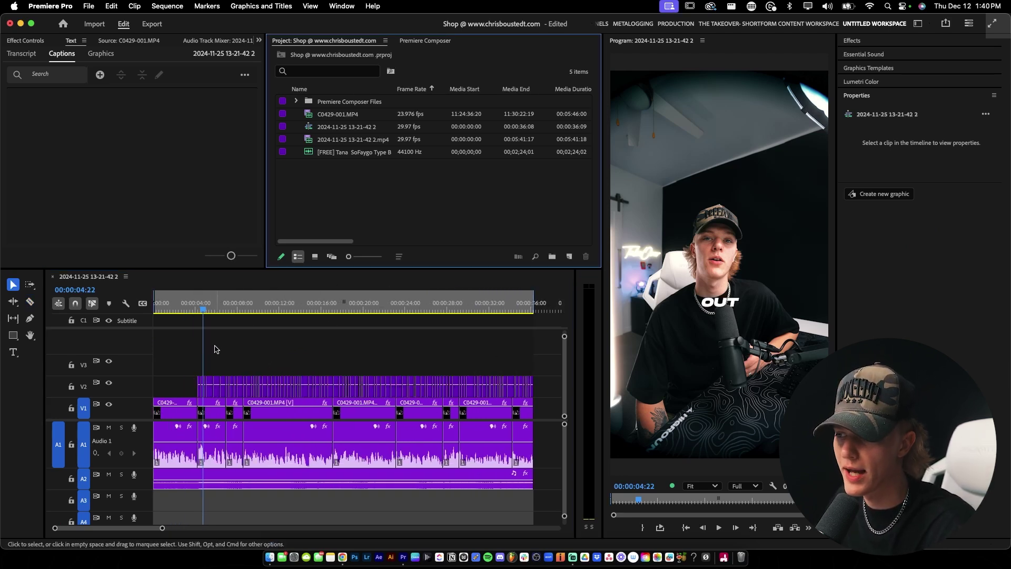
pyautogui.moveTo(203, 309); pyautogui.dragTo(139, 300)
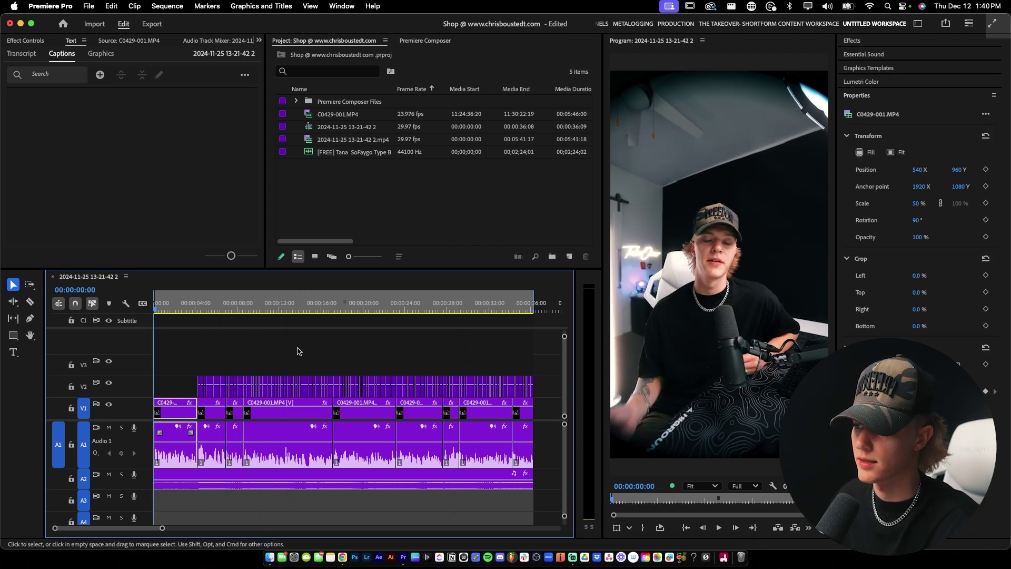
pyautogui.press('space')
pyautogui.press('space')
pyautogui.press('=')
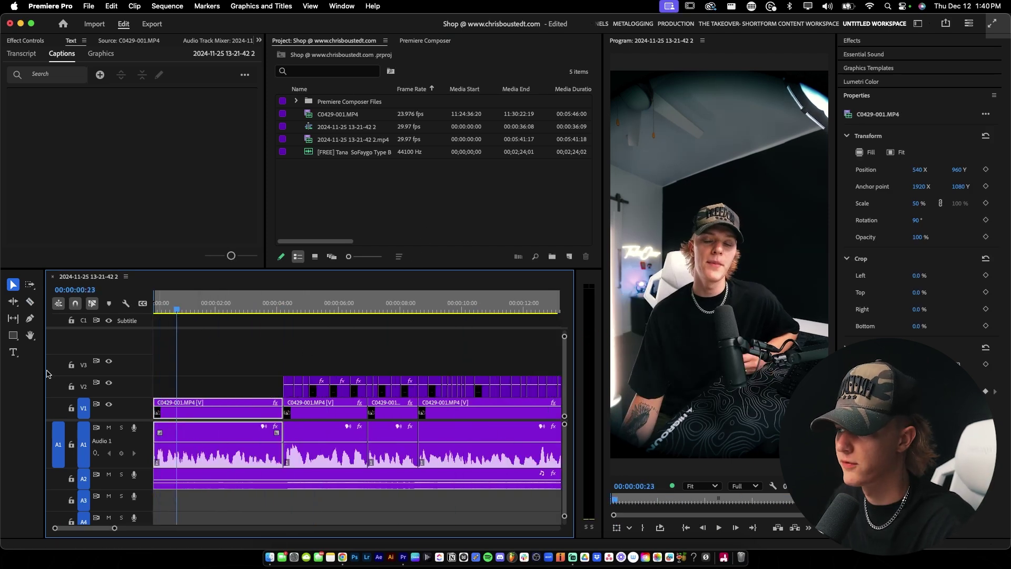
# Step: Add a 'before you' title above the speaker in Akira Expanded
pyautogui.click(15, 352)
pyautogui.click(678, 221)
pyautogui.write('before')
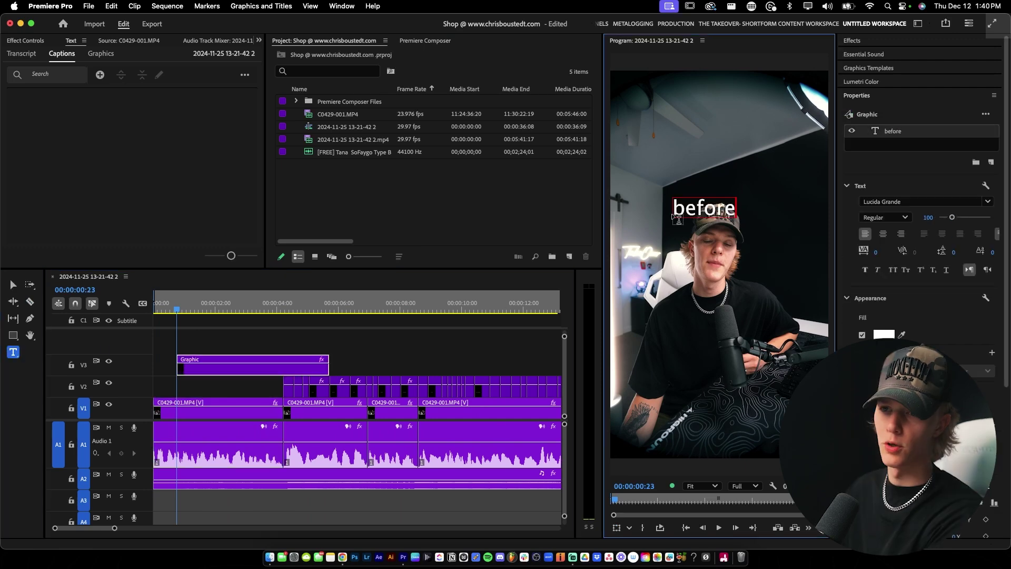
pyautogui.write(' you w')
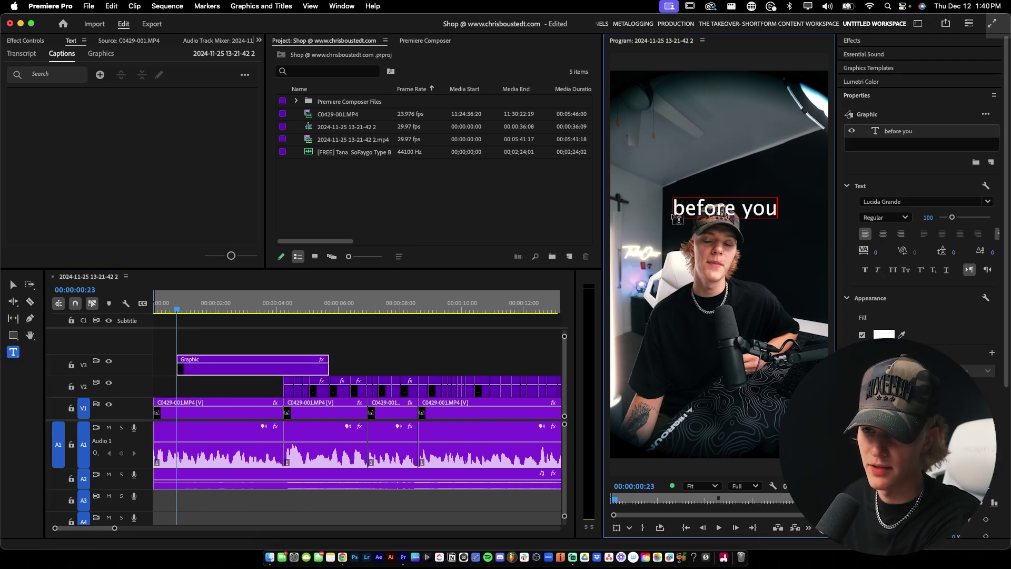
pyautogui.click(895, 201)
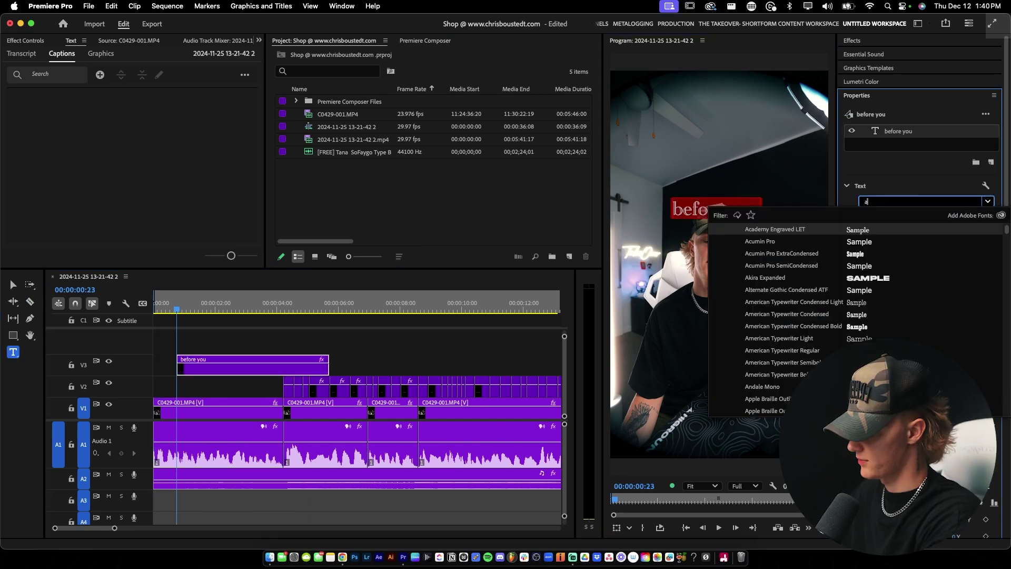
pyautogui.write('akira')
pyautogui.click(902, 227)
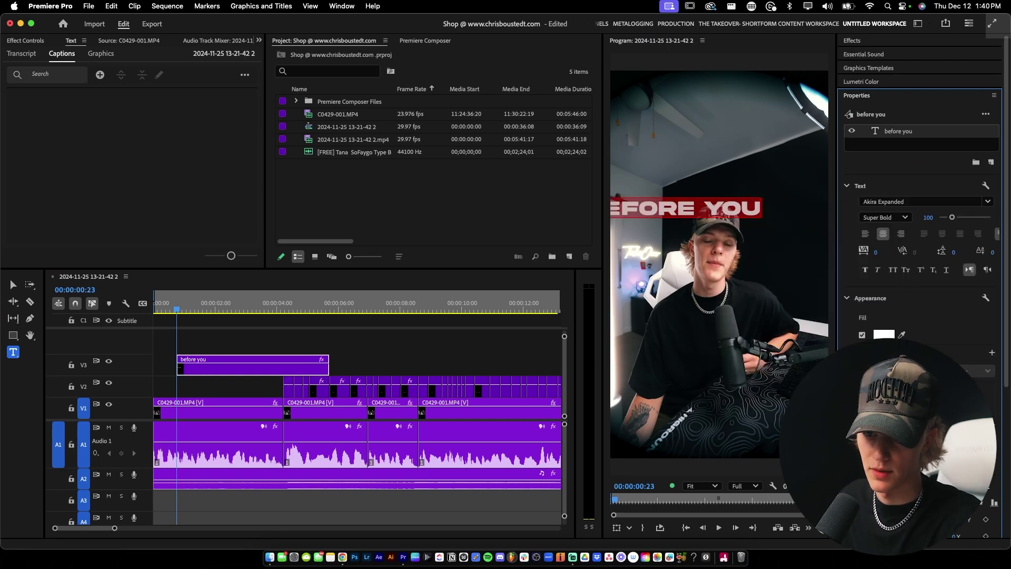
# Step: Move the title to the sequence start and make a copy reading 'quit' at size 247
pyautogui.moveTo(325, 364); pyautogui.dragTo(185, 351)
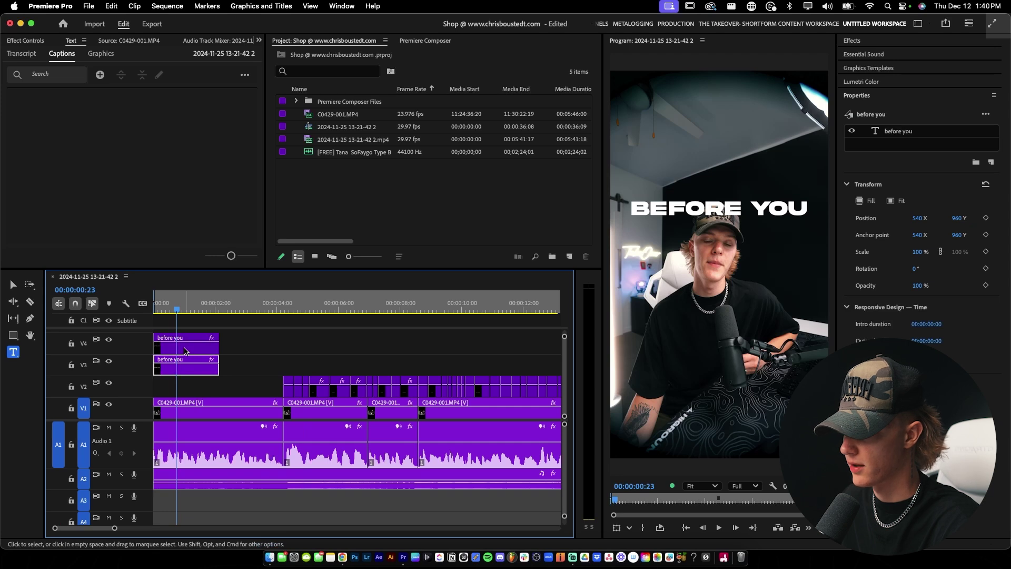
pyautogui.click(741, 202)
pyautogui.write('q')
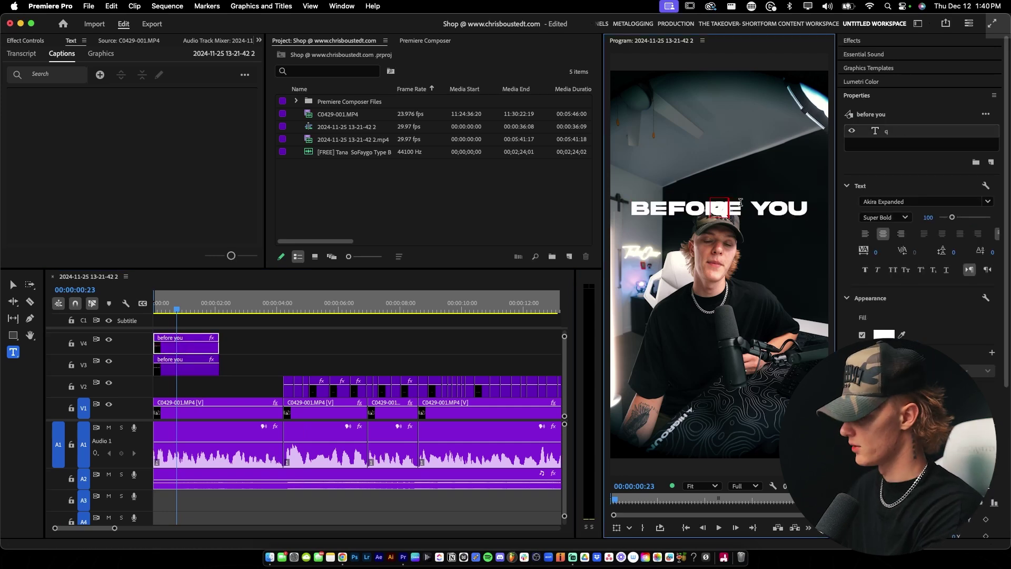
pyautogui.write('uit')
pyautogui.moveTo(952, 217); pyautogui.dragTo(977, 218)
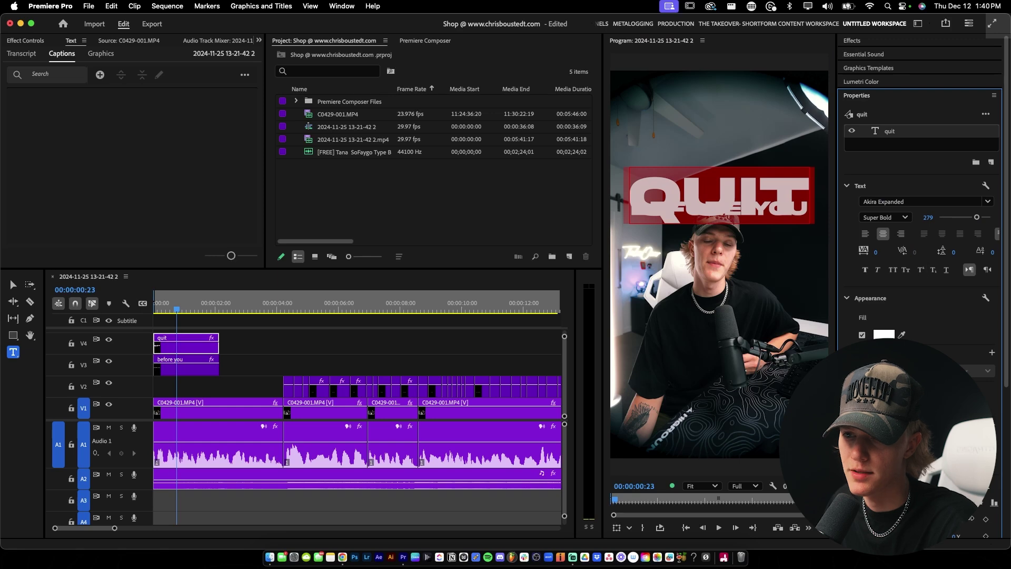
# Step: Raise BEFORE YOU's Position Y above QUIT and shift both title clips one track
pyautogui.click(216, 373)
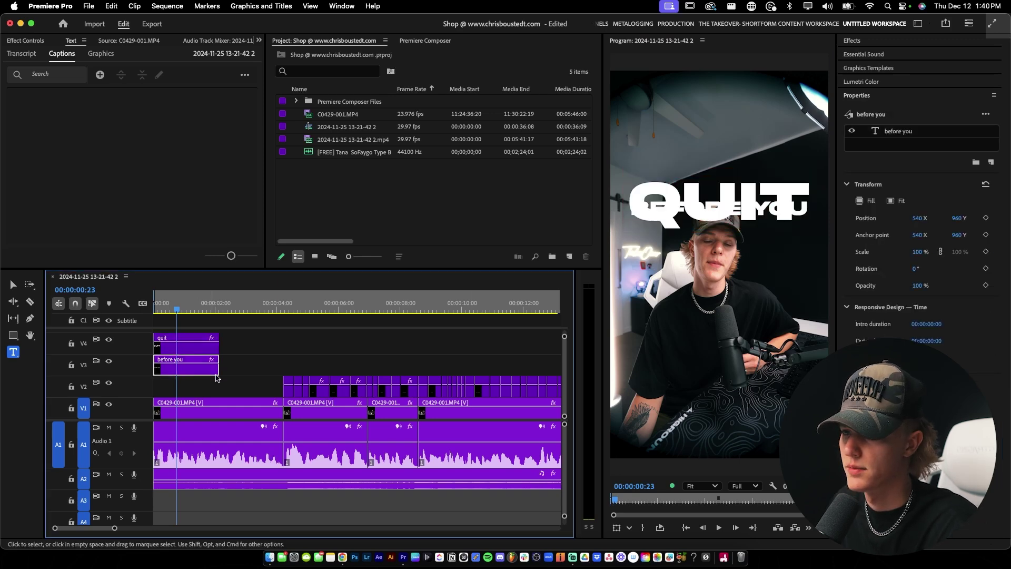
pyautogui.moveTo(959, 218); pyautogui.dragTo(870, 225)
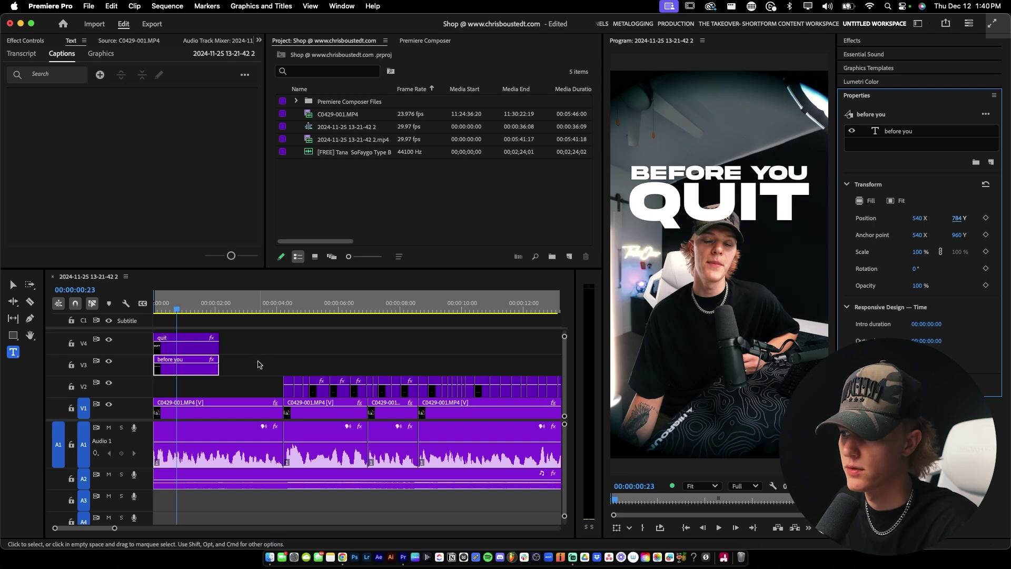
pyautogui.click(254, 382)
pyautogui.press('c')
pyautogui.press('v')
pyautogui.moveTo(237, 352); pyautogui.dragTo(166, 357)
pyautogui.press('Up')
# Step: Play back the opening twice to check the stacked hook title's timing
pyautogui.press('space')
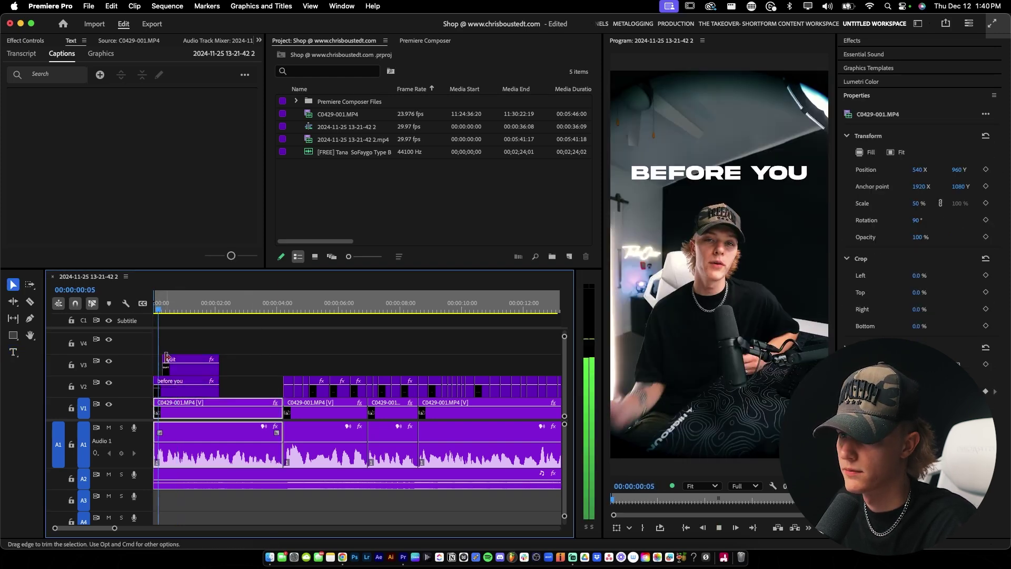
pyautogui.press('space')
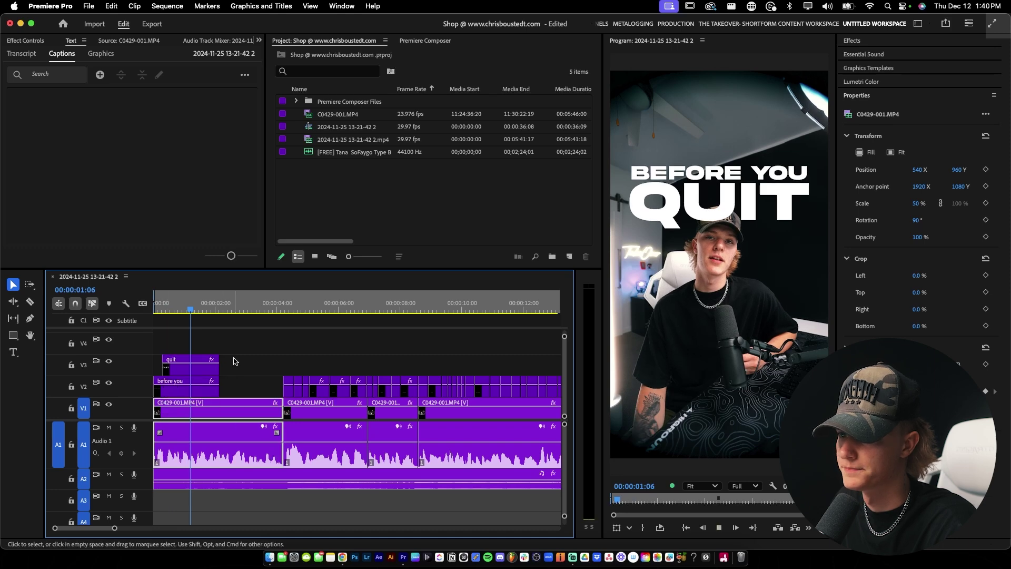
pyautogui.moveTo(251, 360); pyautogui.dragTo(216, 383)
pyautogui.click(249, 362)
pyautogui.press('Up')
pyautogui.press('space')
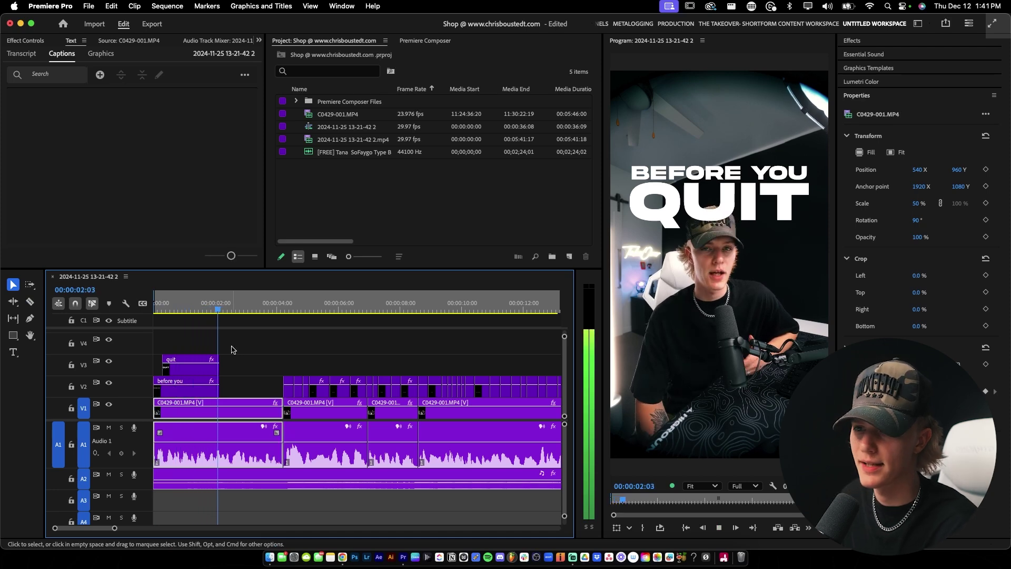
pyautogui.press('space')
# Step: Select the QUIT clip and show the TakeOver presets in the Effects panel
pyautogui.press('Home')
pyautogui.press('space')
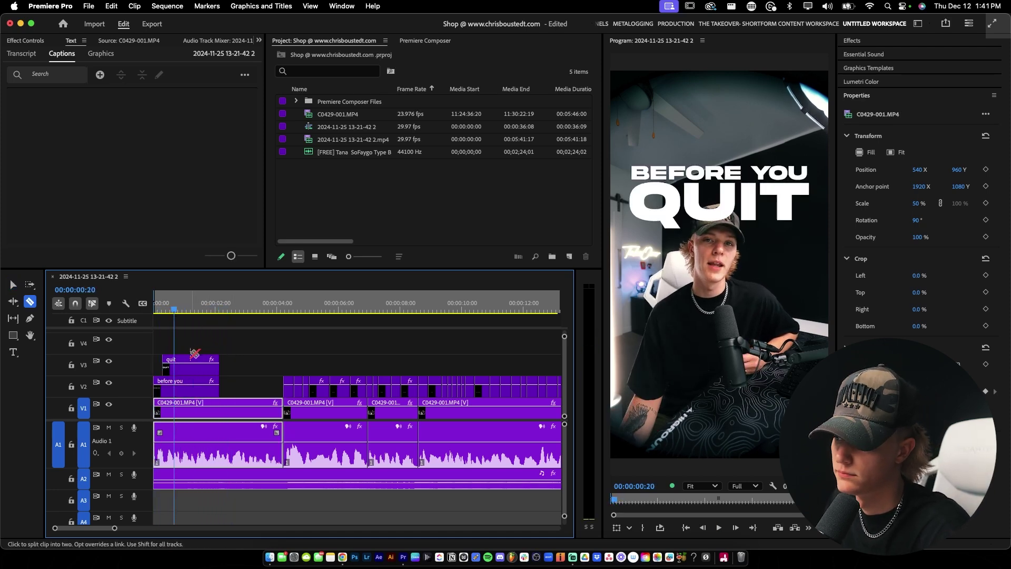
pyautogui.click(190, 365)
pyautogui.click(860, 40)
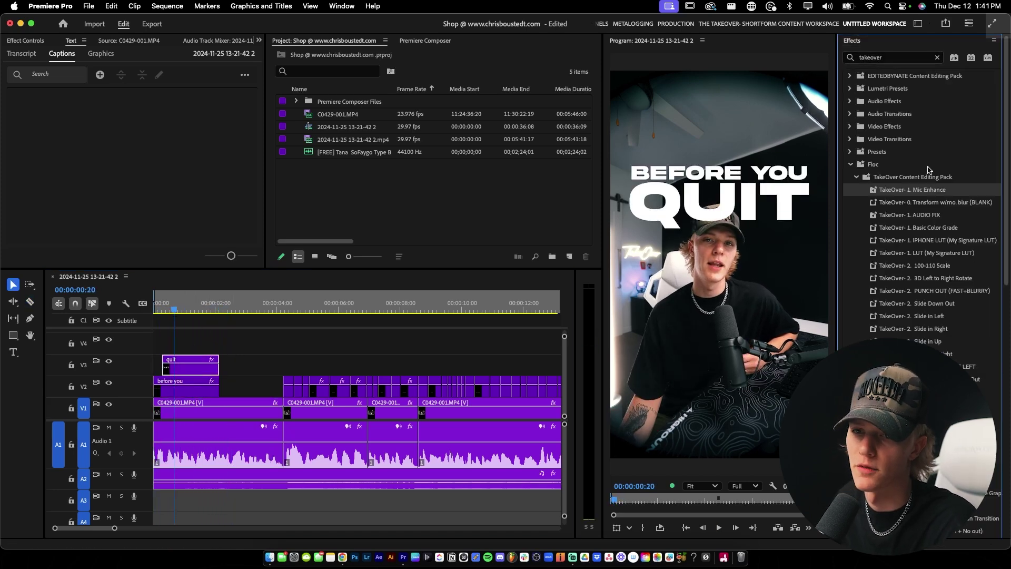
# Step: Apply the Slide in Up preset to QUIT and set its starting Y position to 1051.2
pyautogui.scroll(-5, 1001, 174)
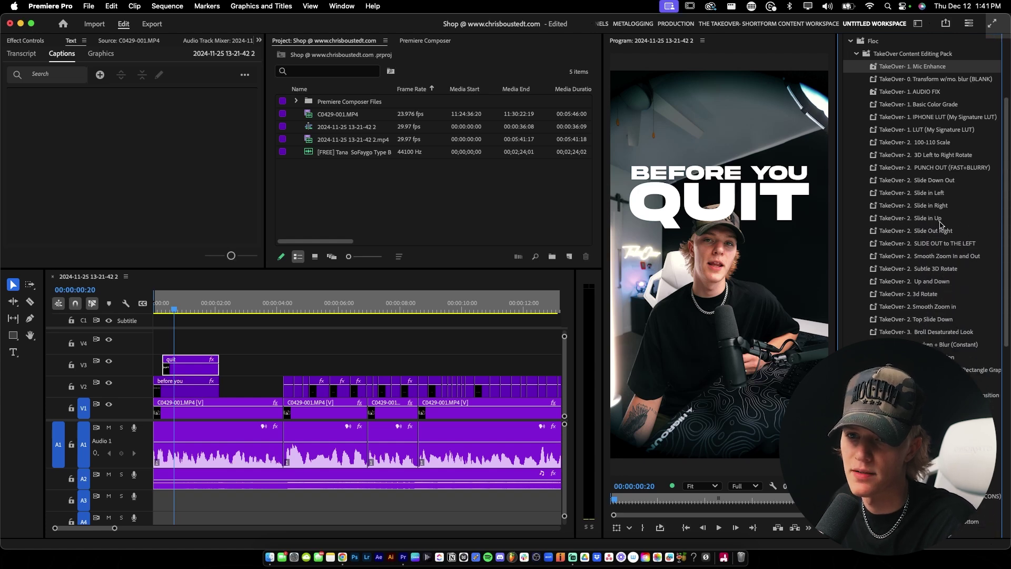
pyautogui.moveTo(184, 359); pyautogui.dragTo(184, 360)
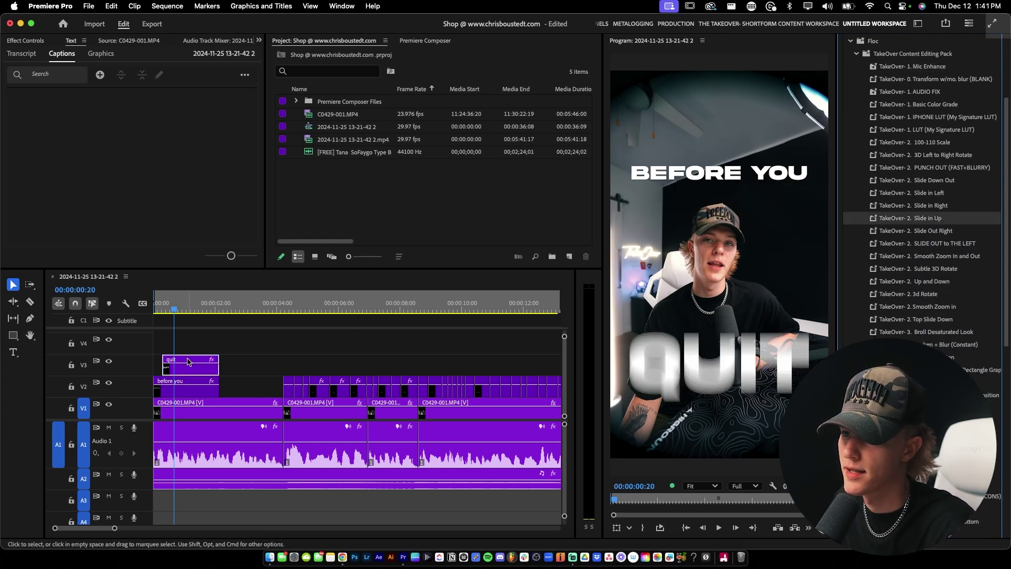
pyautogui.click(33, 42)
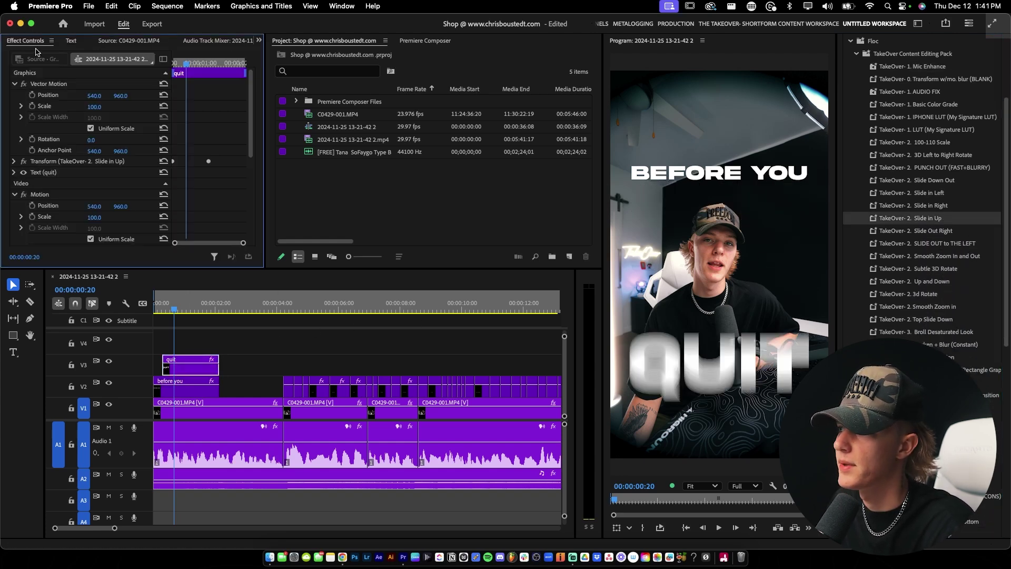
pyautogui.click(15, 162)
pyautogui.moveTo(181, 64); pyautogui.dragTo(171, 63)
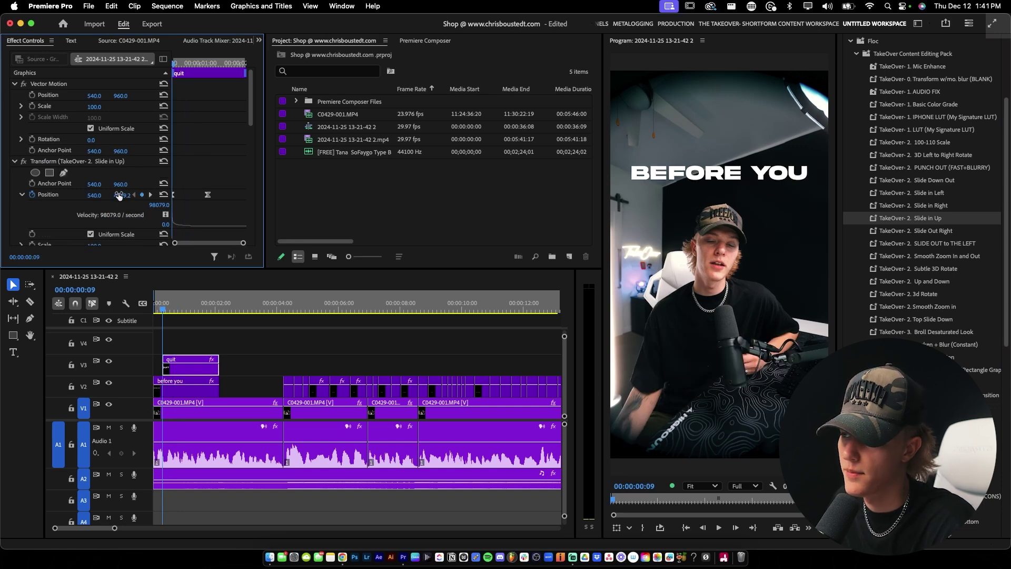
pyautogui.click(119, 196)
pyautogui.write('1051.2')
pyautogui.press('Return')
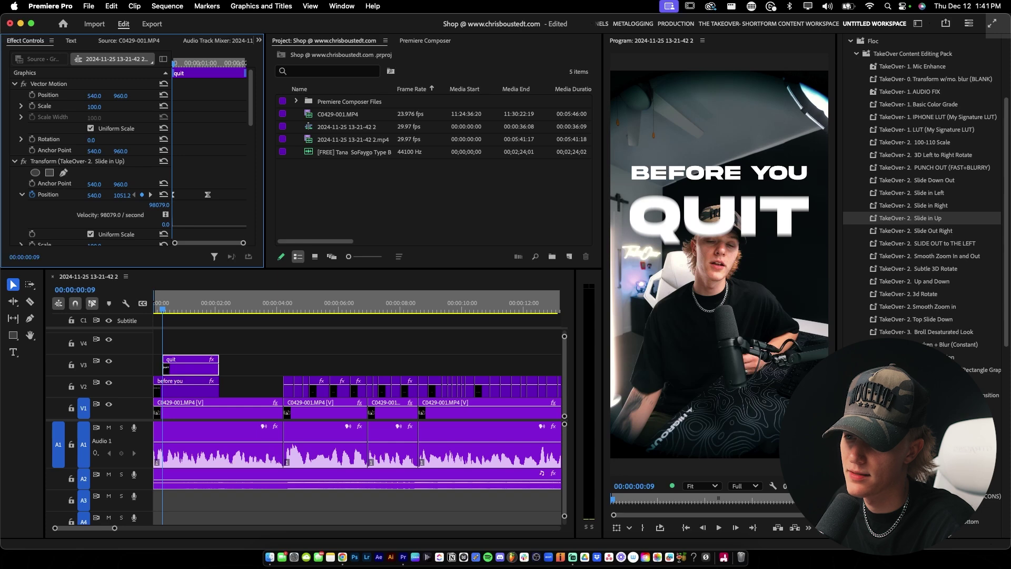
# Step: Preview the QUIT slide-in from the sequence start
pyautogui.press('space')
pyautogui.press('space')
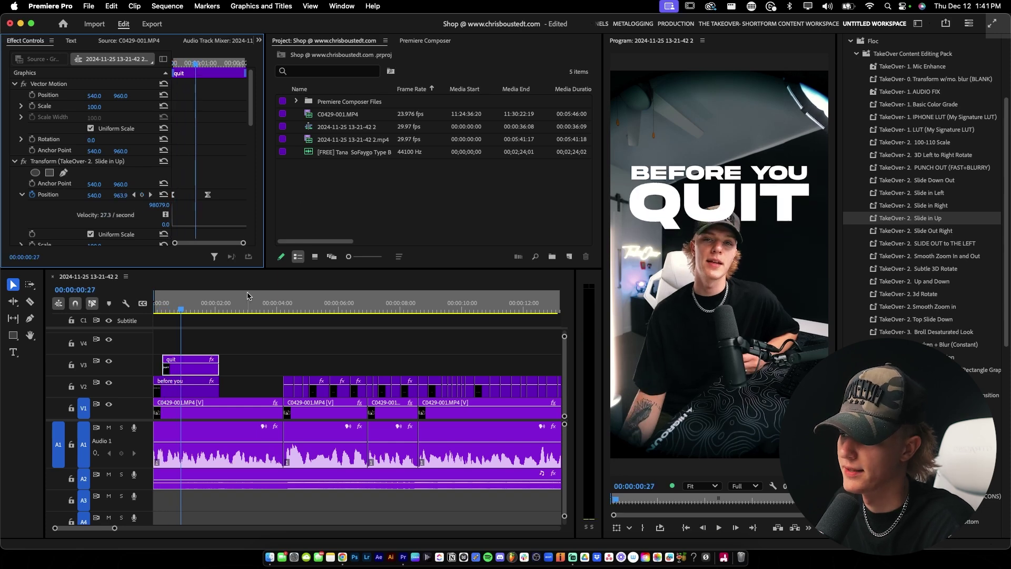
pyautogui.moveTo(174, 314); pyautogui.dragTo(154, 314)
pyautogui.press('space')
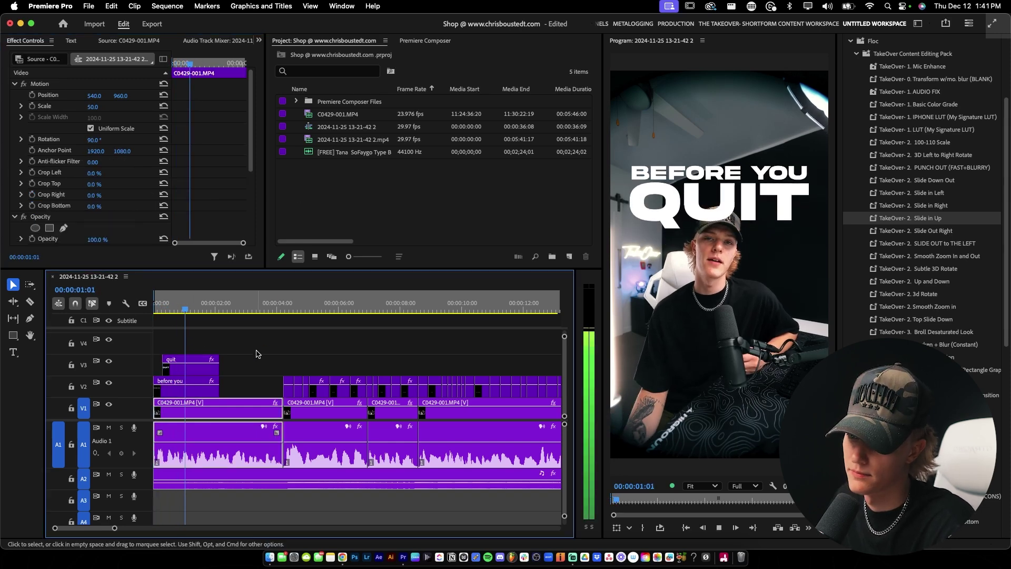
pyautogui.press('space')
pyautogui.press('c')
pyautogui.press('v')
# Step: Drag QUIT's end Position keyframe earlier so it settles sooner, then preview it
pyautogui.click(185, 363)
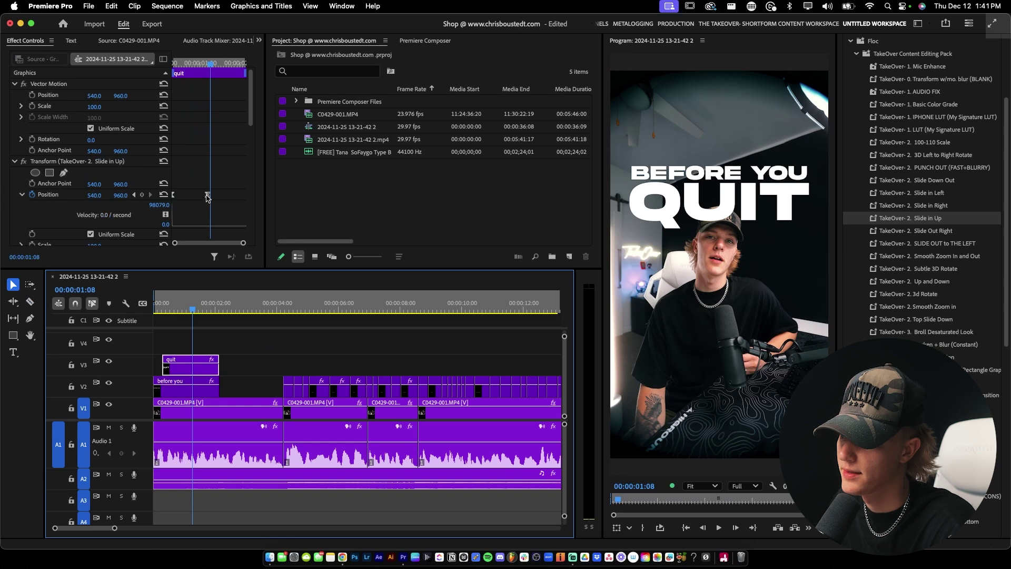
pyautogui.click(220, 146)
pyautogui.moveTo(246, 195); pyautogui.dragTo(214, 195)
pyautogui.press('space')
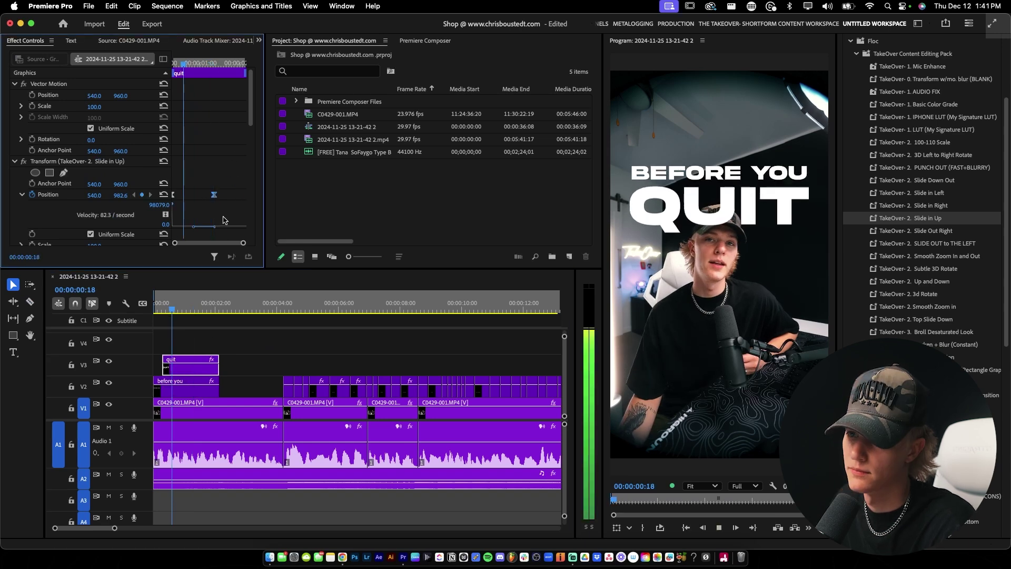
pyautogui.press('space')
pyautogui.press('space')
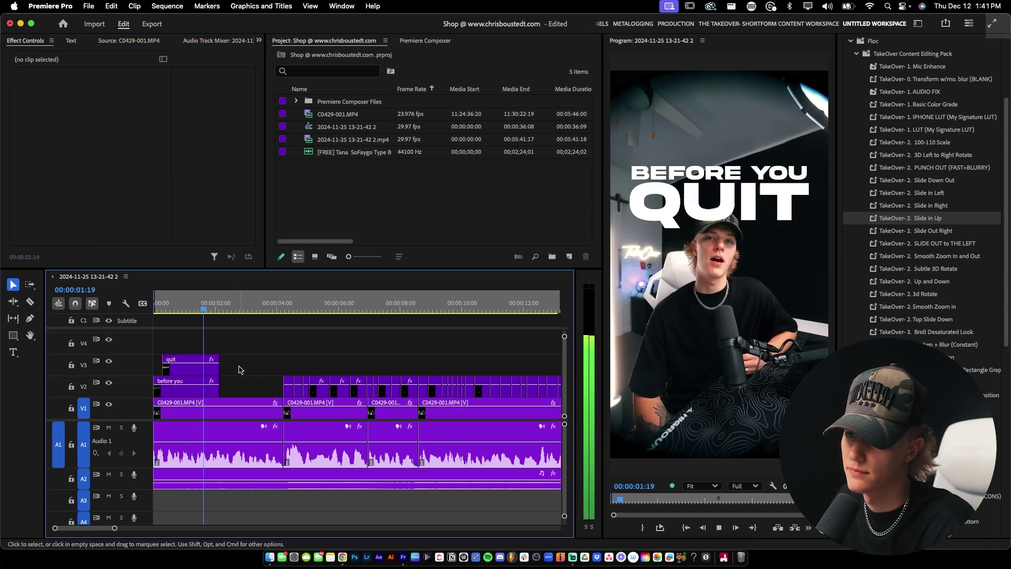
pyautogui.press('space')
pyautogui.moveTo(256, 341); pyautogui.dragTo(191, 383)
# Step: Nest both title clips into Nested Sequence 01 and apply the Slide in Up preset to it
pyautogui.rightClick(190, 383)
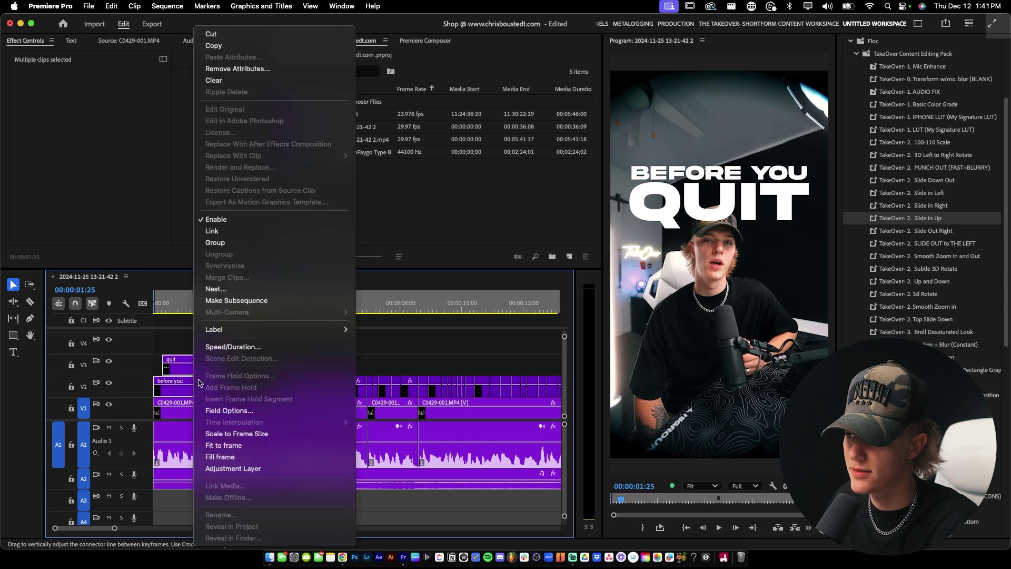
pyautogui.click(338, 292)
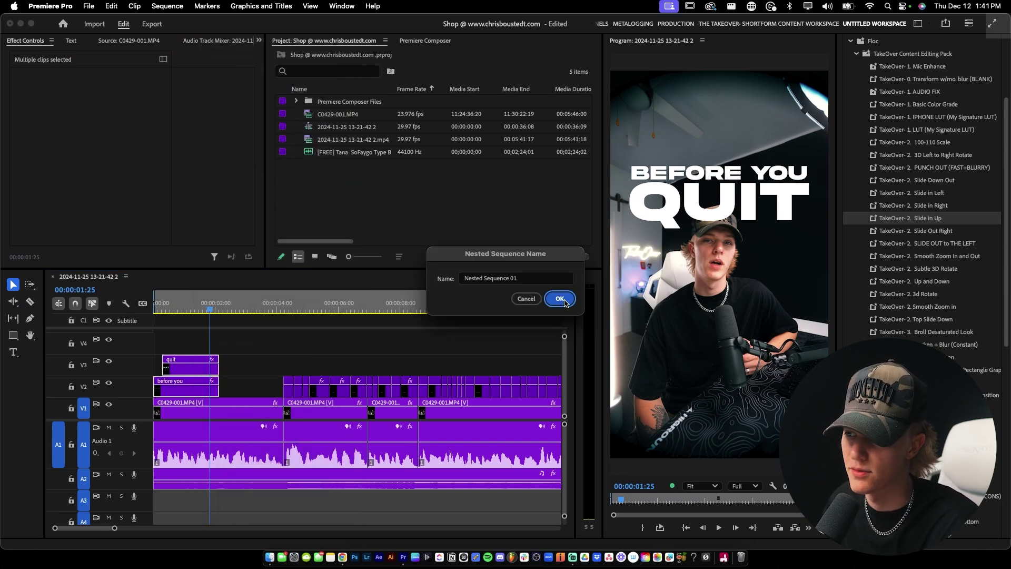
pyautogui.click(558, 295)
pyautogui.click(198, 381)
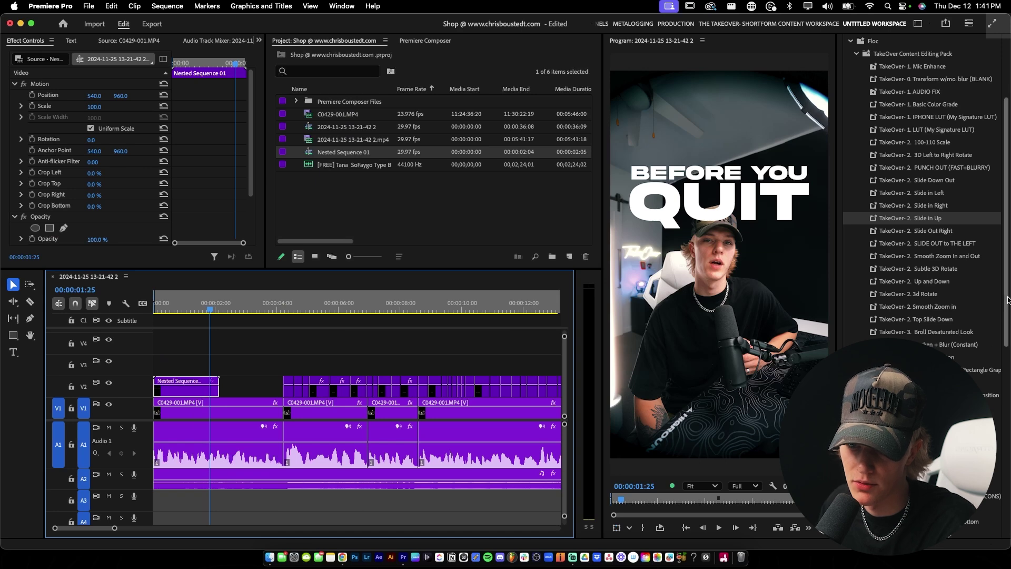
pyautogui.scroll(-3, 994, 328)
pyautogui.moveTo(916, 156); pyautogui.dragTo(197, 382)
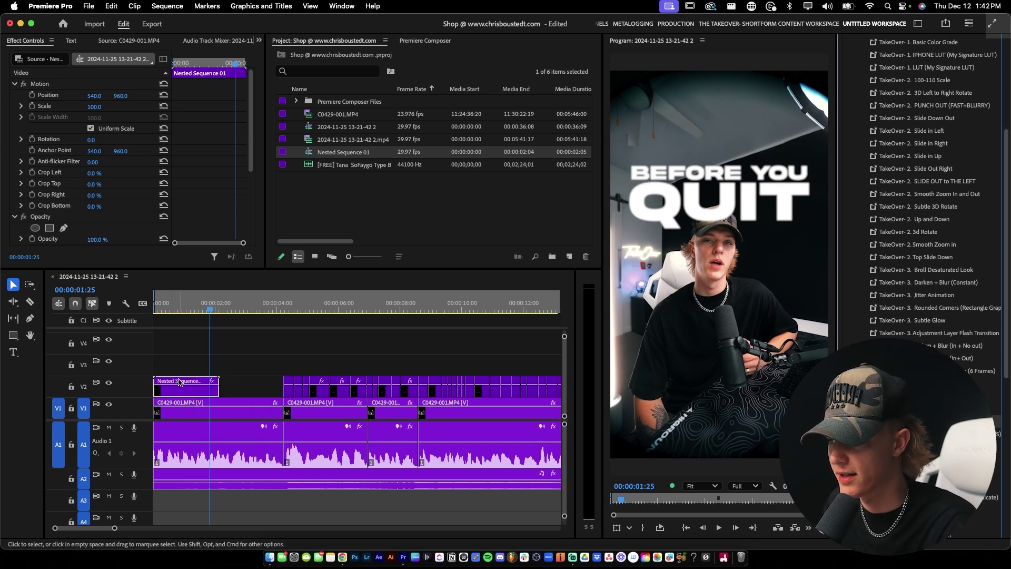
# Step: Duplicate the nested title onto the track above, then delete the copy
pyautogui.moveTo(178, 381); pyautogui.dragTo(202, 362)
pyautogui.click(200, 360)
pyautogui.press('Delete')
pyautogui.click(199, 386)
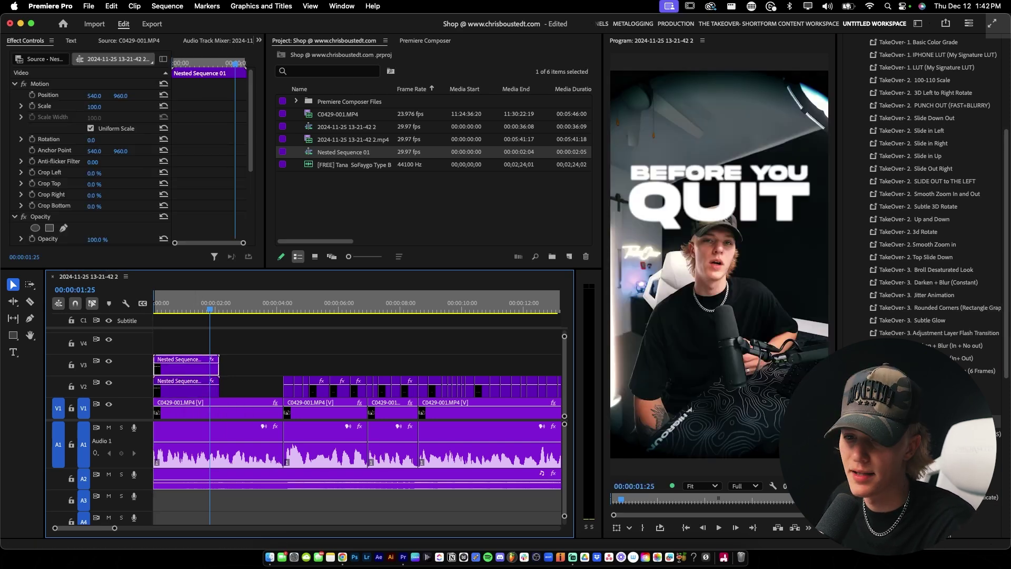
# Step: Apply the Glowing Text preset to the title and preview the glow
pyautogui.scroll(-3, 1008, 340)
pyautogui.scroll(-8, 1009, 340)
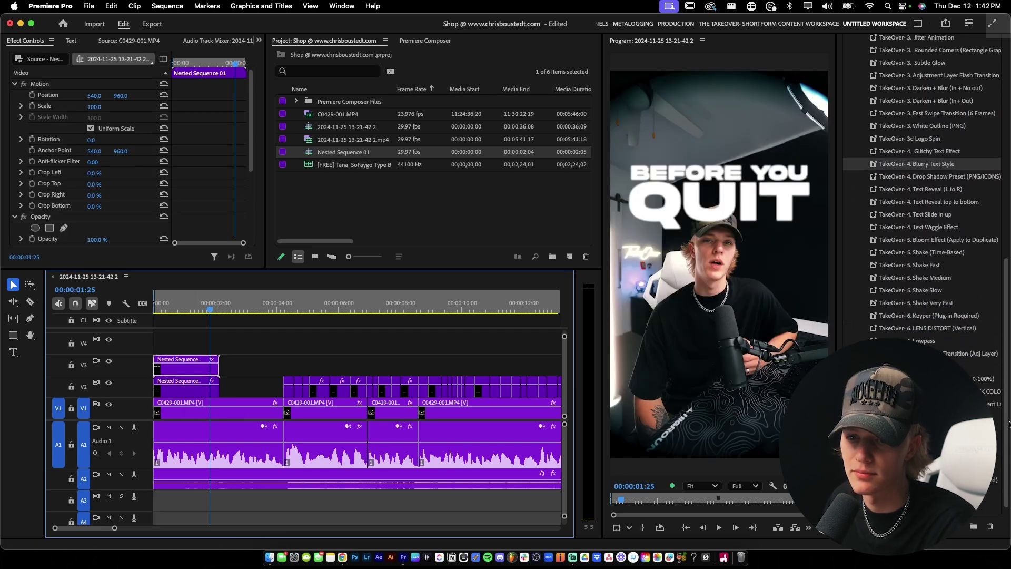
pyautogui.click(909, 416)
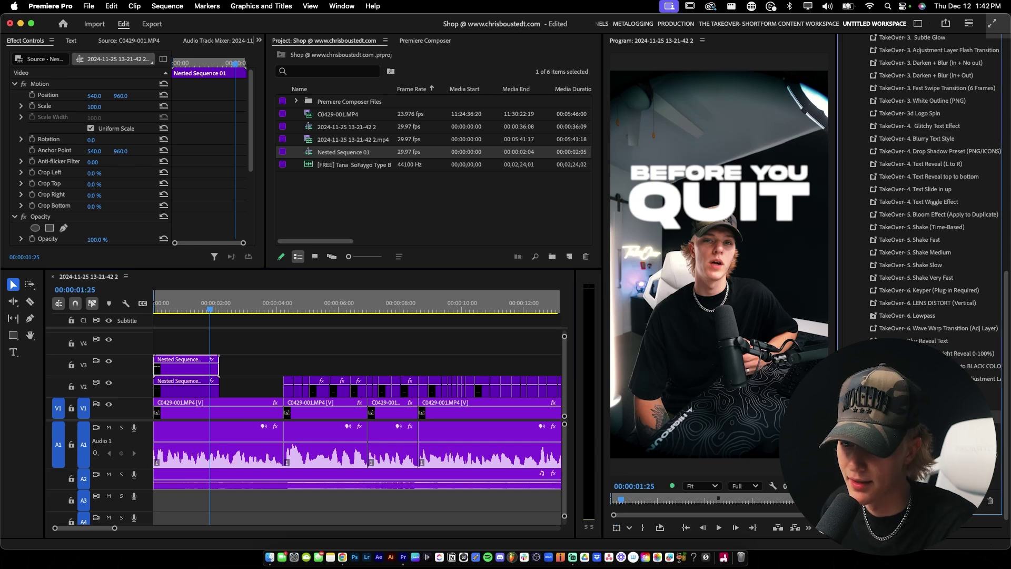
pyautogui.moveTo(194, 368); pyautogui.dragTo(194, 368)
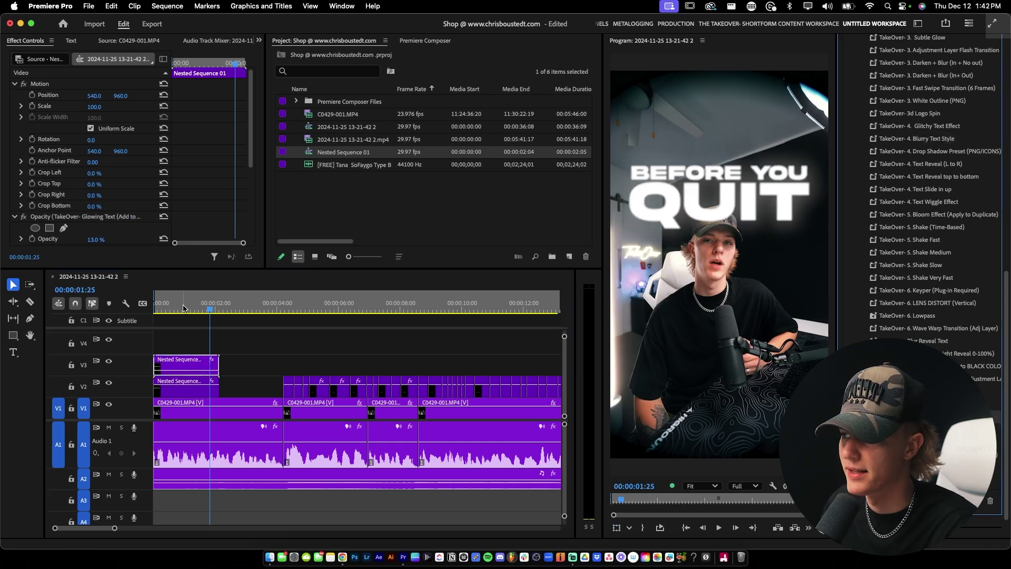
pyautogui.click(155, 305)
pyautogui.press('c')
pyautogui.press('v')
pyautogui.press('space')
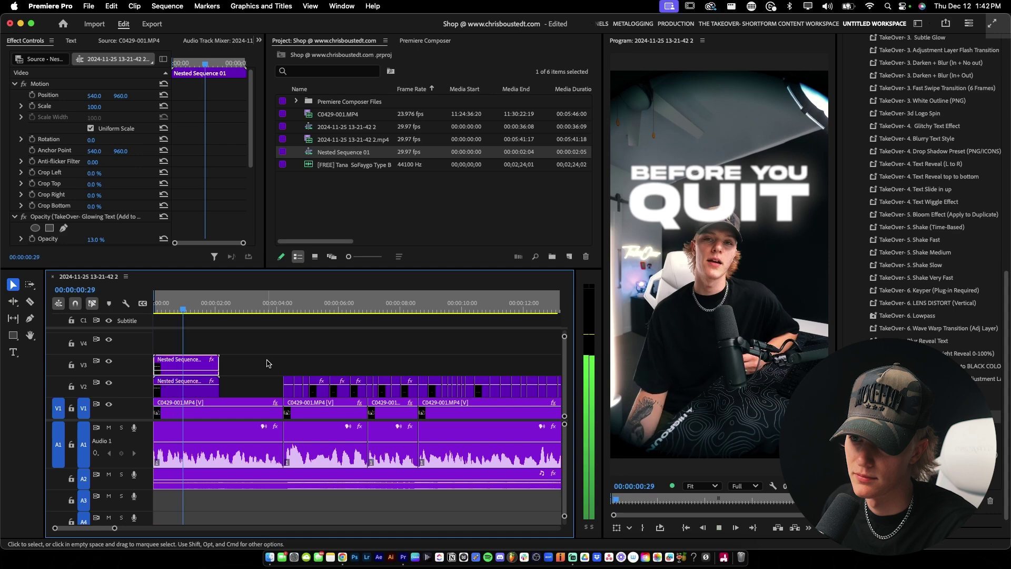
pyautogui.press('space')
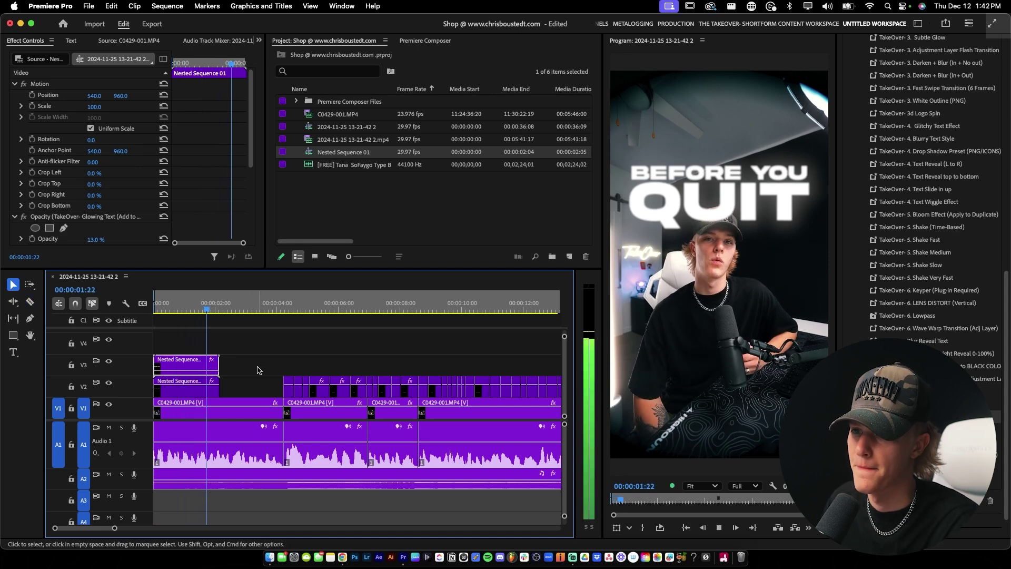
# Step: Undo the glowing top copy of the title and preview the edit again
pyautogui.moveTo(252, 360); pyautogui.dragTo(211, 394)
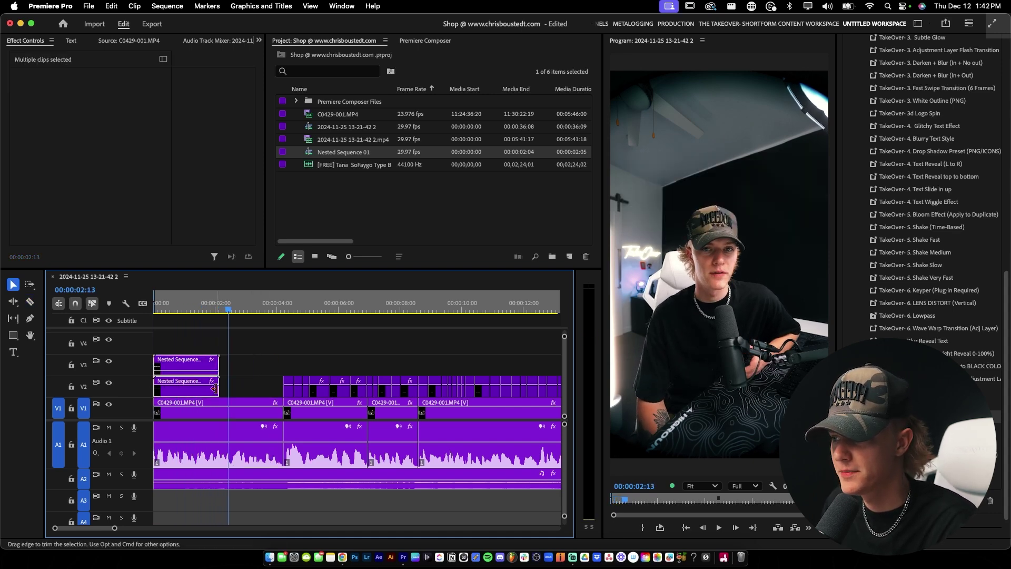
pyautogui.press('super+z')
pyautogui.press('super+z')
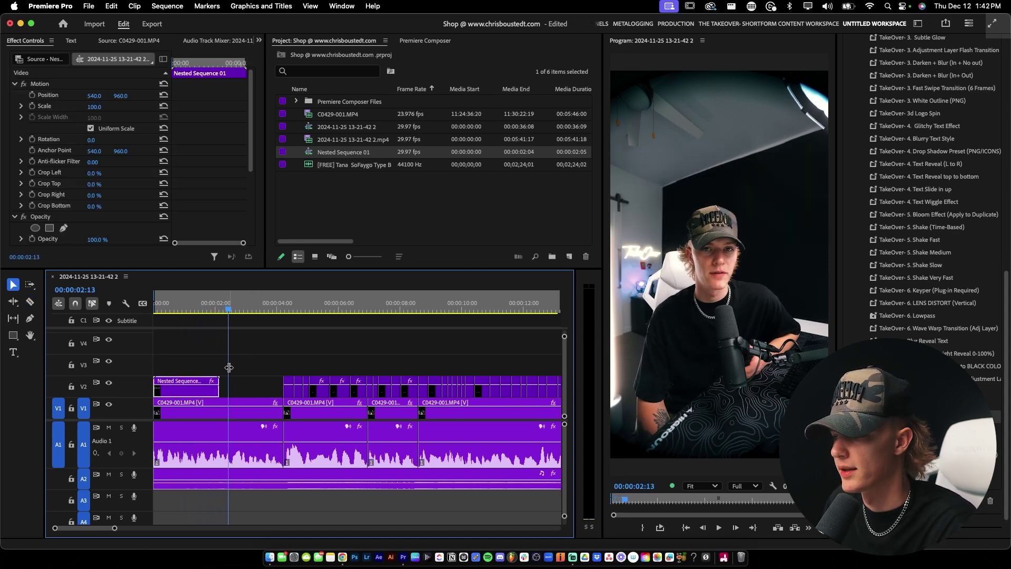
pyautogui.click(261, 370)
pyautogui.press('Up')
pyautogui.press('space')
pyautogui.press('space')
pyautogui.press('c')
pyautogui.press('v')
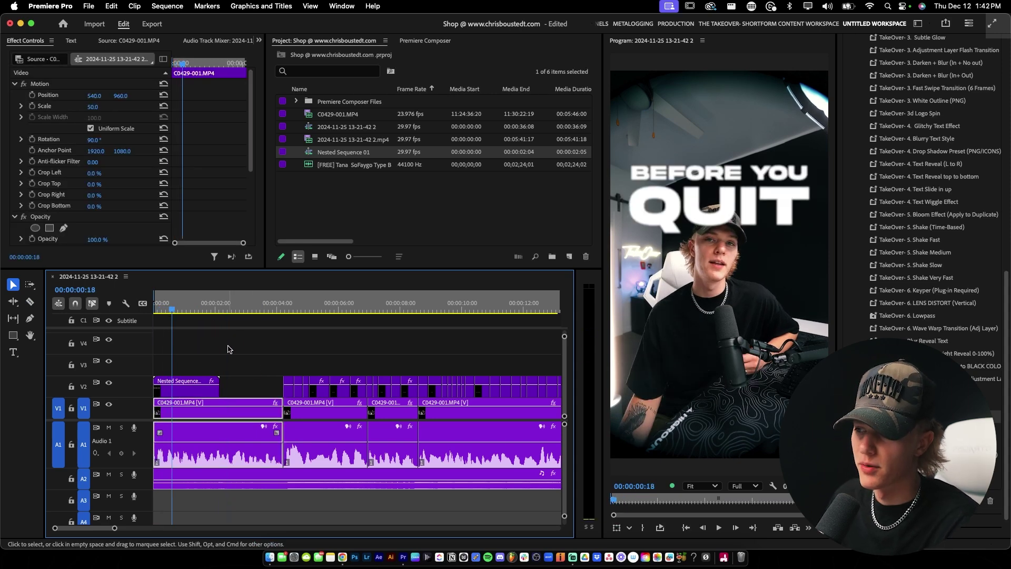
pyautogui.press('c')
pyautogui.press('space')
pyautogui.press('v')
pyautogui.press('space')
# Step: Apply the Slide Down Out preset to the nested title and preview its exit
pyautogui.click(209, 388)
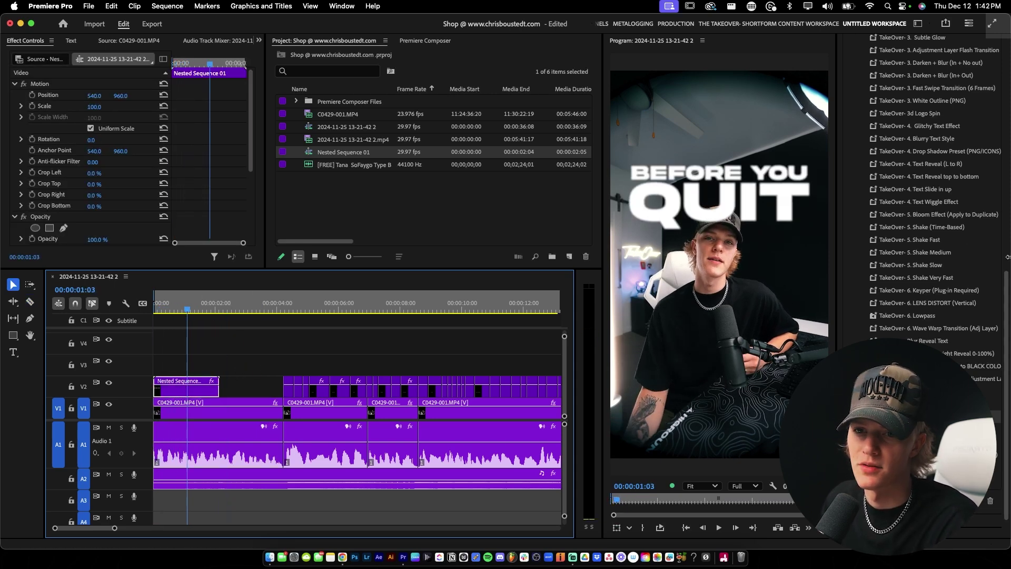
pyautogui.moveTo(1007, 290); pyautogui.dragTo(1009, 182)
pyautogui.scroll(1, 956, 142)
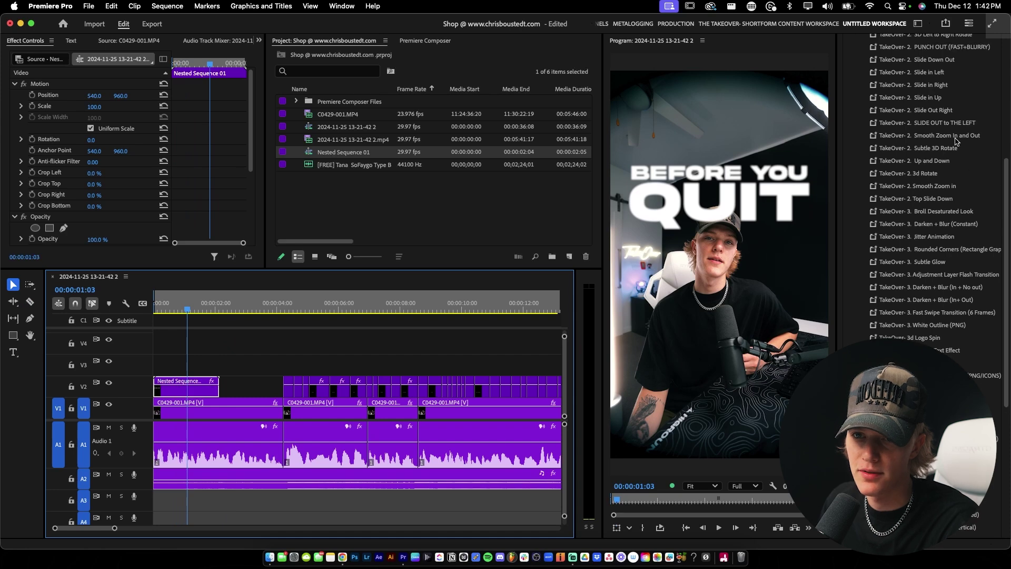
pyautogui.moveTo(931, 60); pyautogui.dragTo(745, 139)
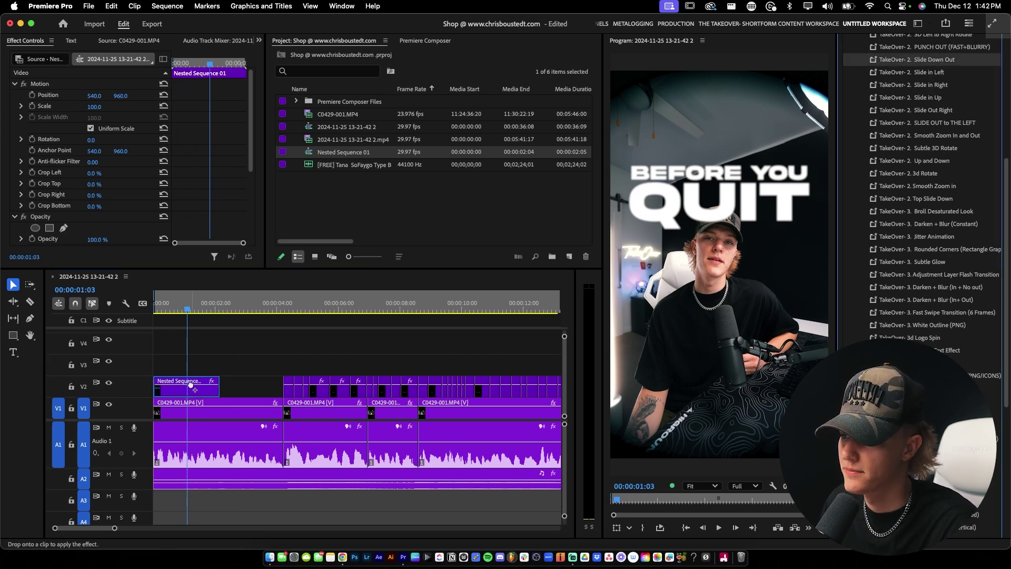
pyautogui.moveTo(191, 385); pyautogui.dragTo(191, 385)
pyautogui.click(242, 348)
pyautogui.press('space')
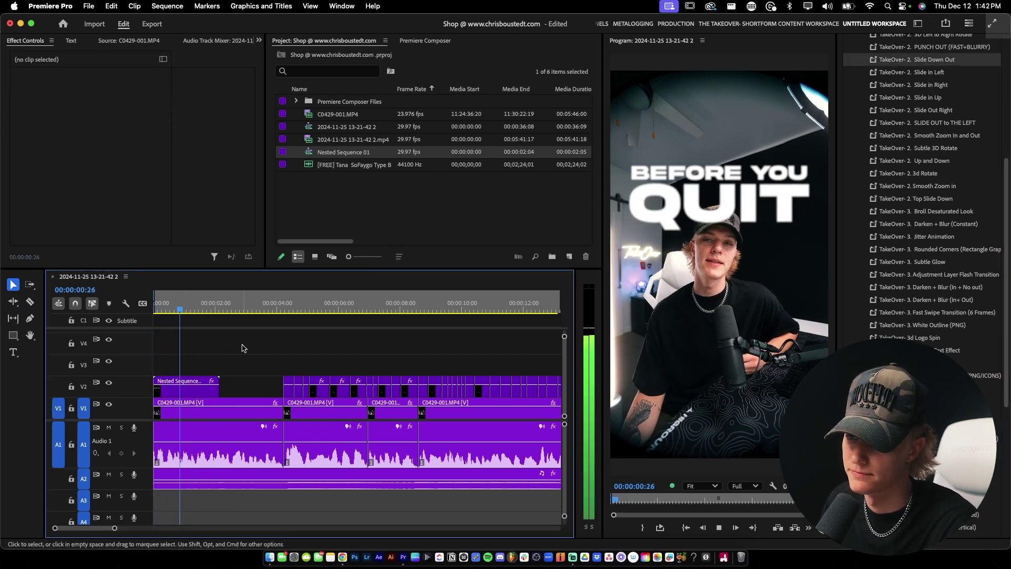
pyautogui.press('space')
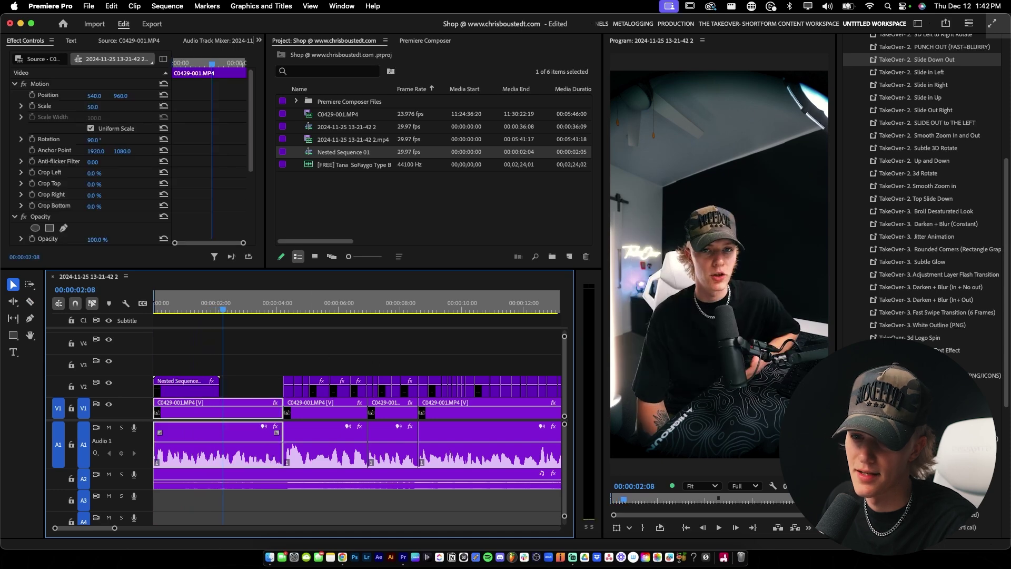
# Step: Duplicate the nested title to the track above, give the copy Glowing Text, and preview
pyautogui.scroll(-5, 1008, 338)
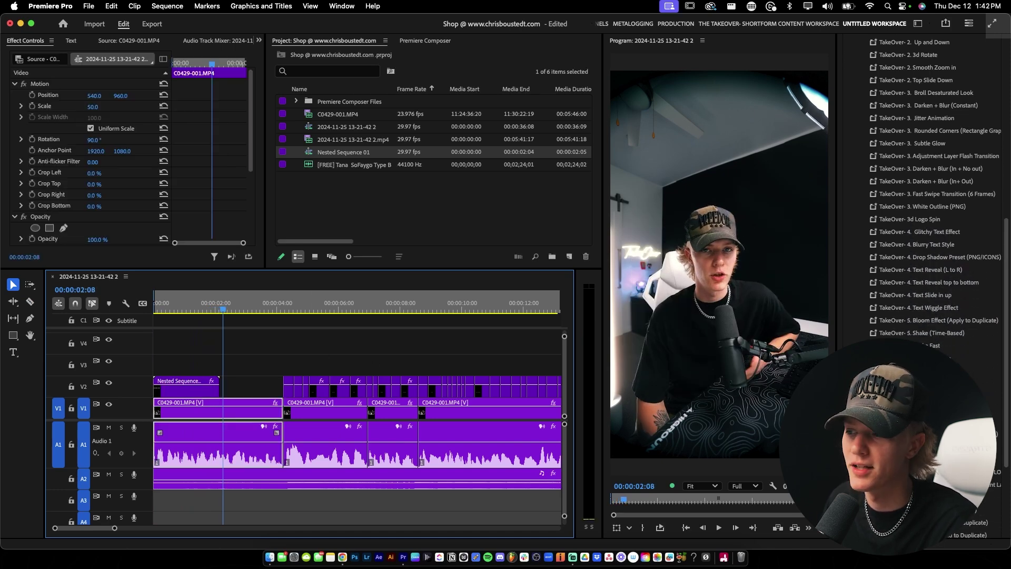
pyautogui.click(172, 386)
pyautogui.click(187, 307)
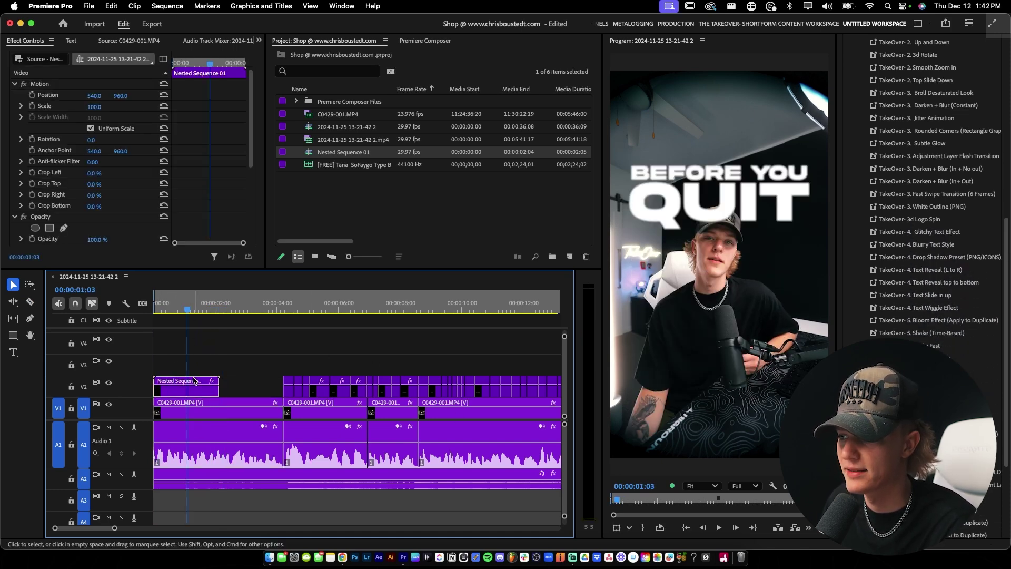
pyautogui.moveTo(194, 380); pyautogui.dragTo(194, 360)
pyautogui.scroll(-3, 1009, 427)
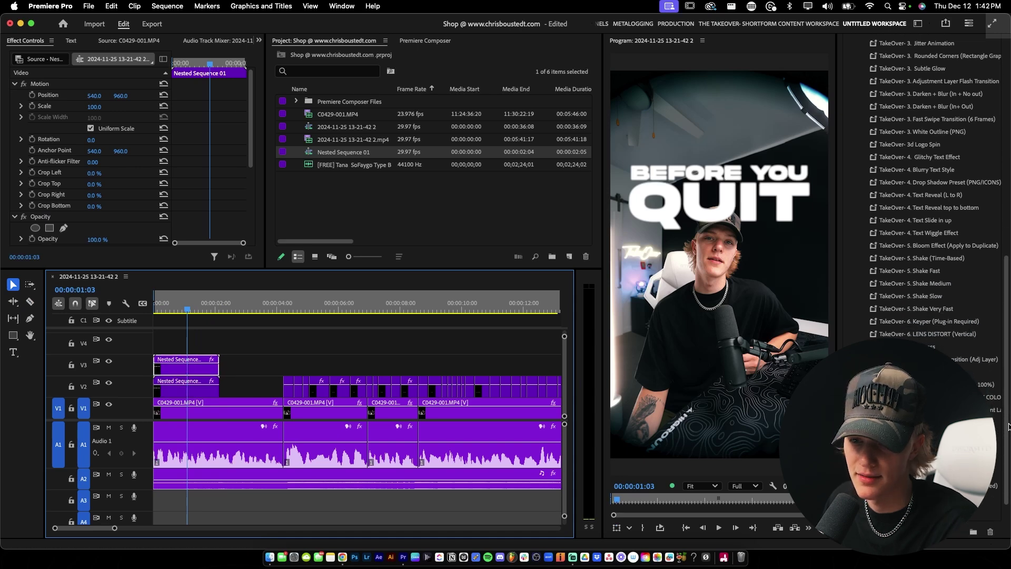
pyautogui.scroll(-1, 1009, 427)
pyautogui.moveTo(916, 435); pyautogui.dragTo(205, 372)
pyautogui.press('Home')
pyautogui.press('space')
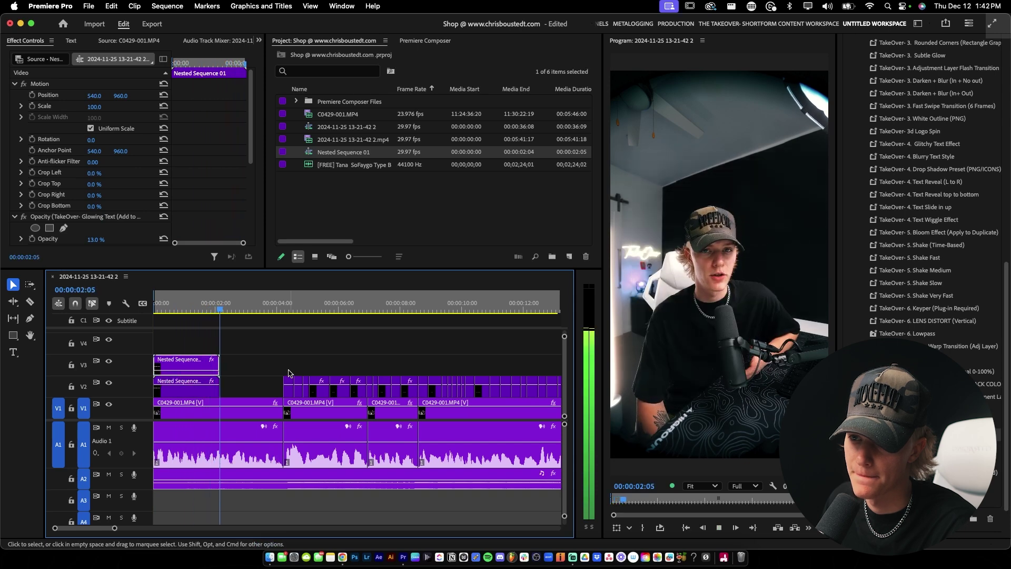
pyautogui.press('space')
pyautogui.press('d')
pyautogui.click(277, 362)
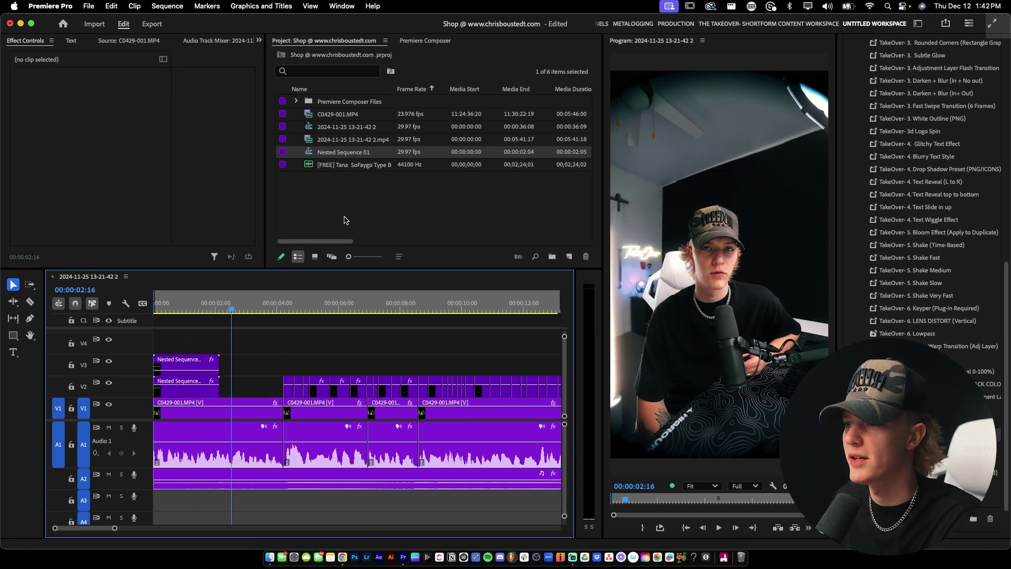
# Step: Create a 1080×1920 adjustment layer and place it on the top track over the opening seconds
pyautogui.rightClick(345, 200)
pyautogui.moveTo(411, 249)
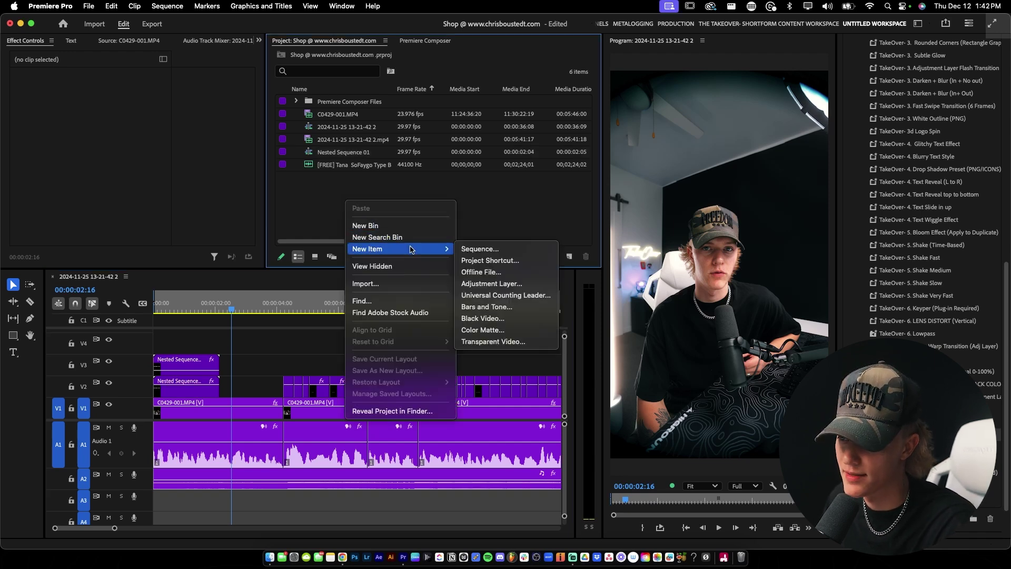
pyautogui.click(489, 283)
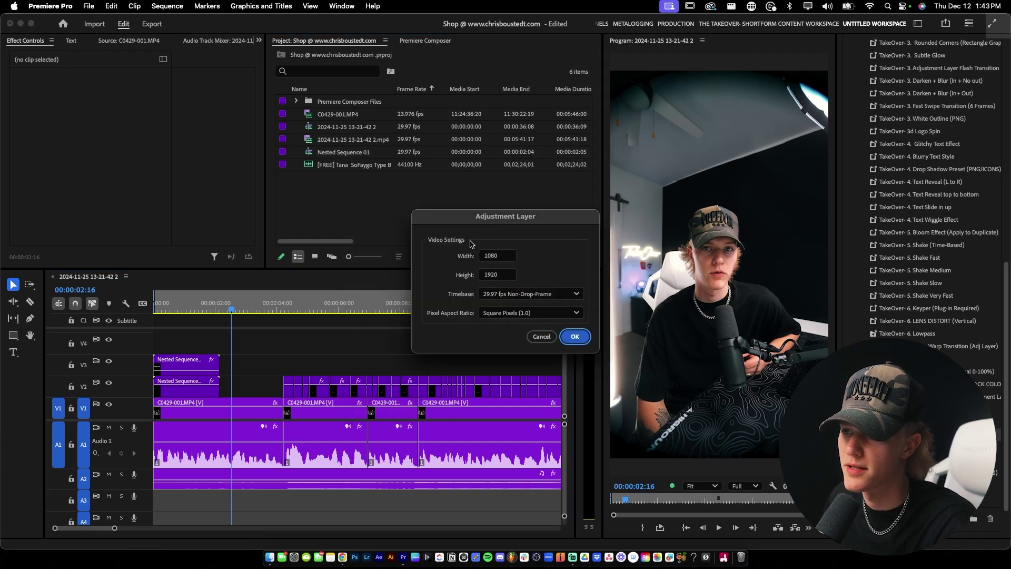
pyautogui.click(573, 336)
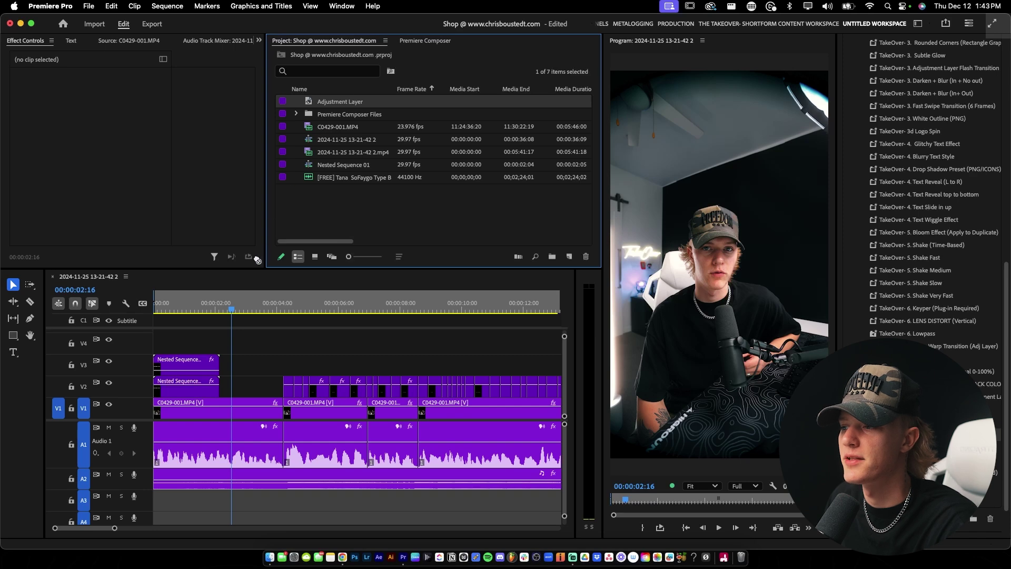
pyautogui.moveTo(257, 260); pyautogui.dragTo(176, 345)
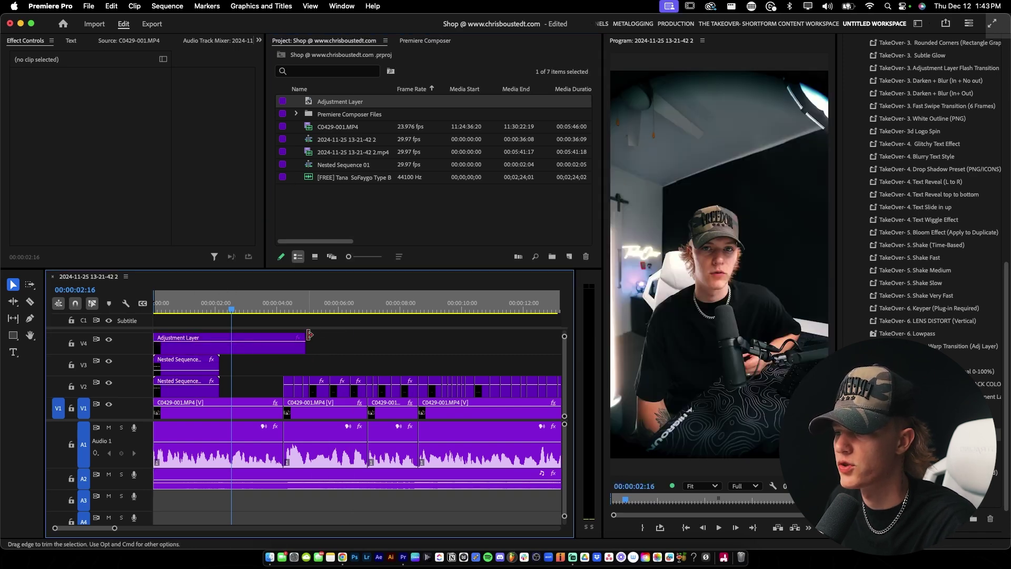
pyautogui.moveTo(309, 335); pyautogui.dragTo(283, 335)
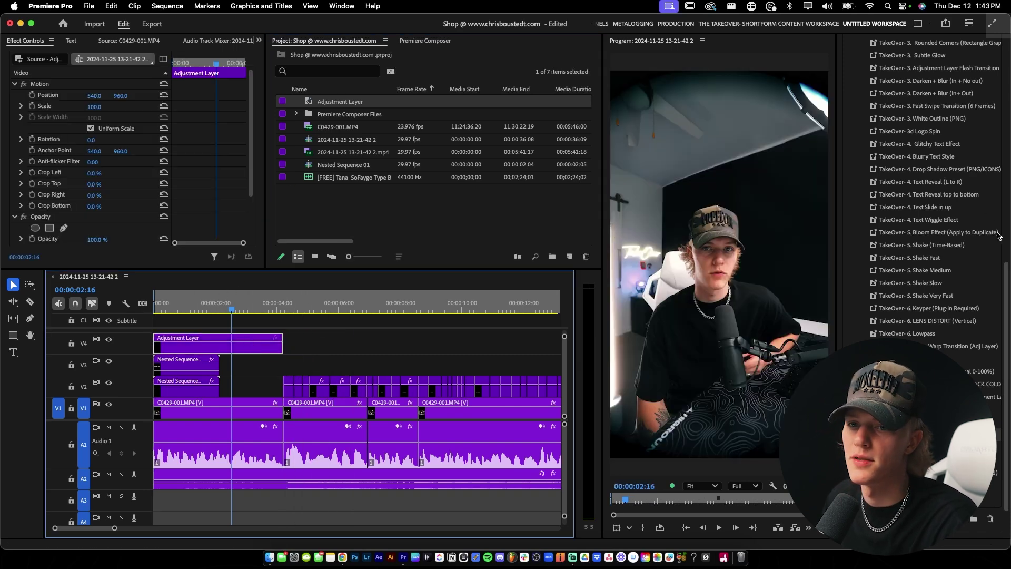
# Step: Drag the blank Transform w/mo. blur preset onto the adjustment layer
pyautogui.moveTo(1006, 267); pyautogui.dragTo(993, 32)
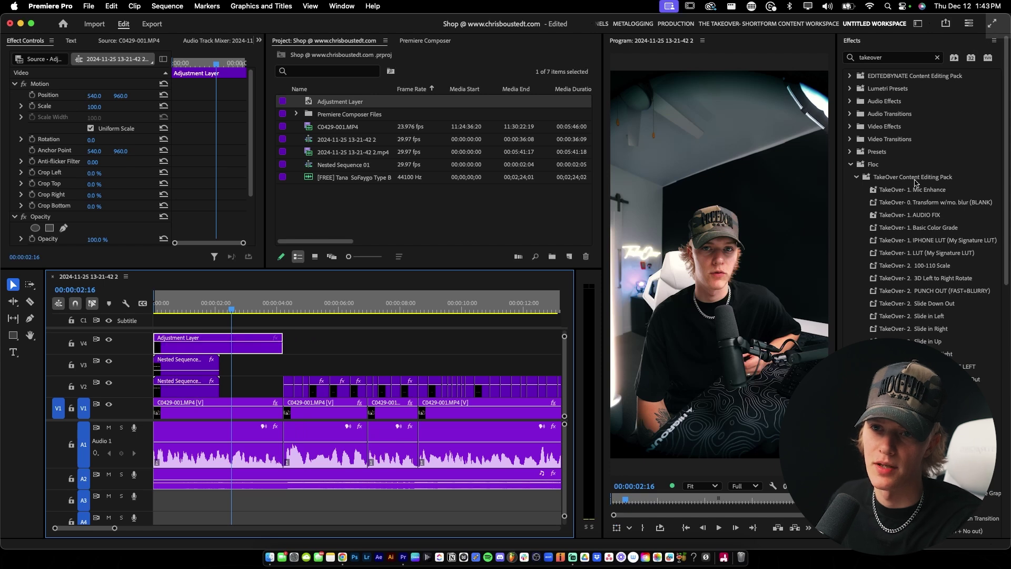
pyautogui.click(925, 204)
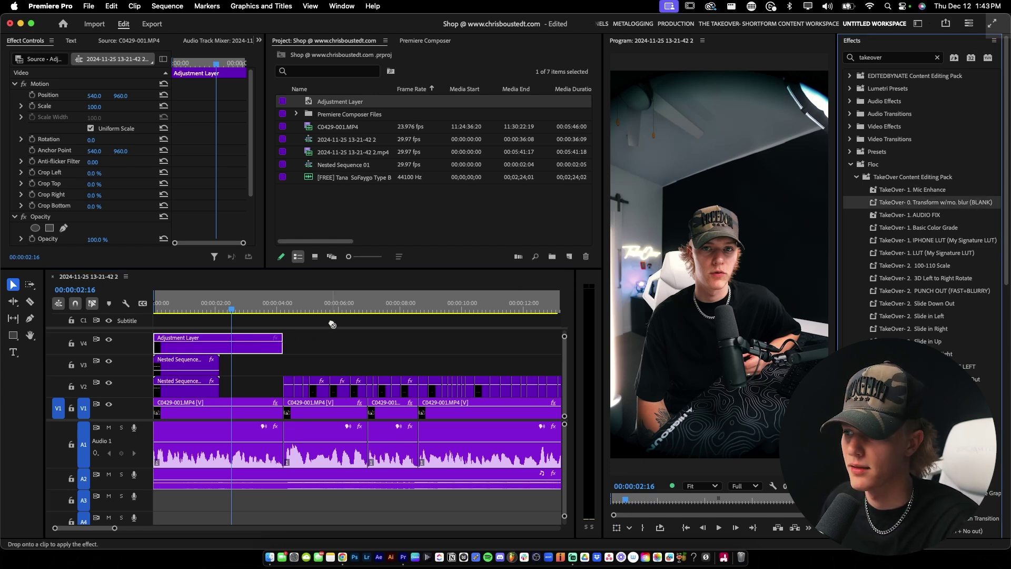
pyautogui.moveTo(332, 324); pyautogui.dragTo(239, 343)
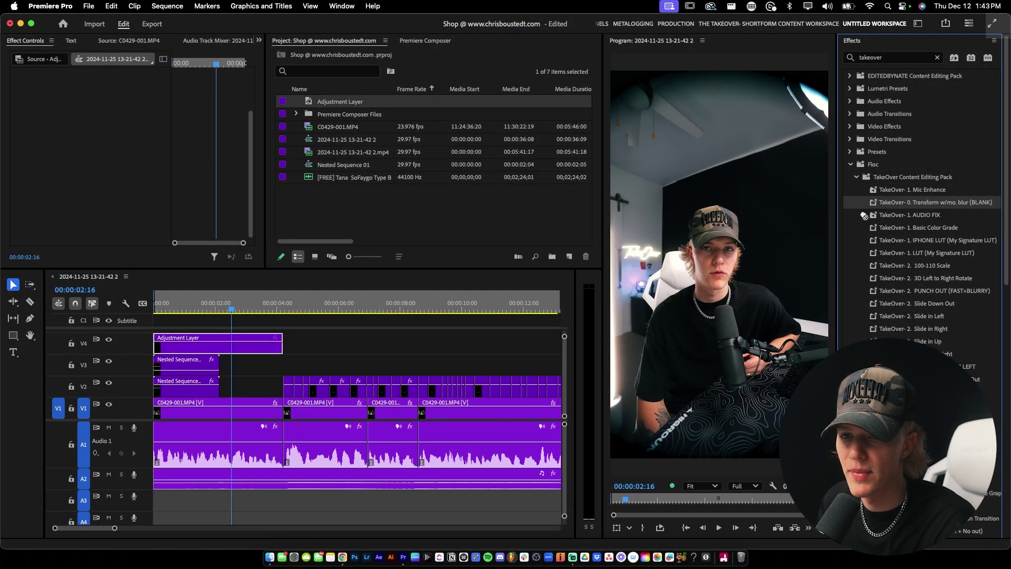
pyautogui.moveTo(353, 304); pyautogui.dragTo(240, 343)
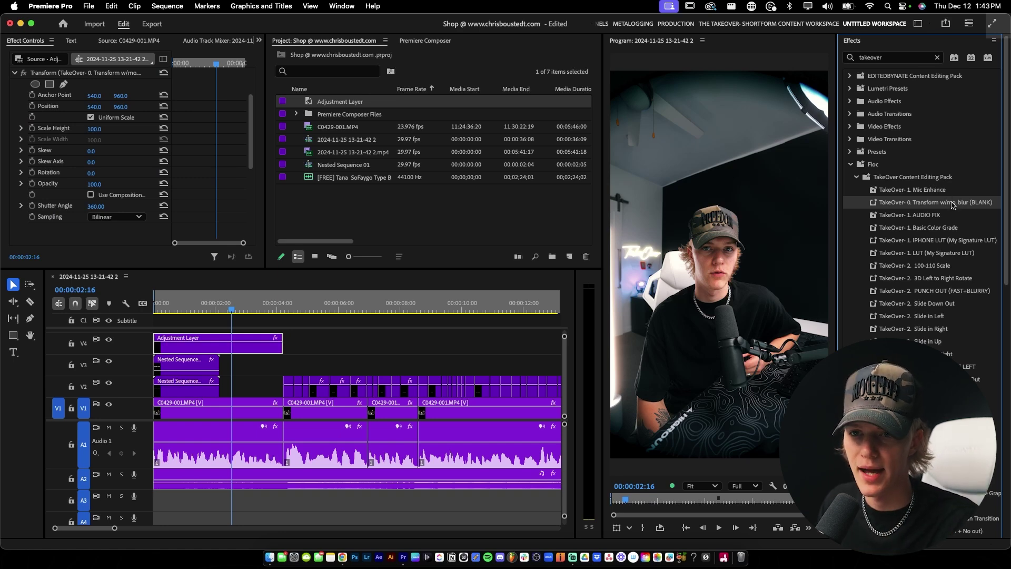
# Step: Search Effects for 'takeover' and select the TakeOver- 0. Transform w/mo. blur (BLANK) preset
pyautogui.doubleClick(874, 58)
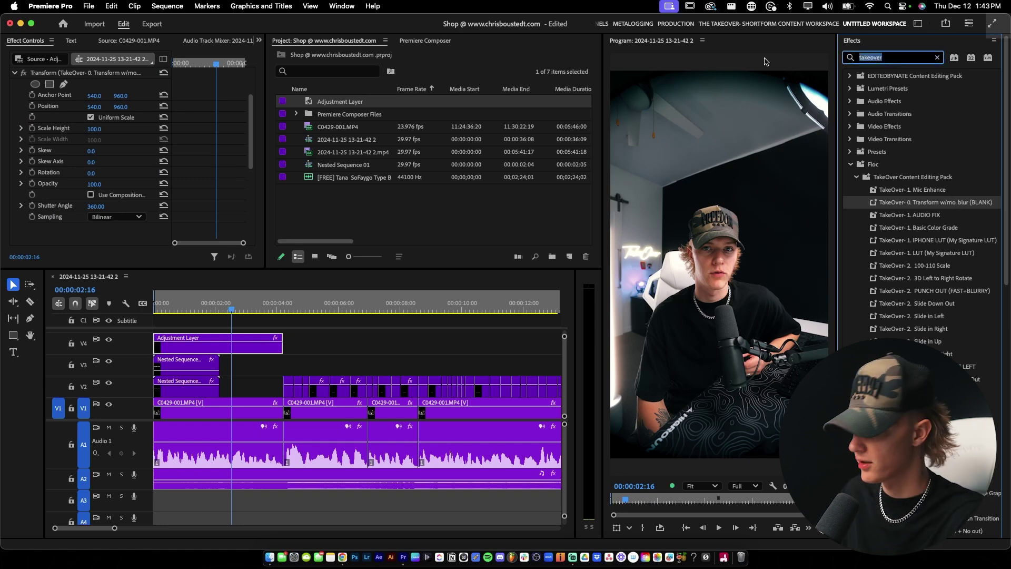
pyautogui.write('trans')
pyautogui.press('BackSpace')
pyautogui.press('BackSpace')
pyautogui.press('BackSpace')
pyautogui.press('BackSpace')
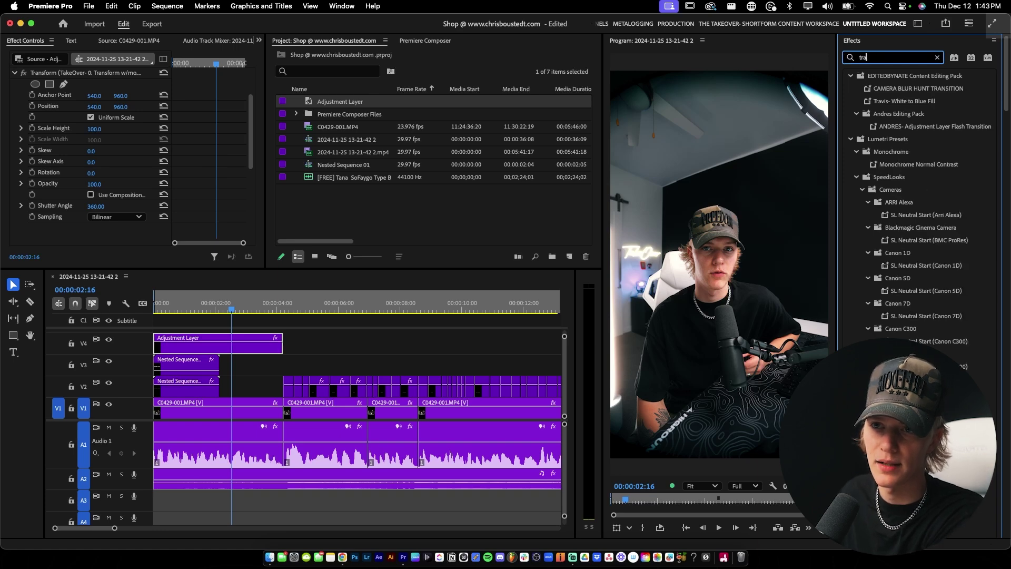
pyautogui.write('akeove')
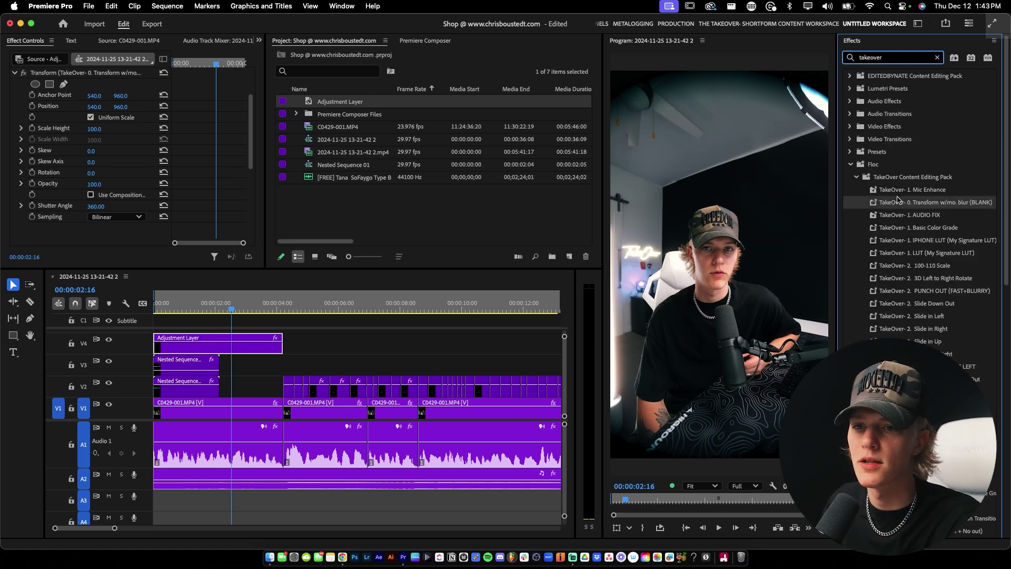
pyautogui.click(899, 200)
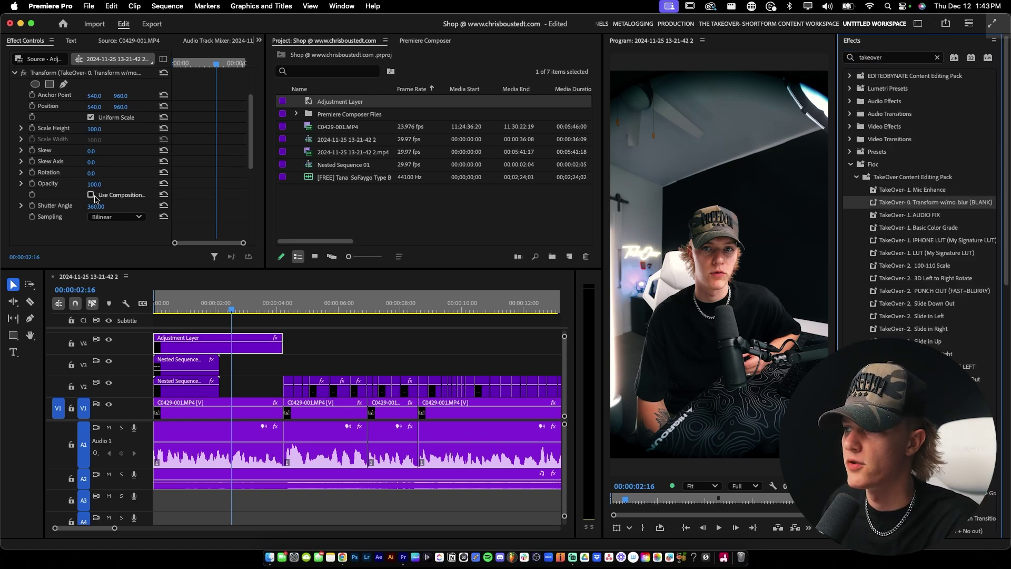
pyautogui.scroll(10, 73, 158)
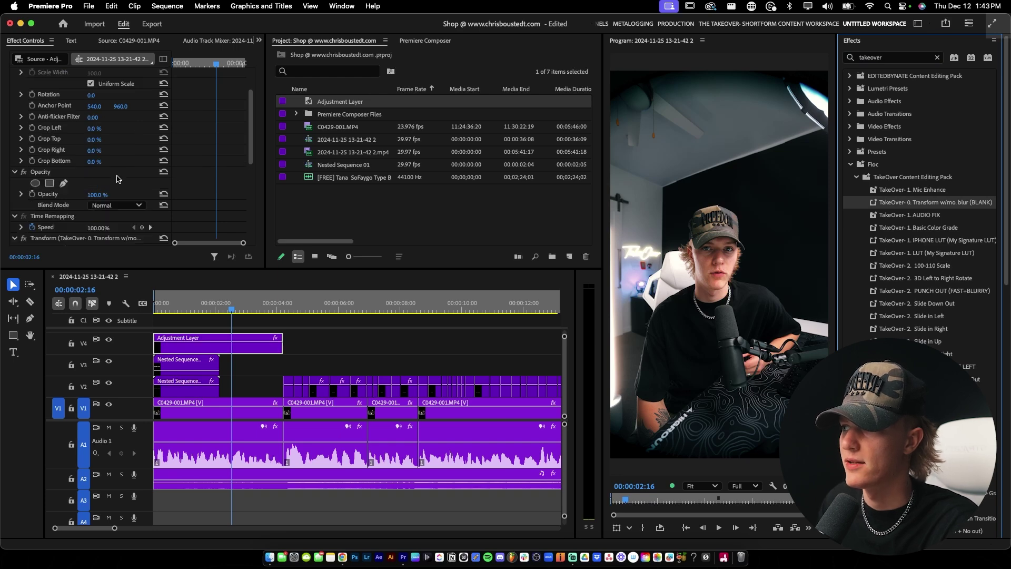
# Step: Check the adjustment layer's effects, confirming default 540/960 position and 100 scale
pyautogui.click(57, 84)
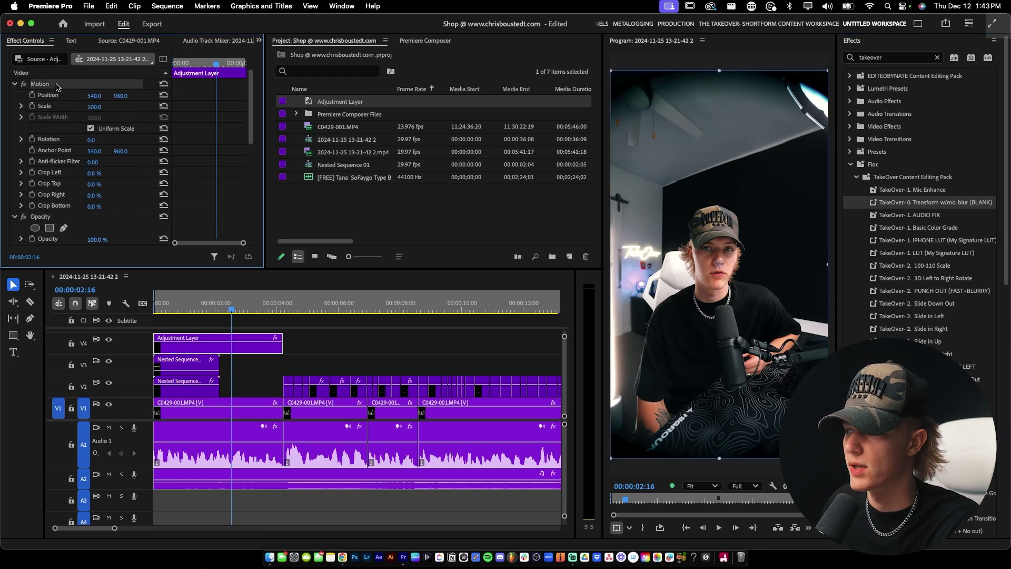
pyautogui.scroll(-10, 59, 142)
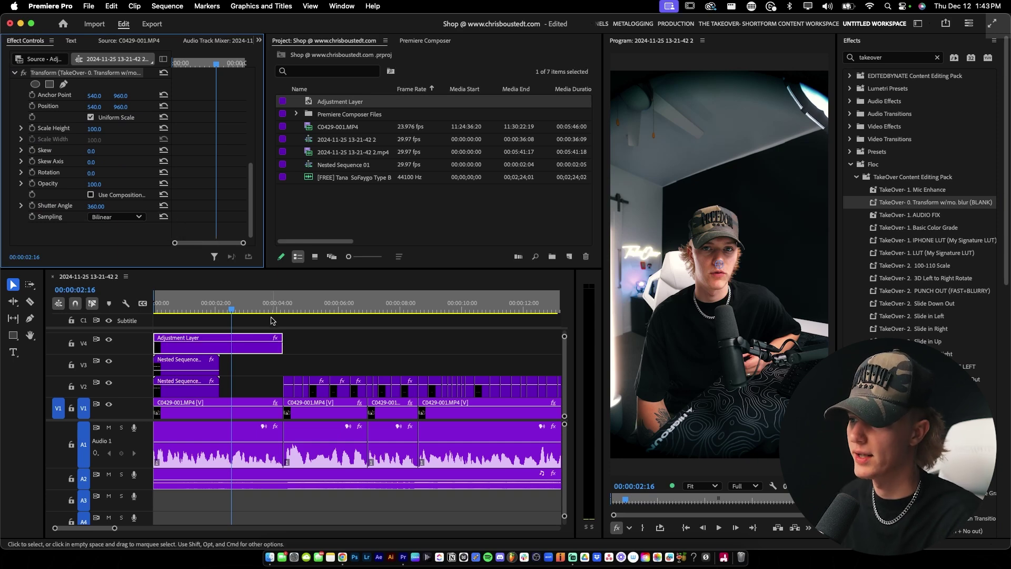
pyautogui.click(272, 369)
pyautogui.click(251, 347)
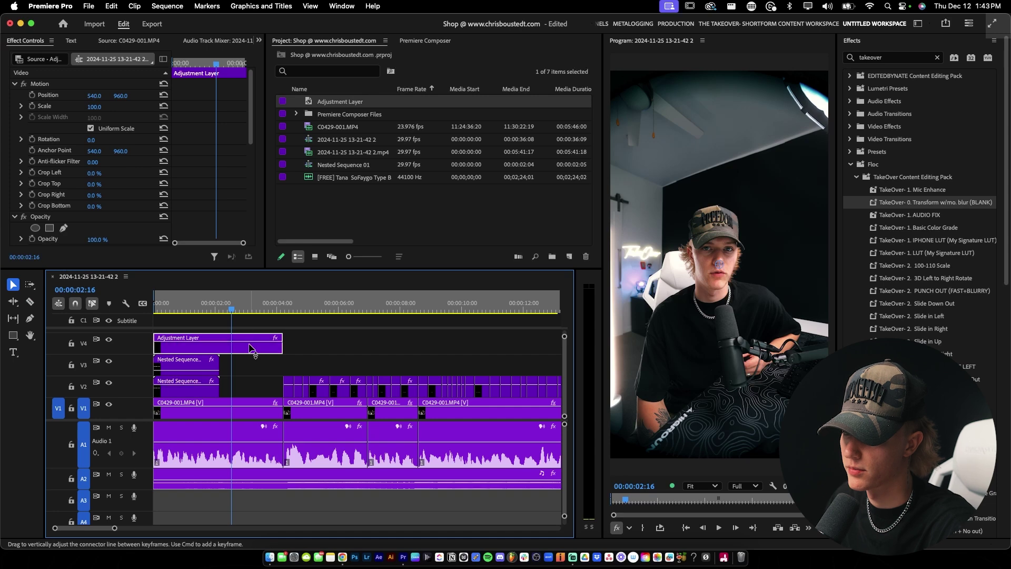
pyautogui.scroll(-8, 100, 225)
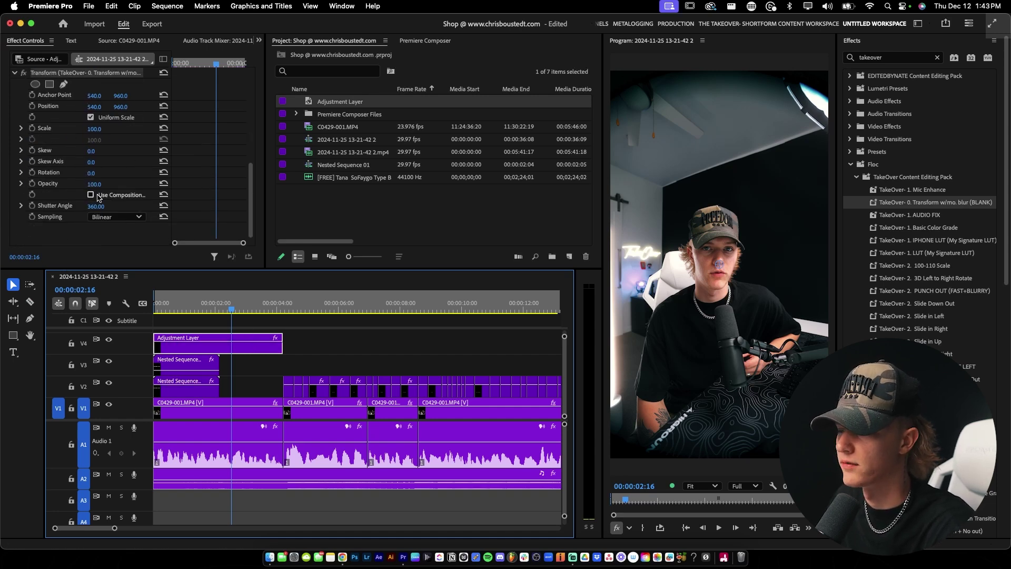
pyautogui.click(289, 363)
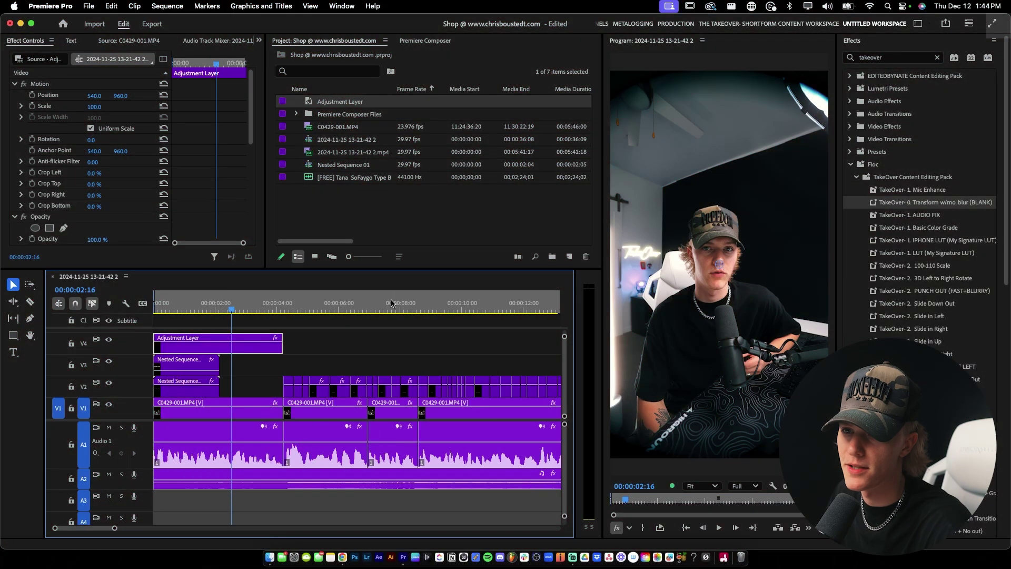
pyautogui.scroll(-10, 232, 170)
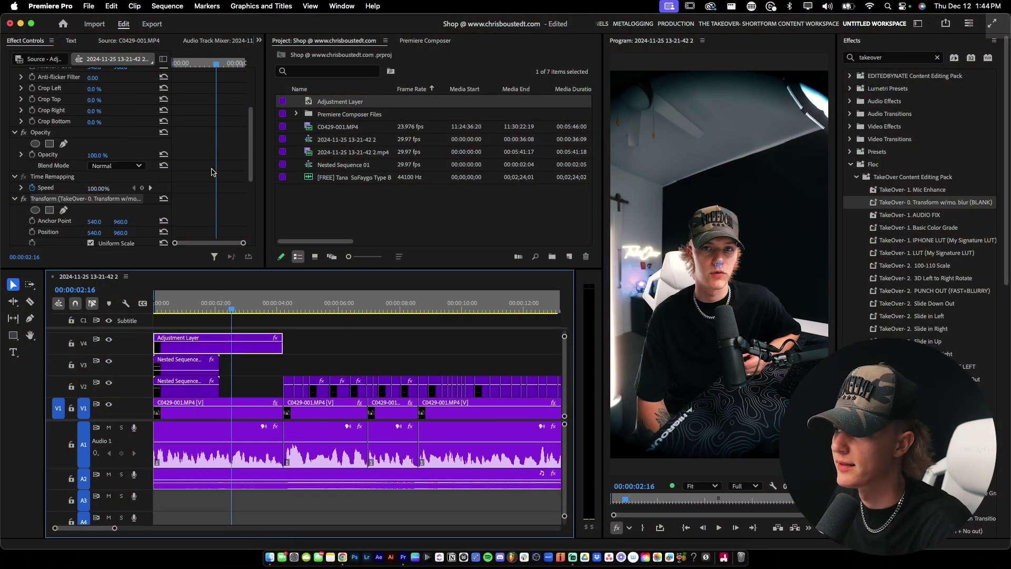
# Step: Keyframe the Transform Scale at 100 near the start, then raise it to 114 further along
pyautogui.moveTo(212, 63); pyautogui.dragTo(173, 65)
pyautogui.press('space')
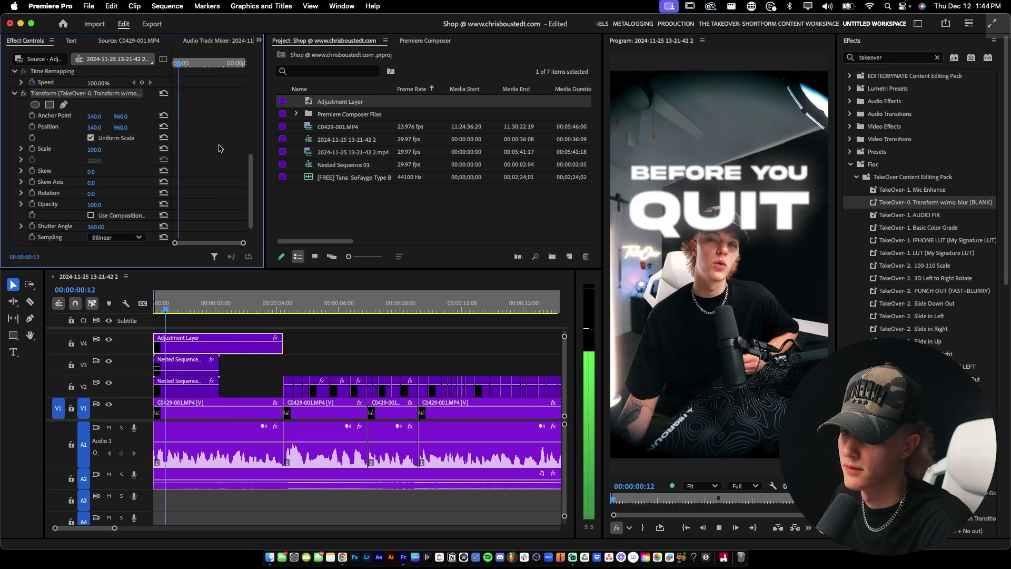
pyautogui.press('space')
pyautogui.scroll(-2, 220, 166)
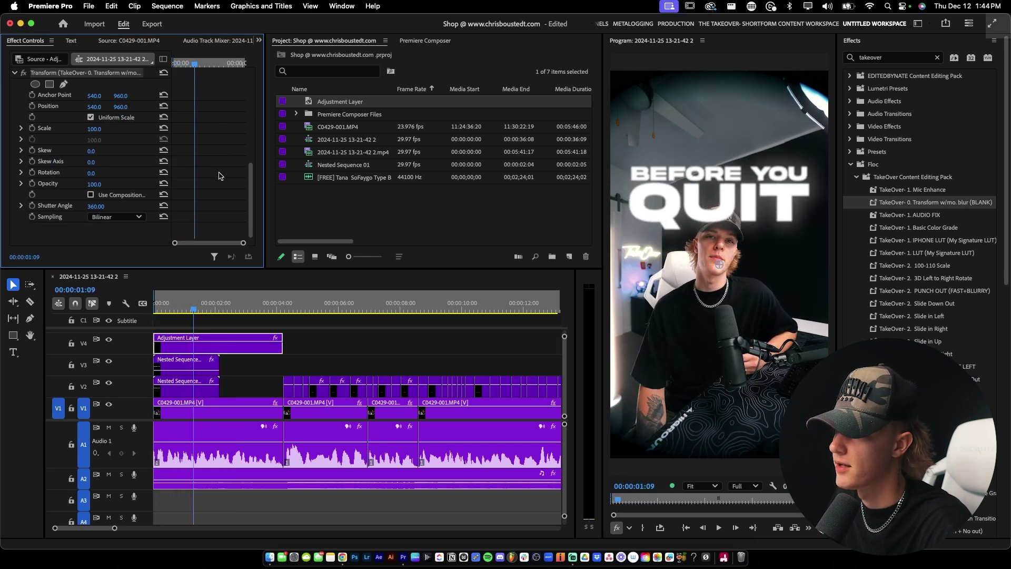
pyautogui.click(33, 131)
pyautogui.press('space')
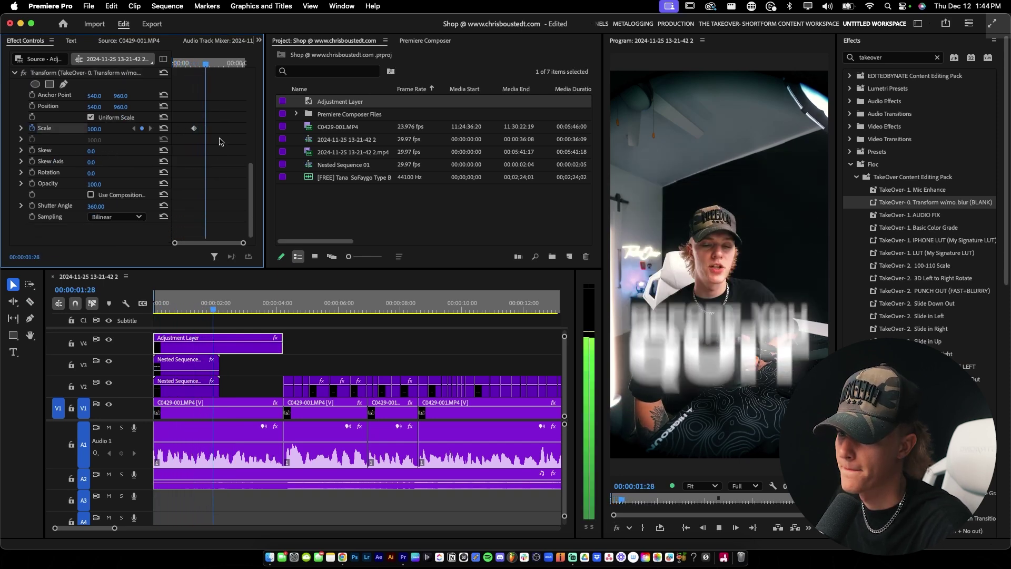
pyautogui.moveTo(107, 132); pyautogui.dragTo(119, 129)
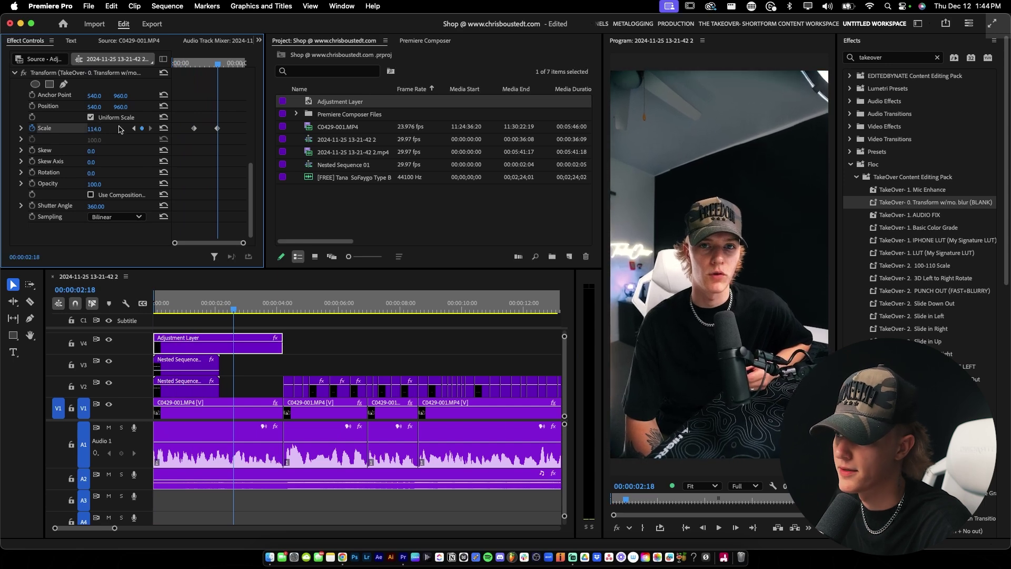
# Step: Set both Scale keyframes to Bezier interpolation and preview the zoom-in from the start
pyautogui.rightClick(218, 128)
pyautogui.click(184, 119)
pyautogui.rightClick(221, 134)
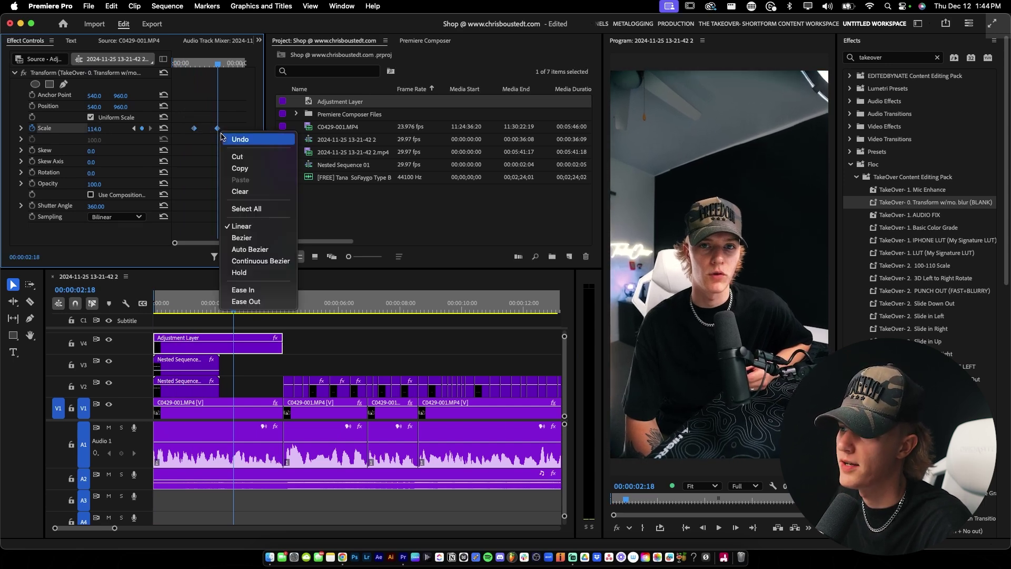
pyautogui.click(257, 237)
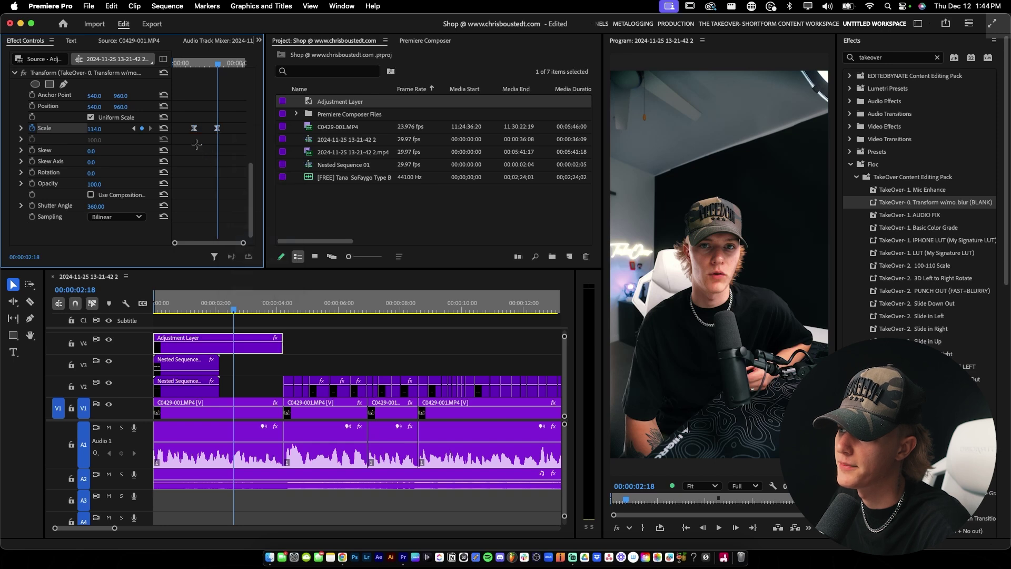
pyautogui.click(185, 70)
pyautogui.press('space')
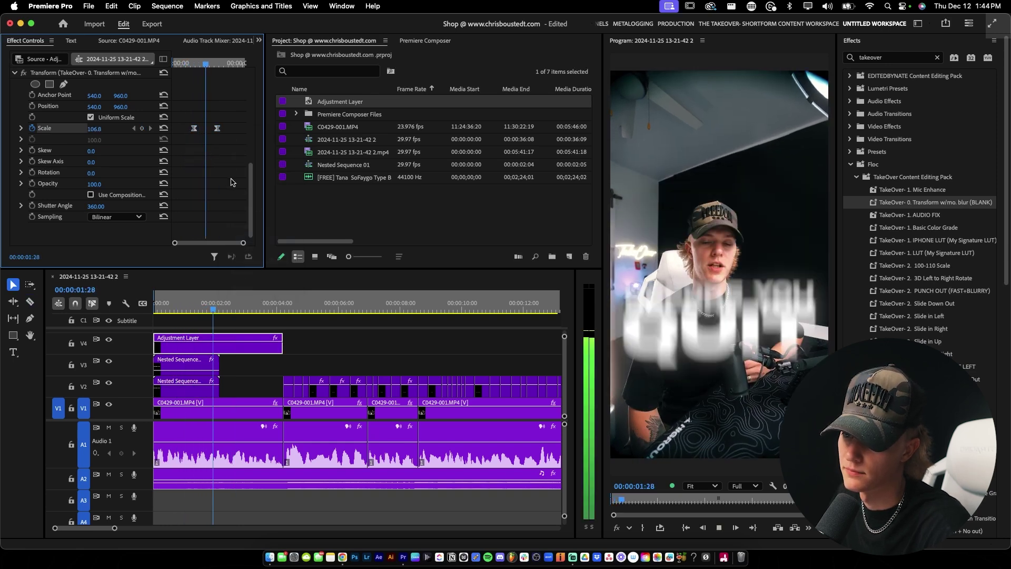
pyautogui.press('space')
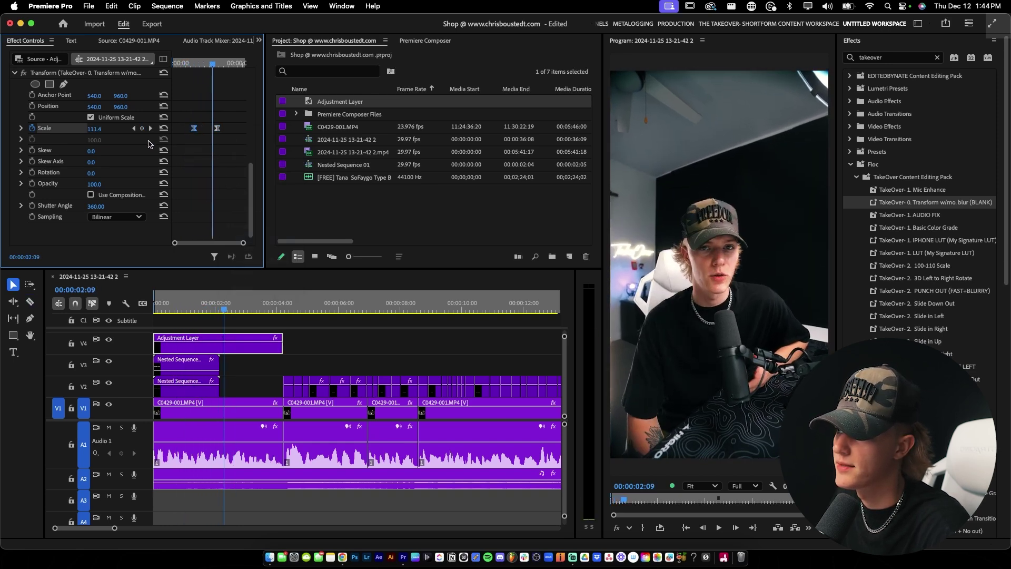
# Step: Steepen the Scale velocity curve for a snappier zoom and preview the result
pyautogui.click(21, 128)
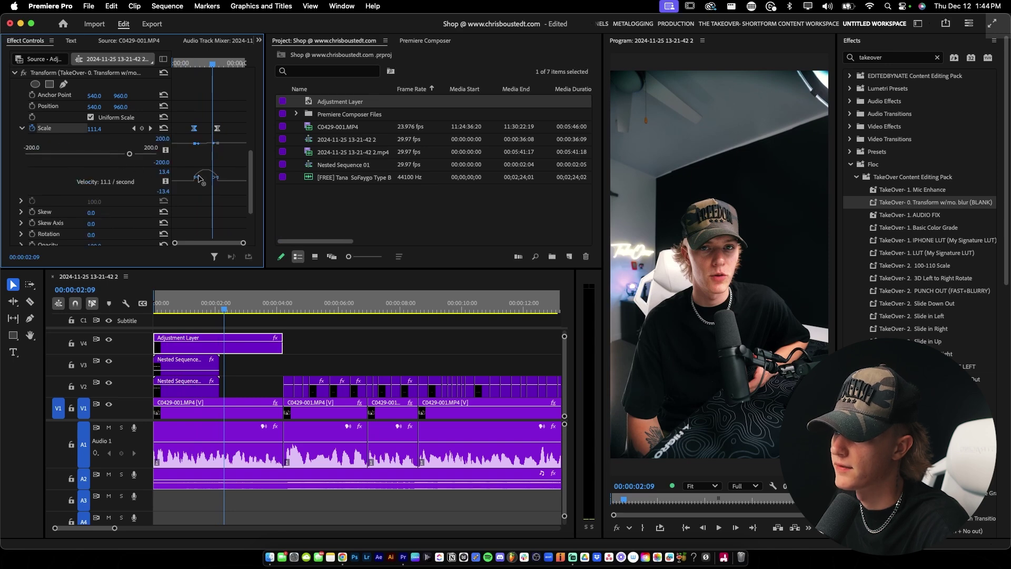
pyautogui.moveTo(201, 181); pyautogui.dragTo(212, 183)
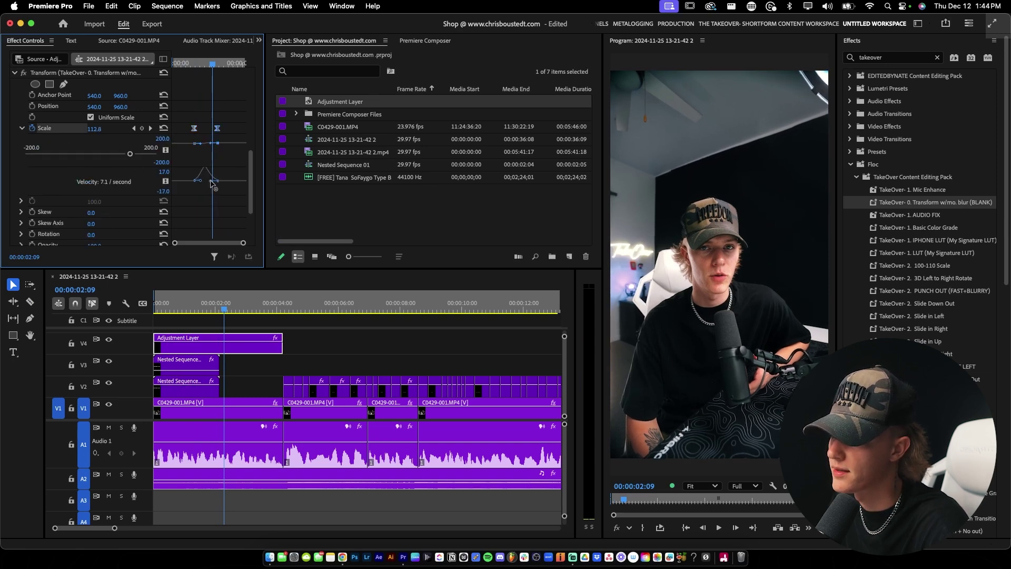
pyautogui.press('space')
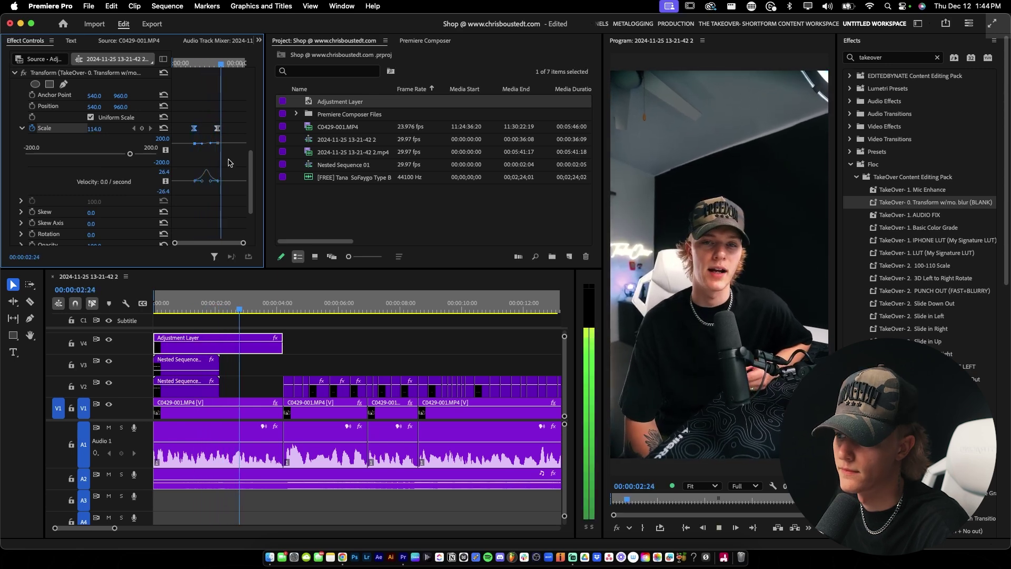
pyautogui.click(333, 348)
pyautogui.press('space')
pyautogui.press('c')
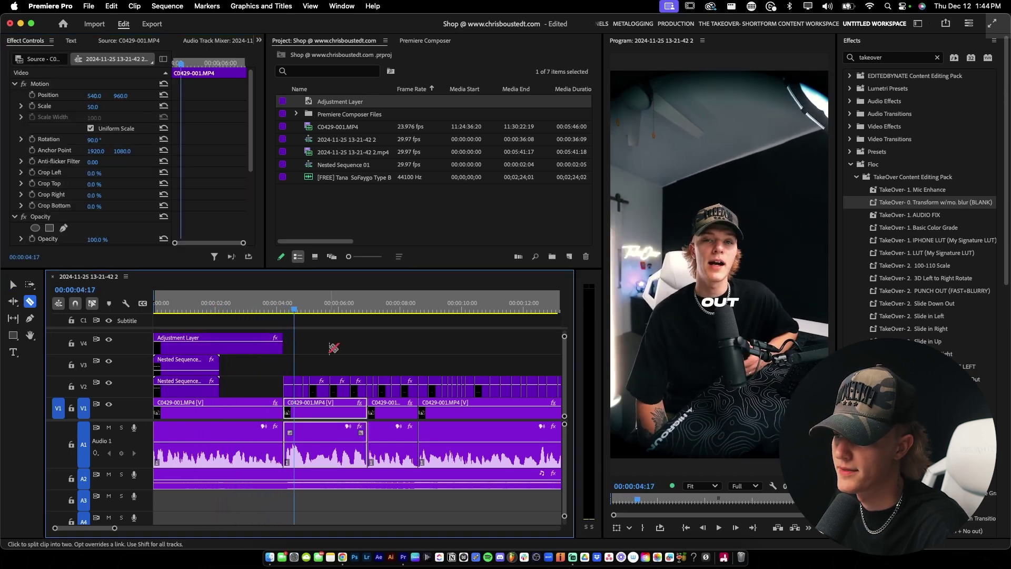
pyautogui.press('Home')
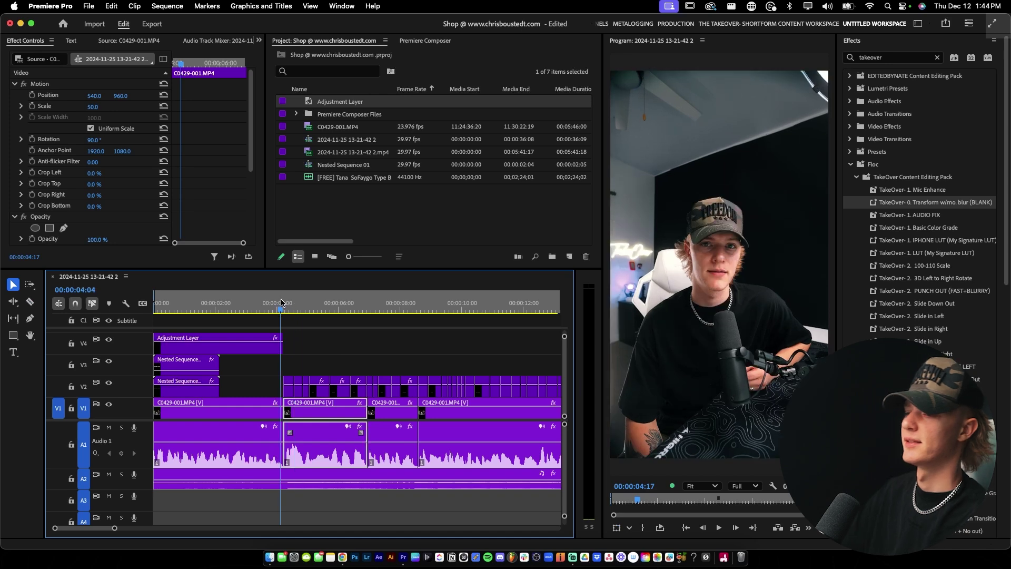
pyautogui.press('space')
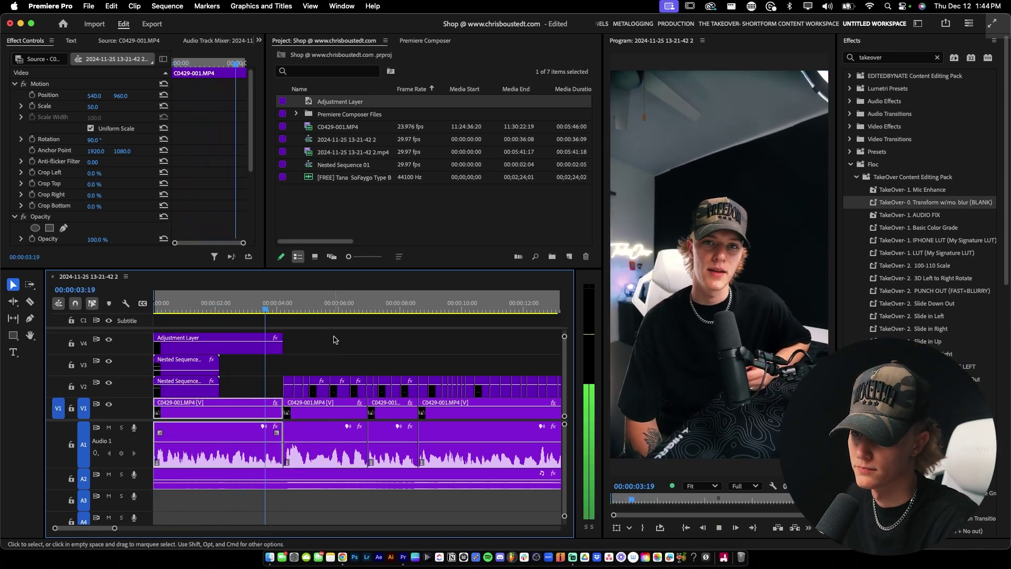
pyautogui.press('space')
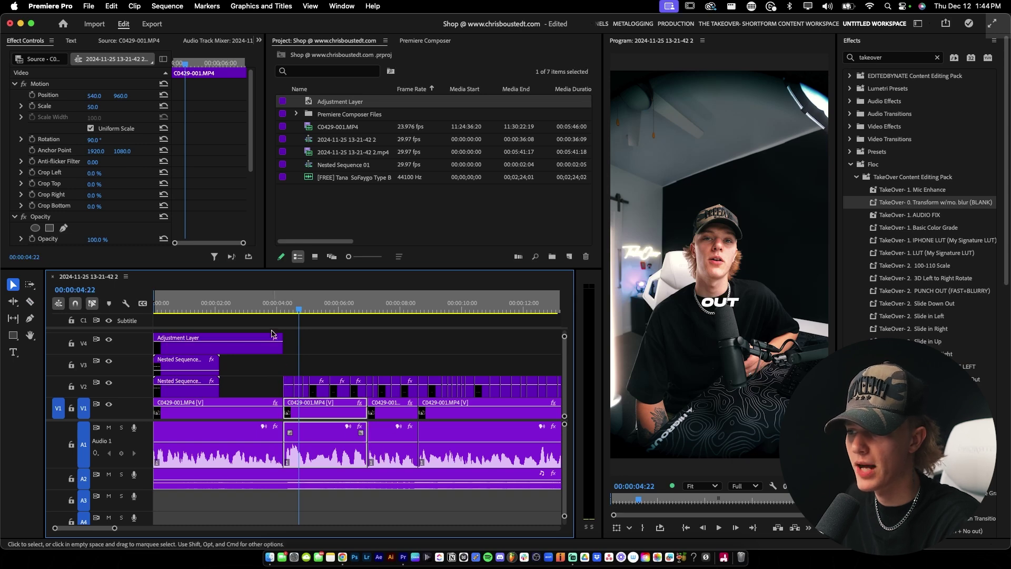
pyautogui.press('Home')
pyautogui.press('space')
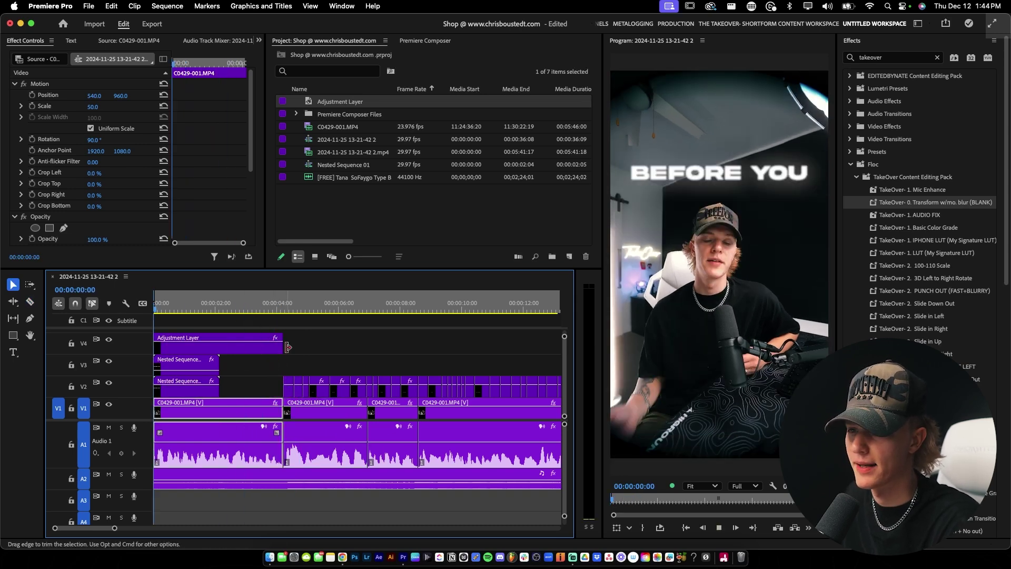
pyautogui.press('space')
pyautogui.press('space')
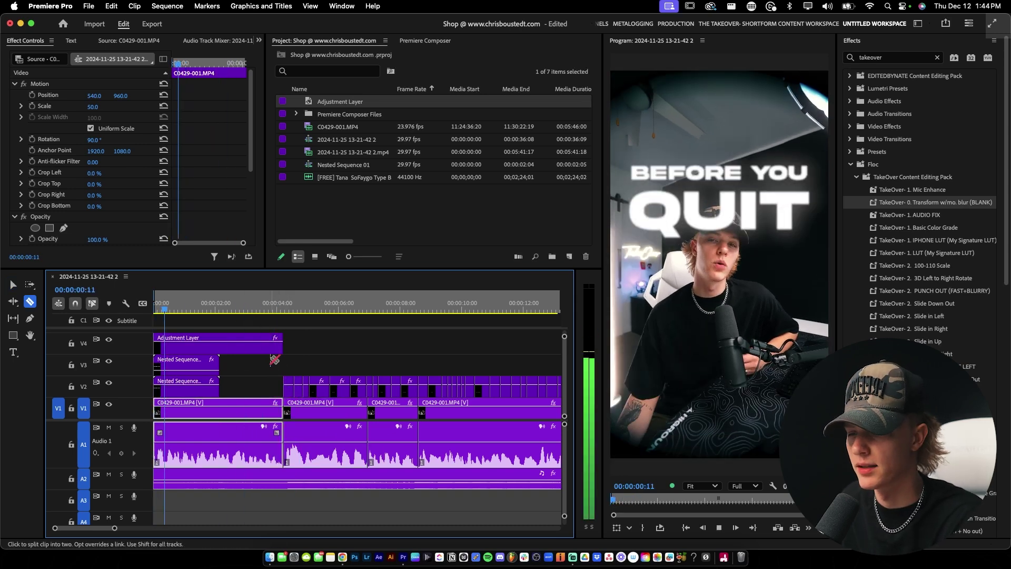
pyautogui.press('space')
pyautogui.press('space')
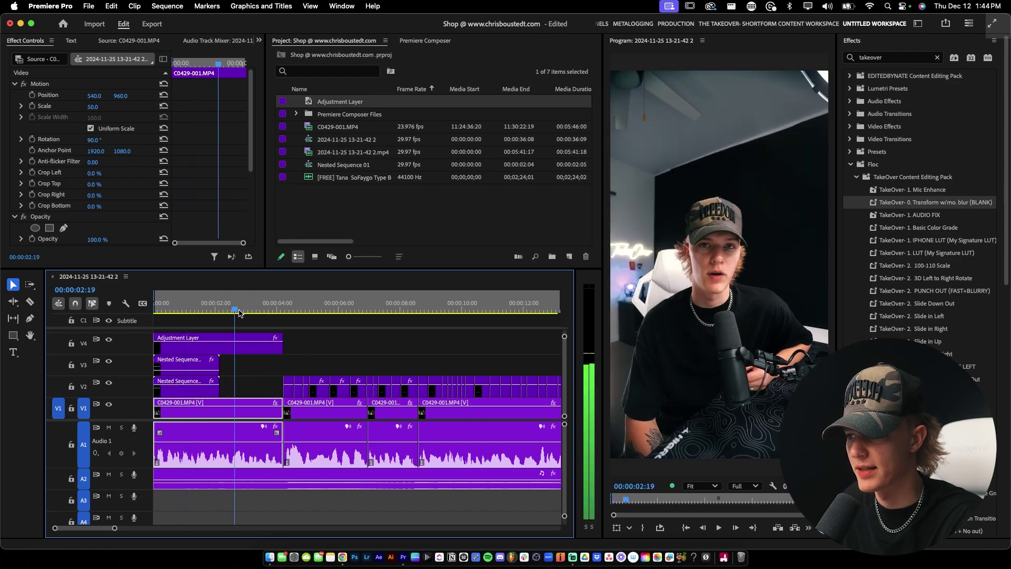